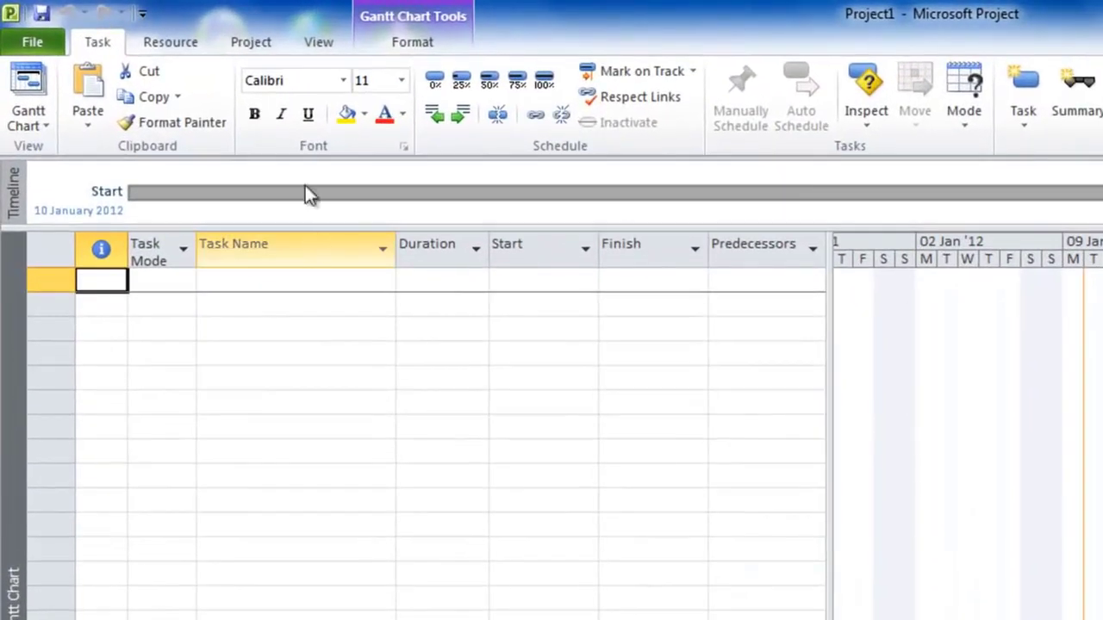
# Step: Change the project start date in Project Information to 16 January 2012
pyautogui.click(259, 43)
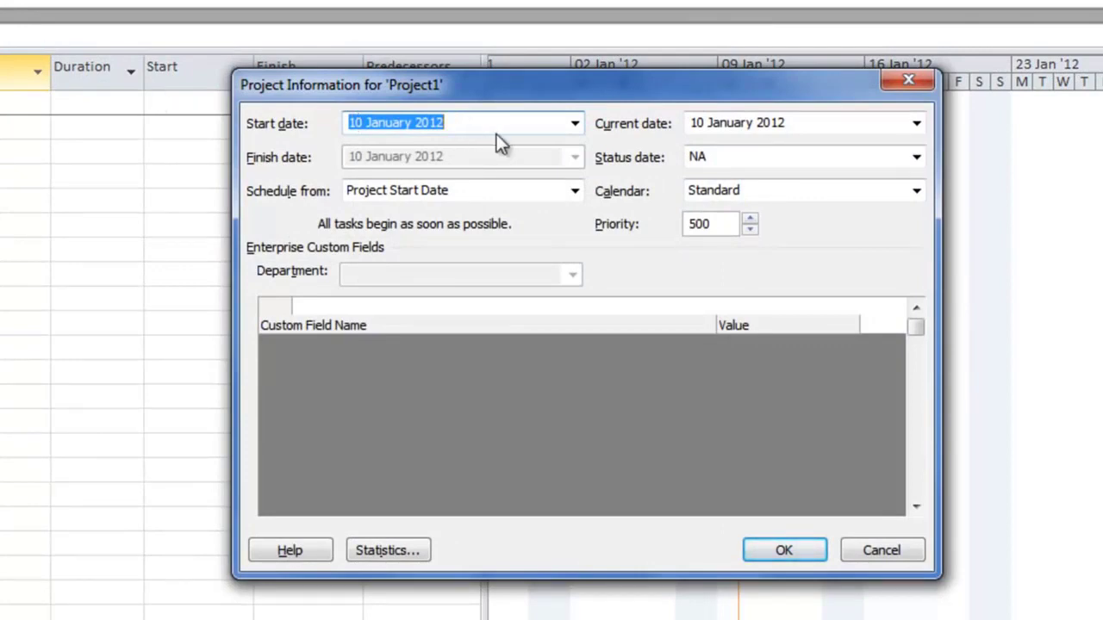
pyautogui.click(575, 124)
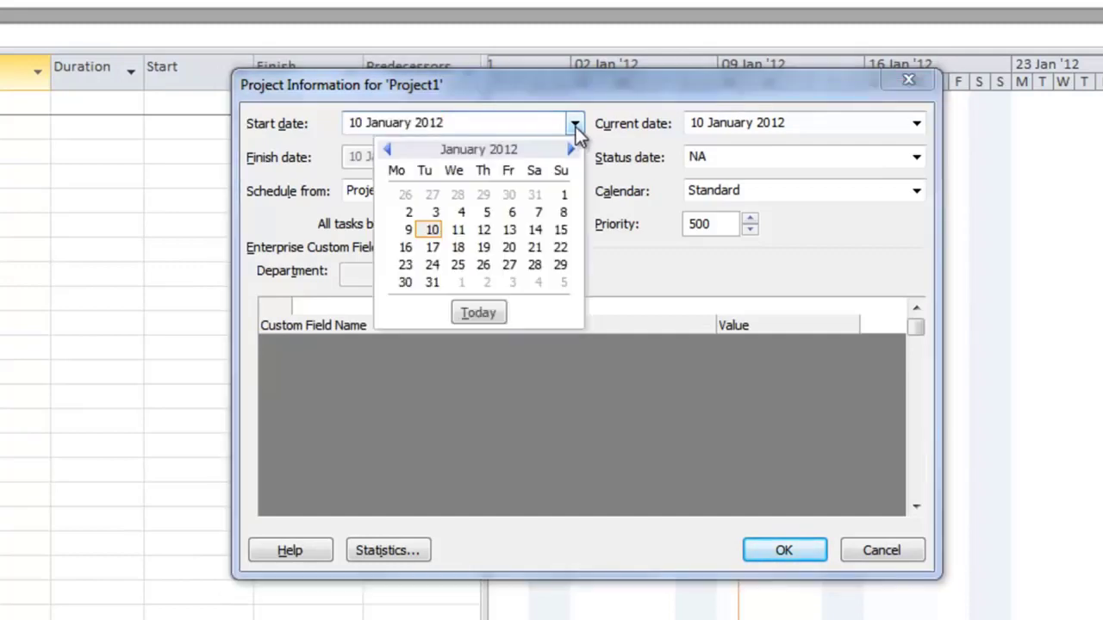
pyautogui.click(405, 248)
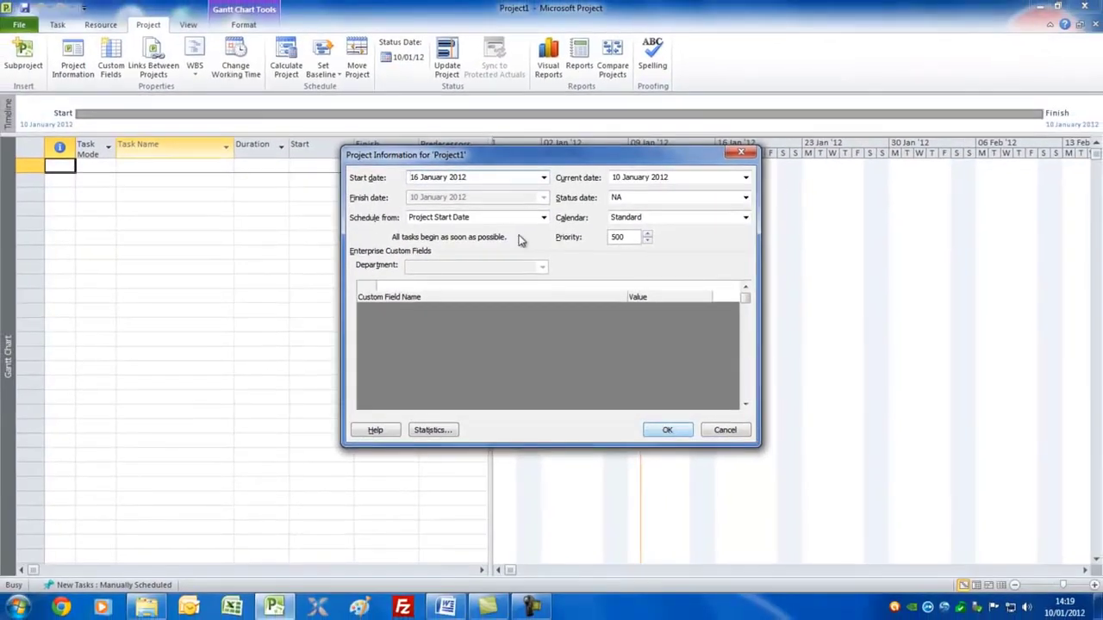
pyautogui.click(662, 430)
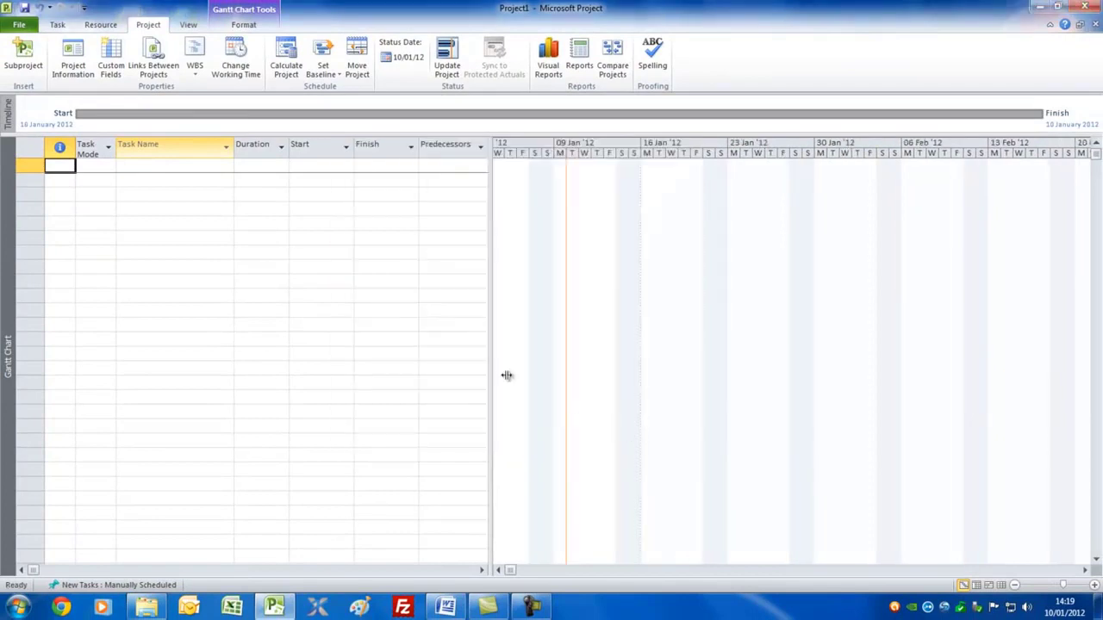
pyautogui.click(21, 26)
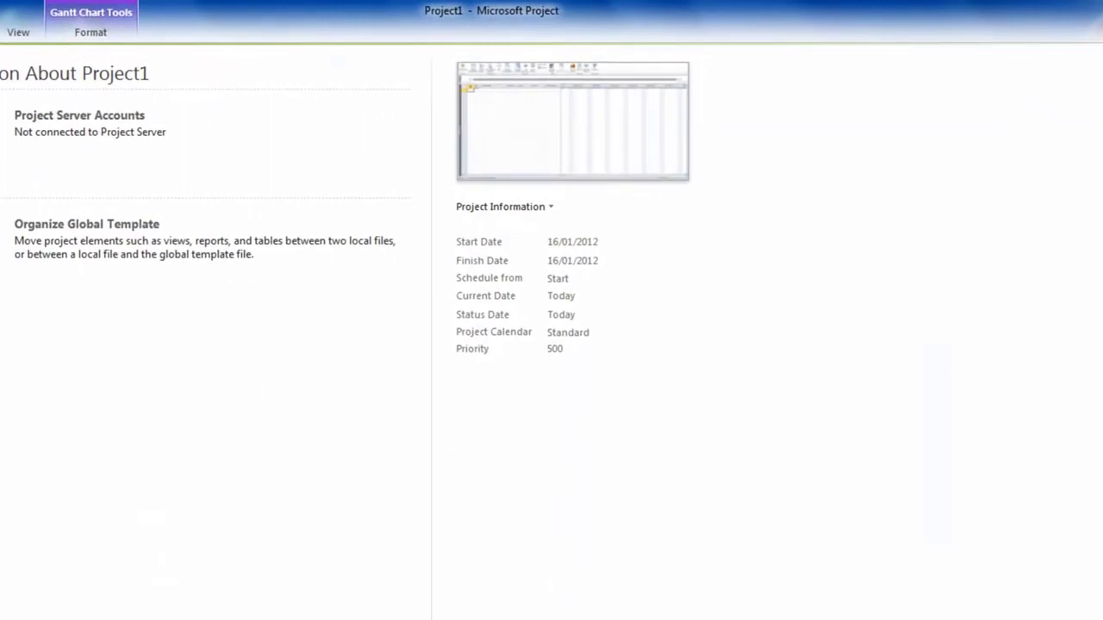
pyautogui.click(2, 336)
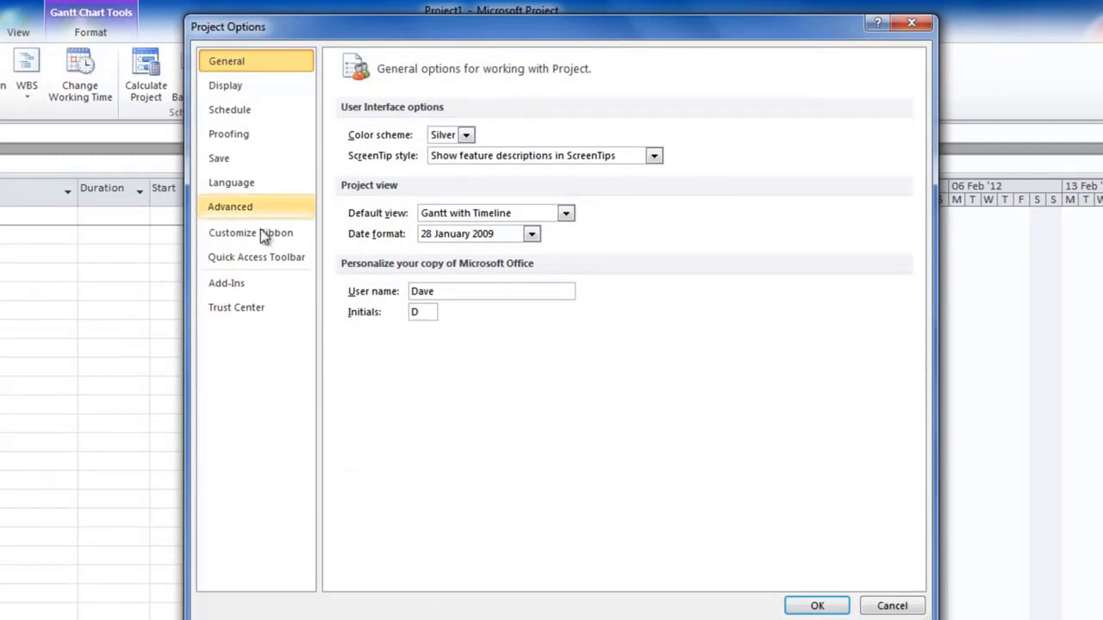
pyautogui.click(231, 93)
pyautogui.moveTo(433, 196); pyautogui.dragTo(410, 197)
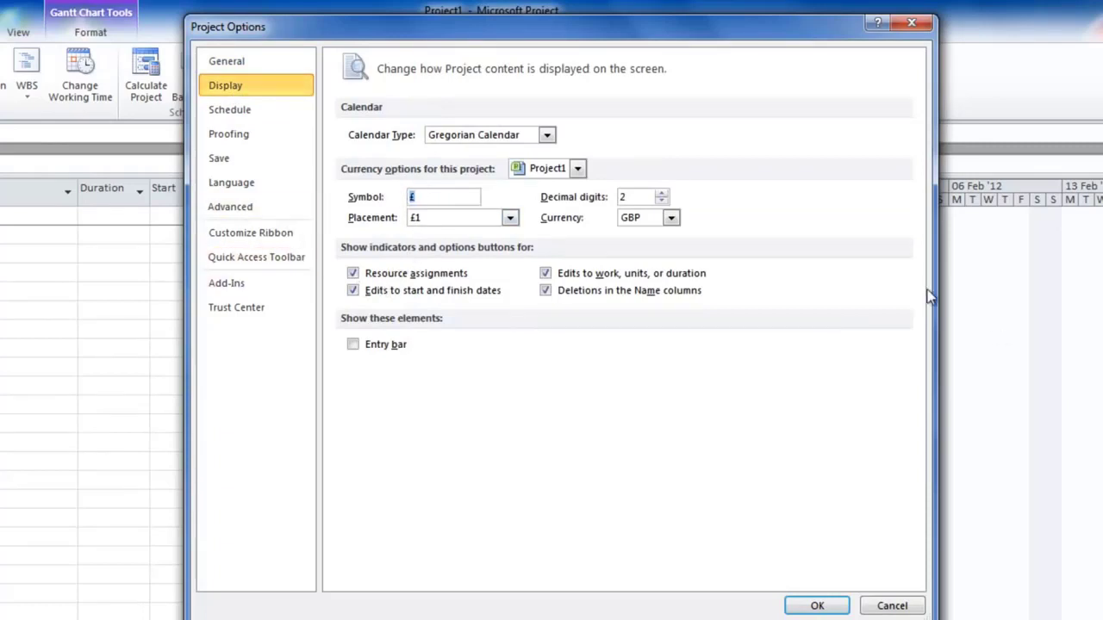
pyautogui.click(671, 218)
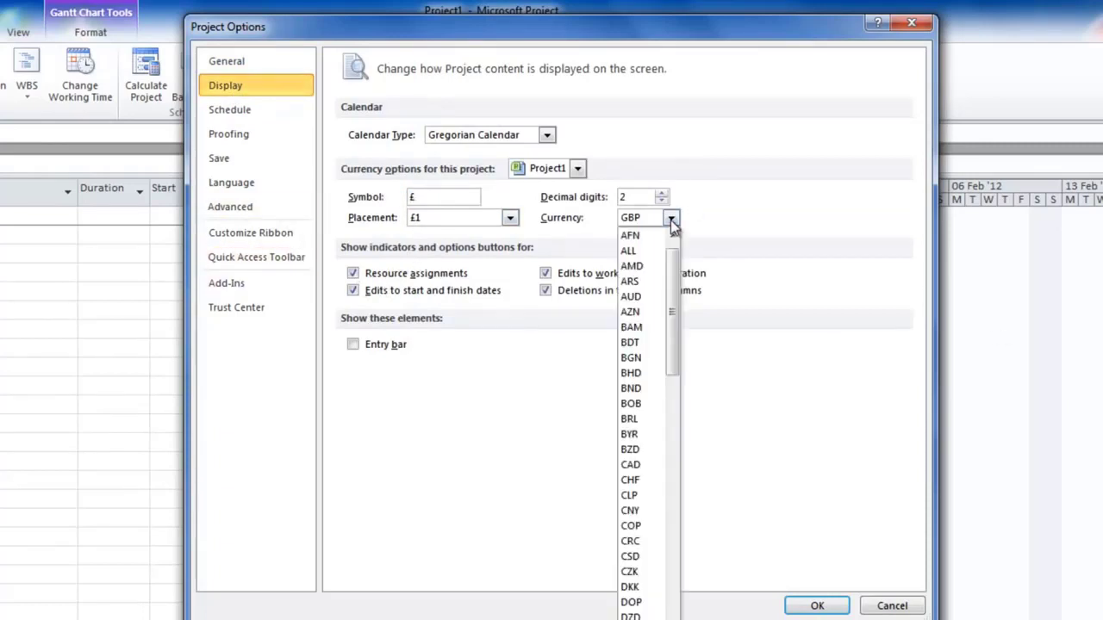
pyautogui.click(230, 110)
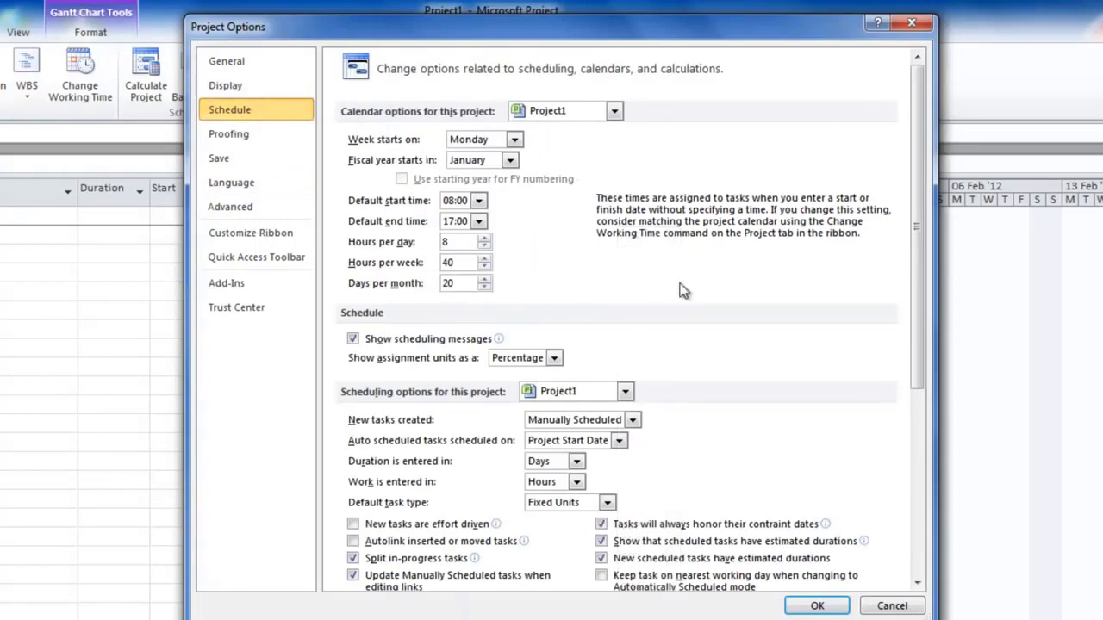
pyautogui.moveTo(912, 317); pyautogui.dragTo(908, 520)
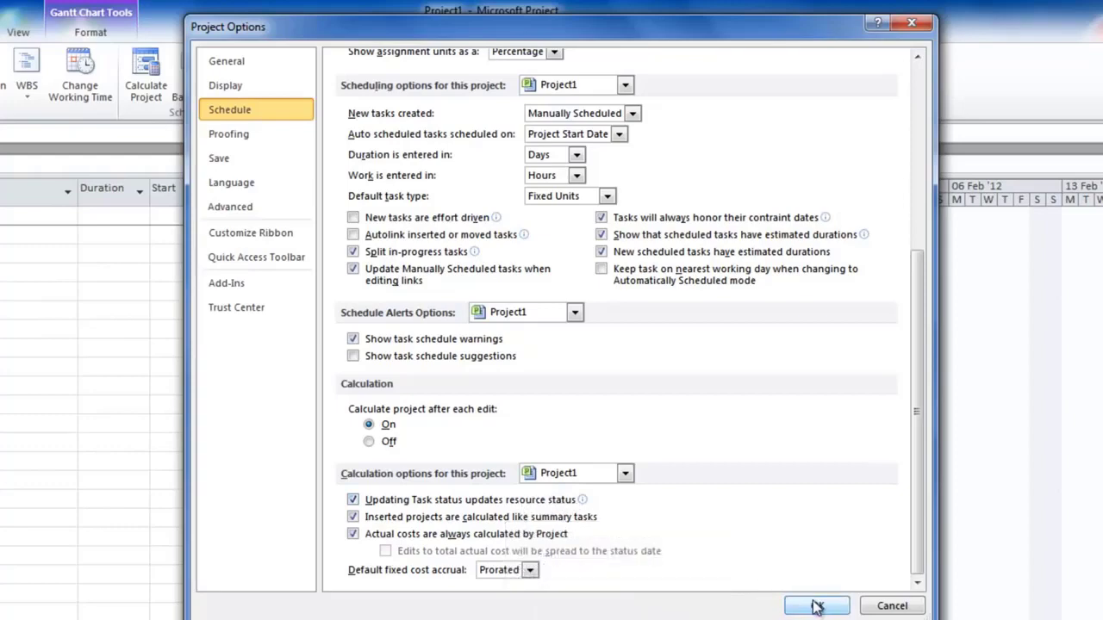
pyautogui.click(215, 209)
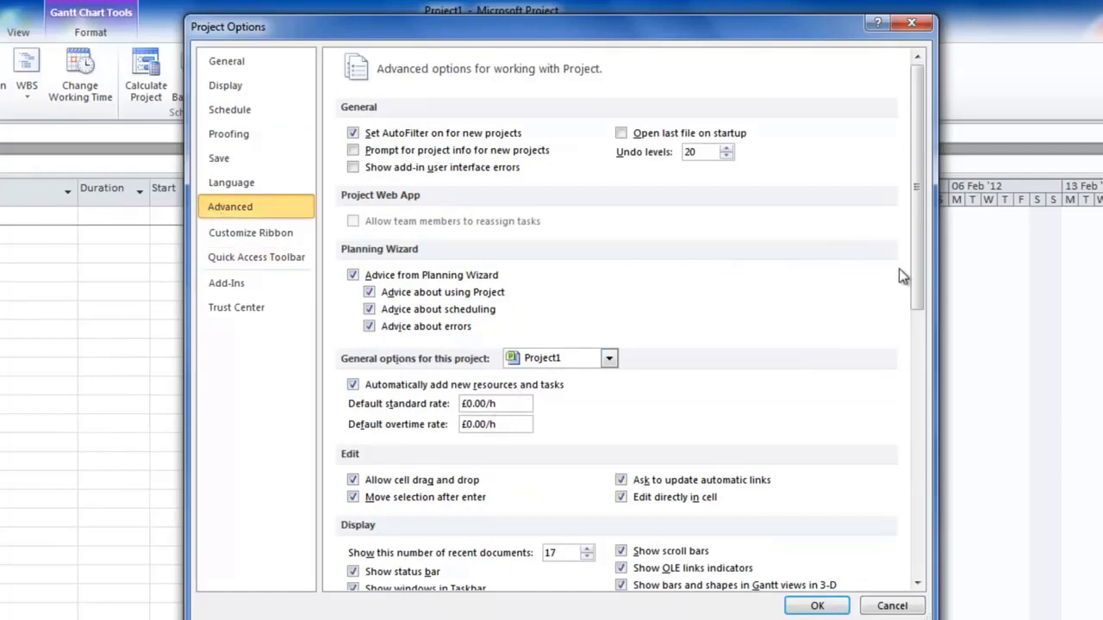
pyautogui.moveTo(919, 268); pyautogui.dragTo(908, 323)
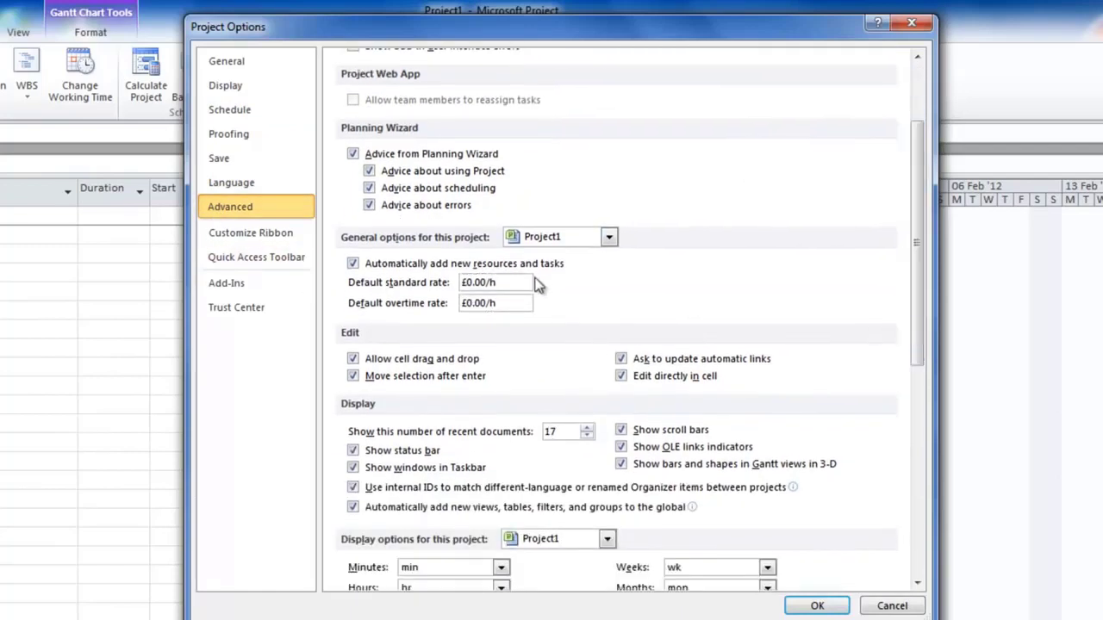
pyautogui.moveTo(496, 282); pyautogui.dragTo(458, 282)
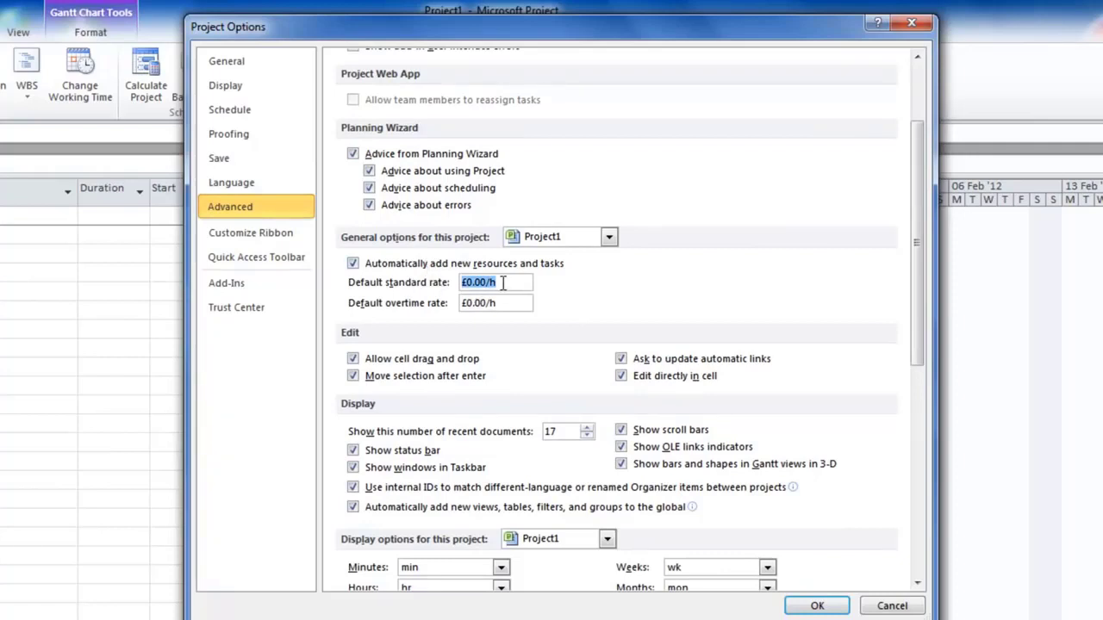
pyautogui.moveTo(917, 313); pyautogui.dragTo(896, 567)
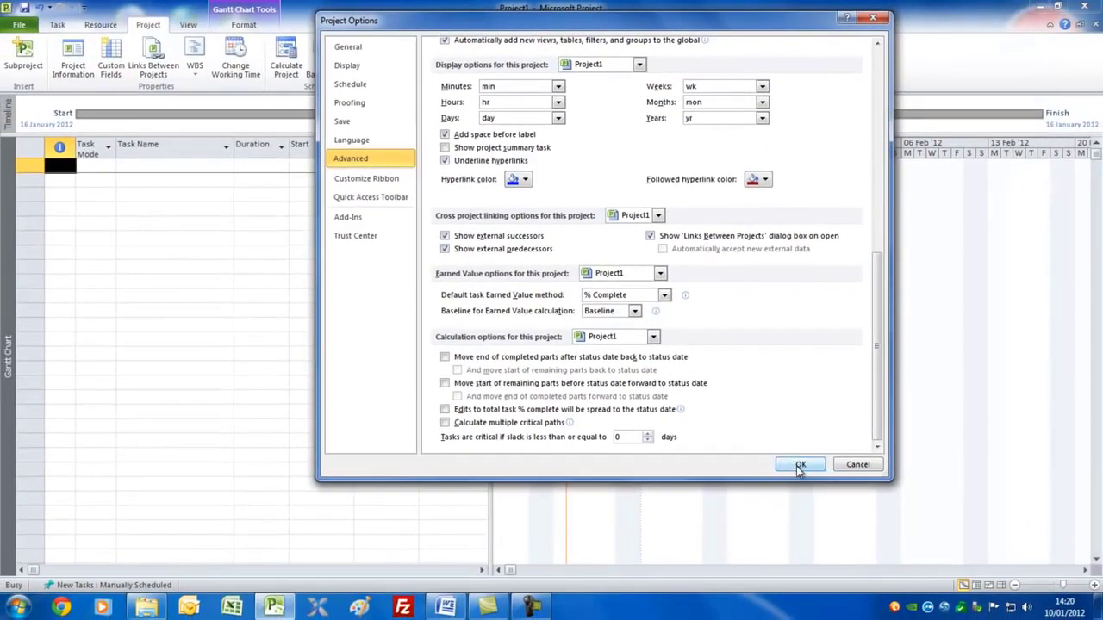
pyautogui.click(797, 465)
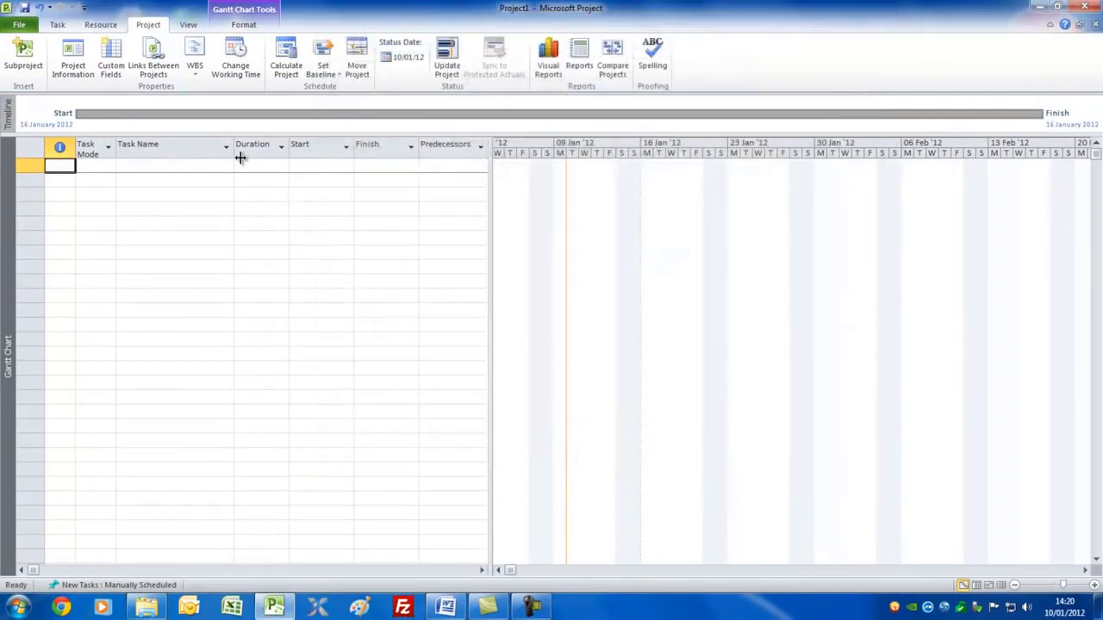
pyautogui.click(245, 74)
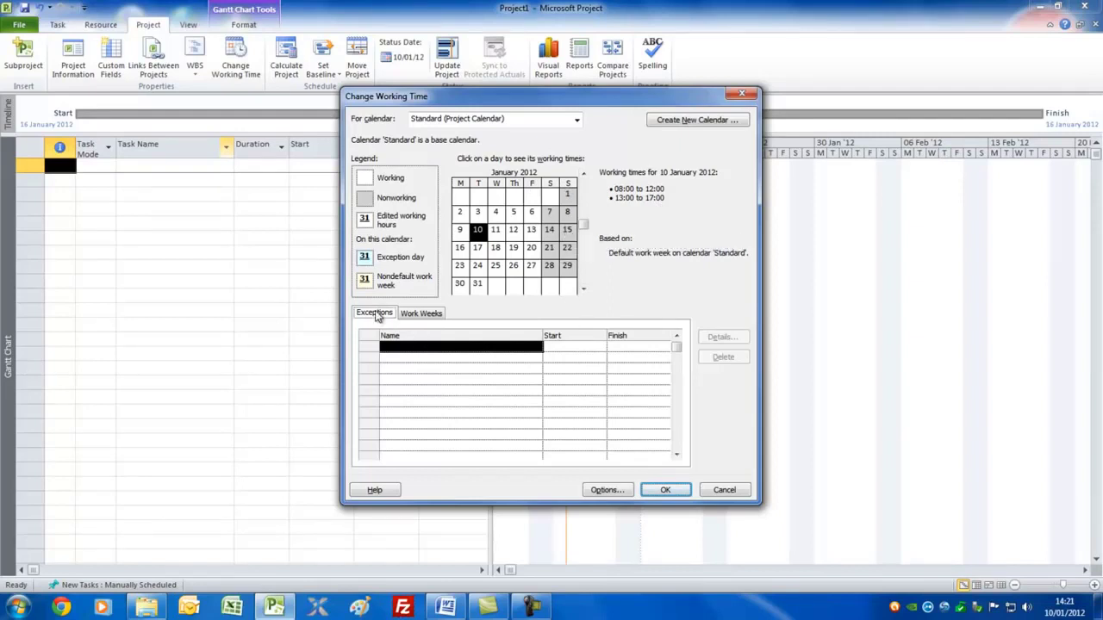
pyautogui.click(419, 346)
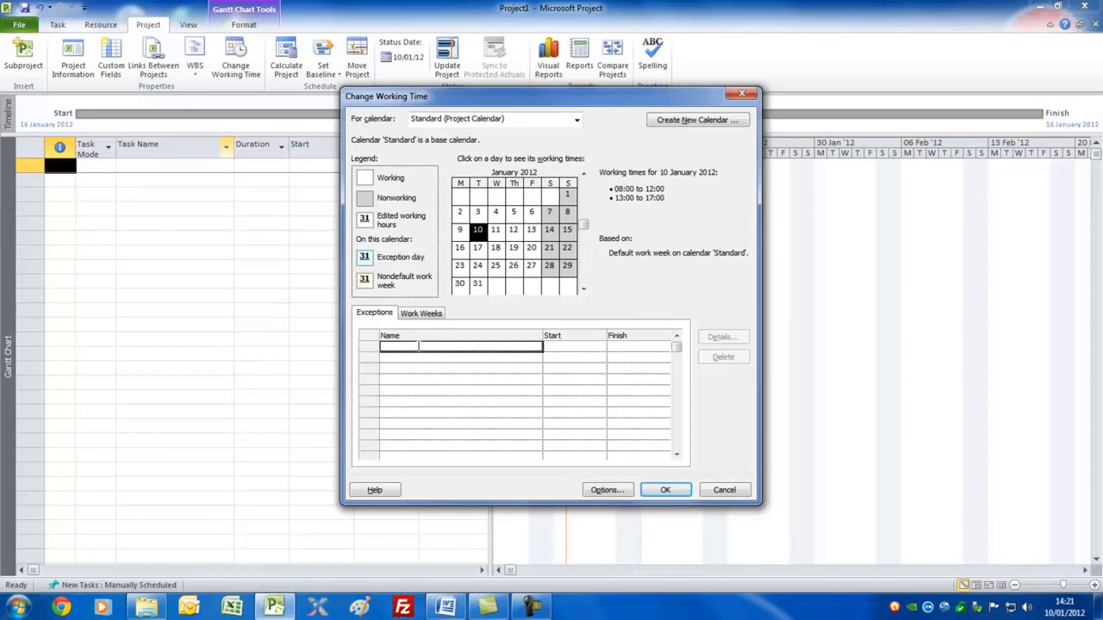
pyautogui.click(425, 315)
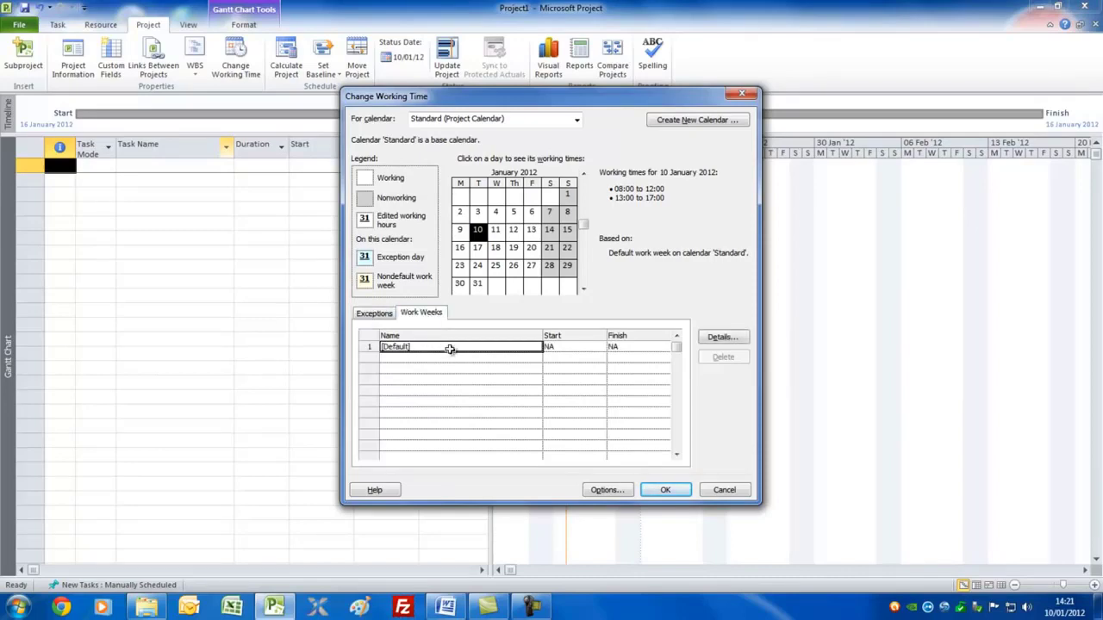
pyautogui.click(606, 489)
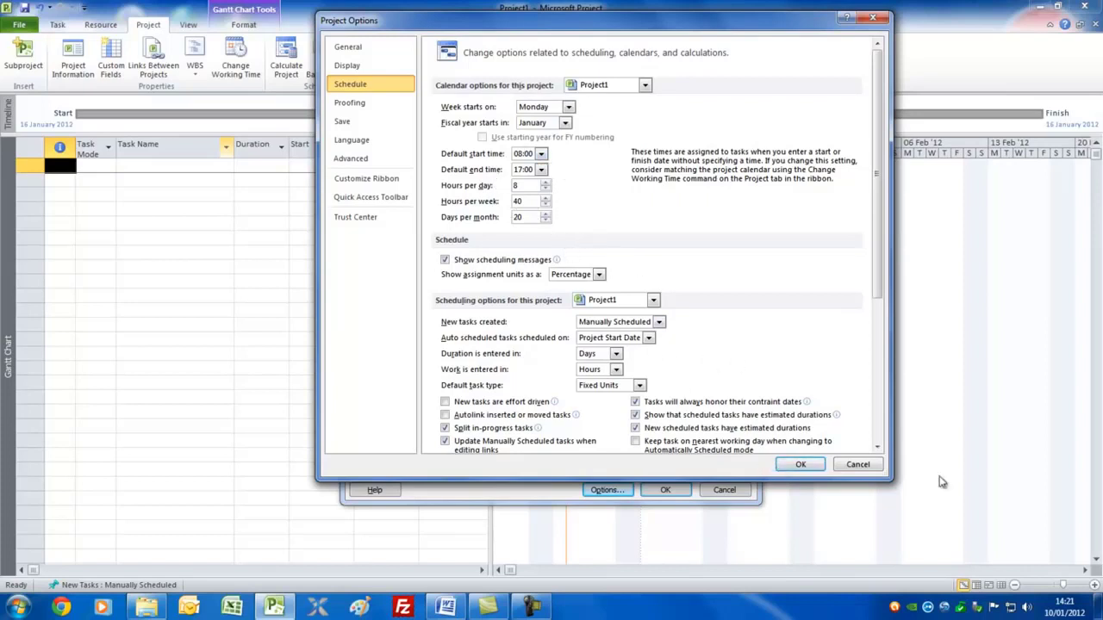
pyautogui.click(799, 465)
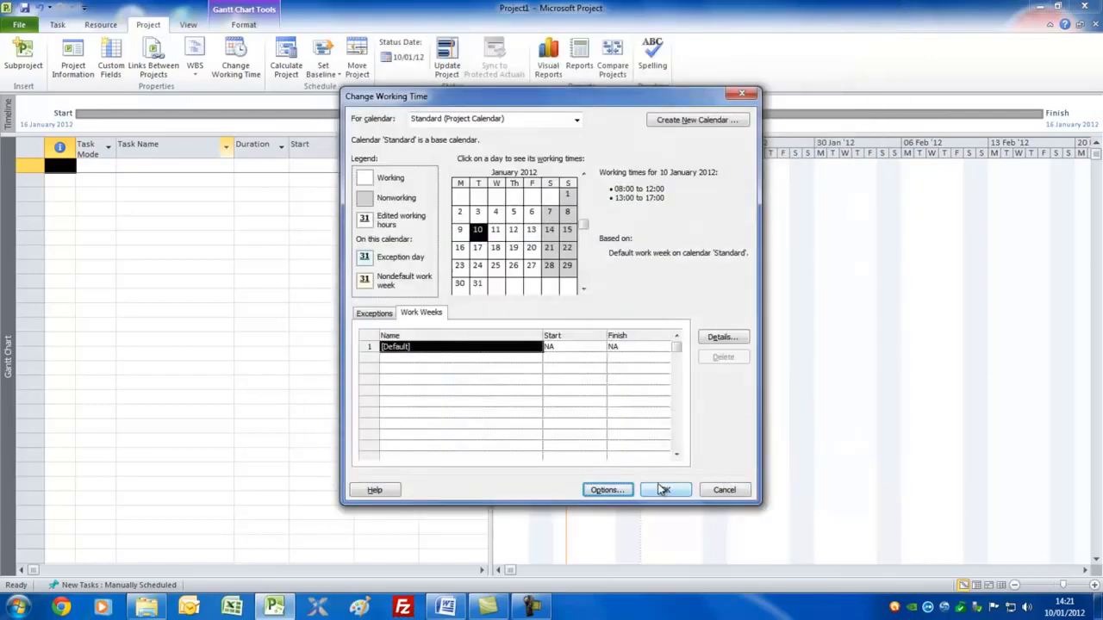
pyautogui.click(665, 491)
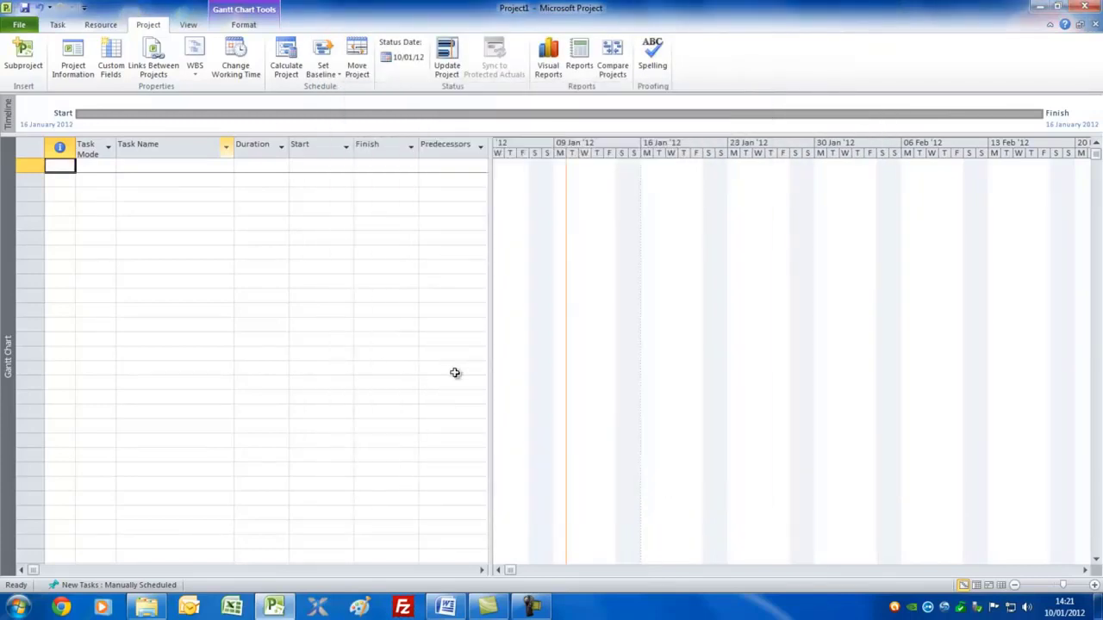
# Step: Add task 1 named 'start' and switch its task mode to Auto Schedule
pyautogui.click(147, 168)
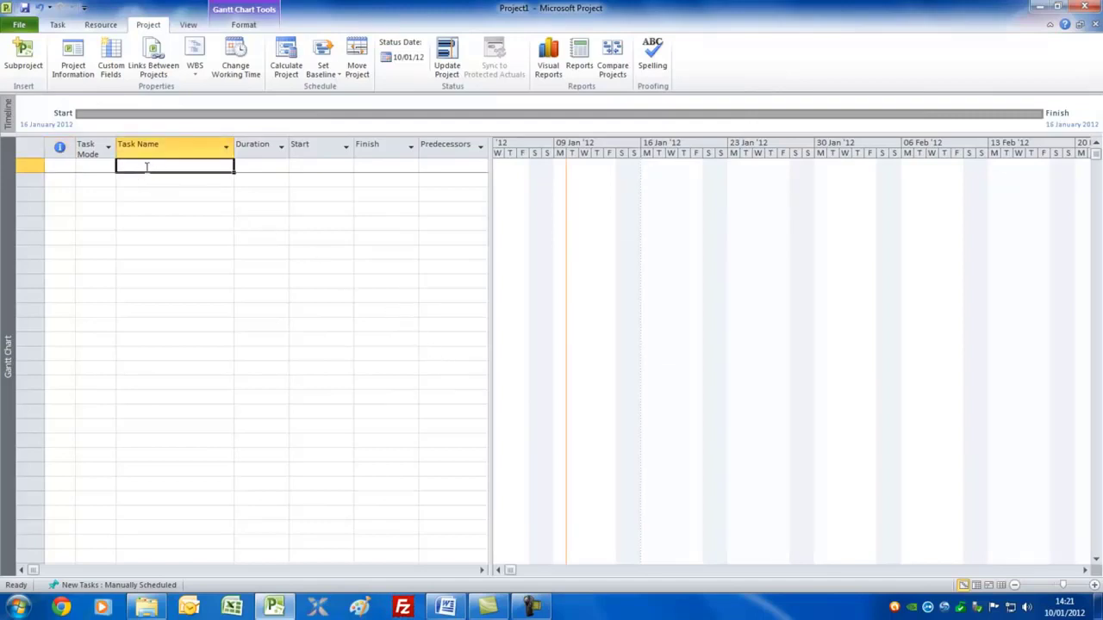
pyautogui.write('start')
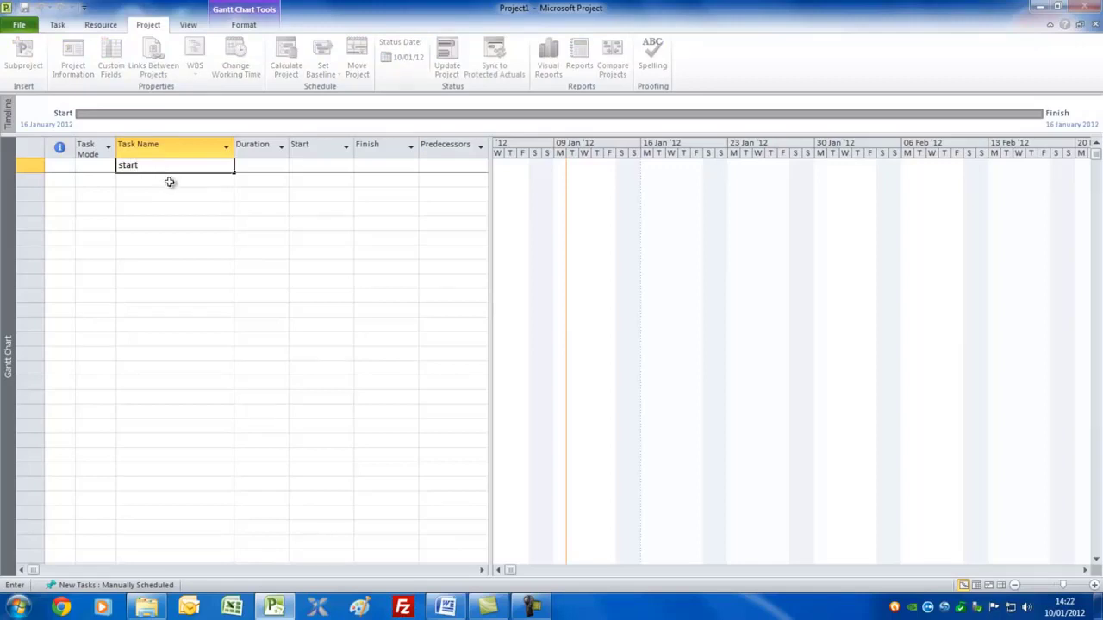
pyautogui.click(171, 184)
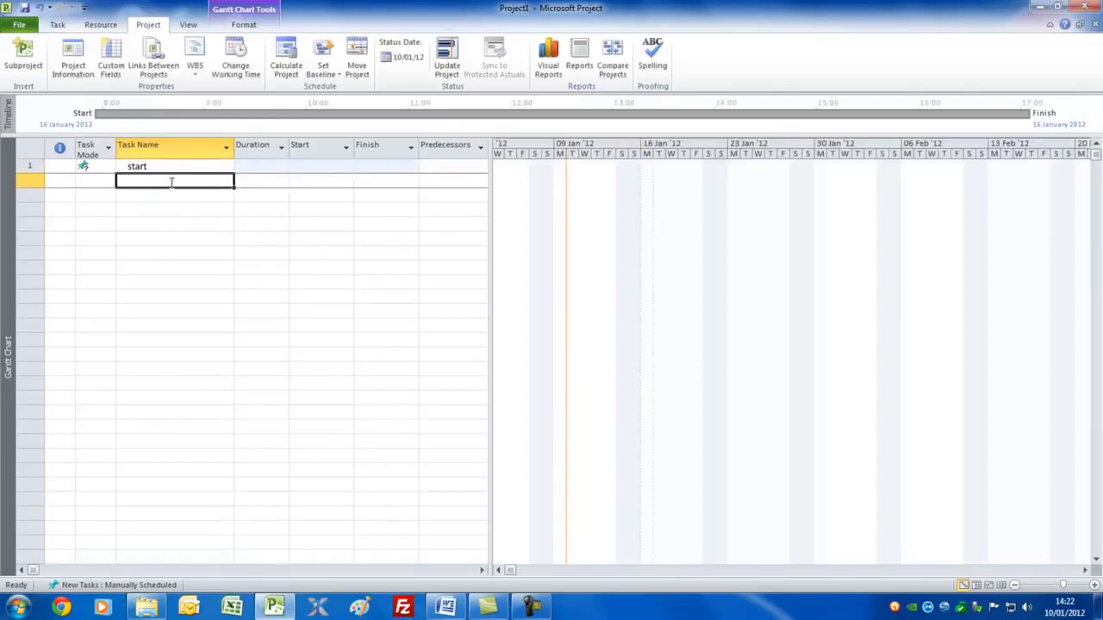
pyautogui.click(88, 165)
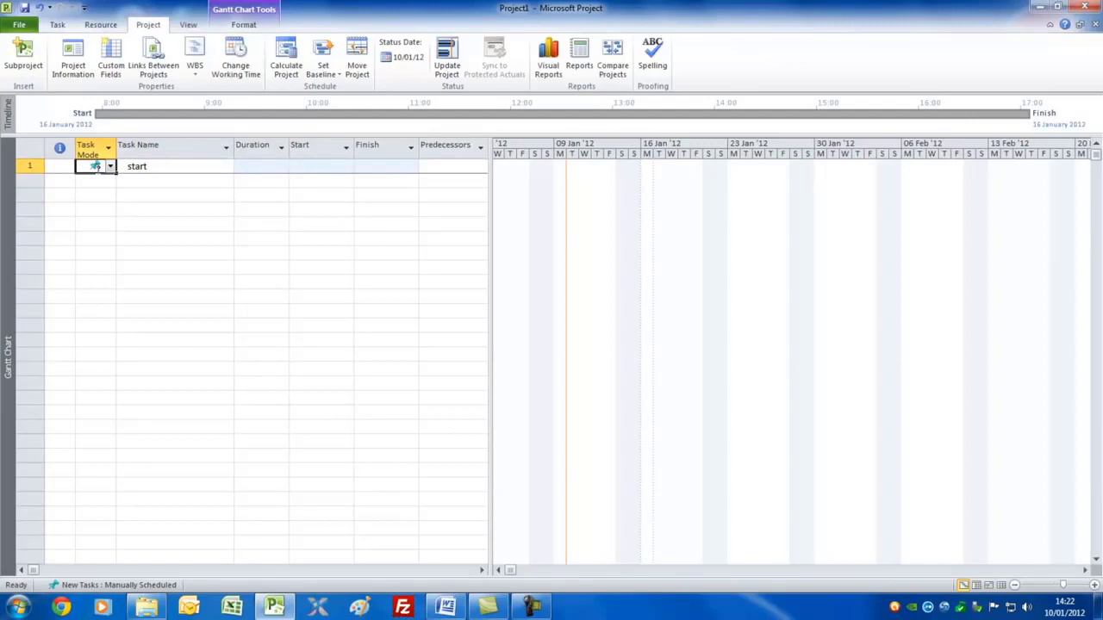
pyautogui.click(57, 24)
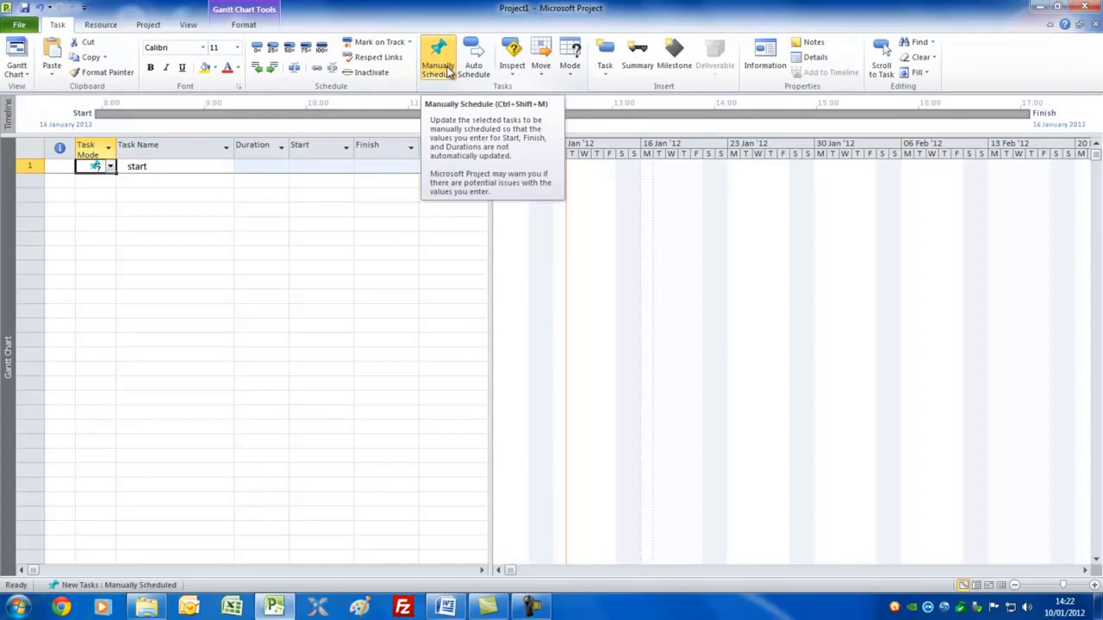
pyautogui.click(473, 54)
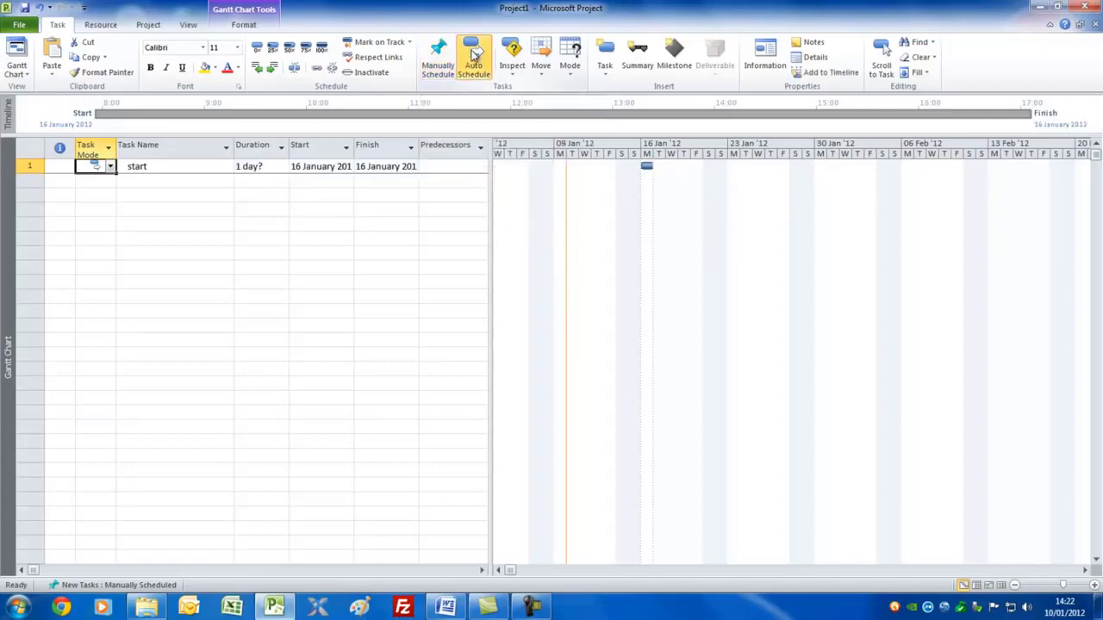
# Step: Set 'New tasks created' to Auto Scheduled in the Schedule options
pyautogui.click(19, 26)
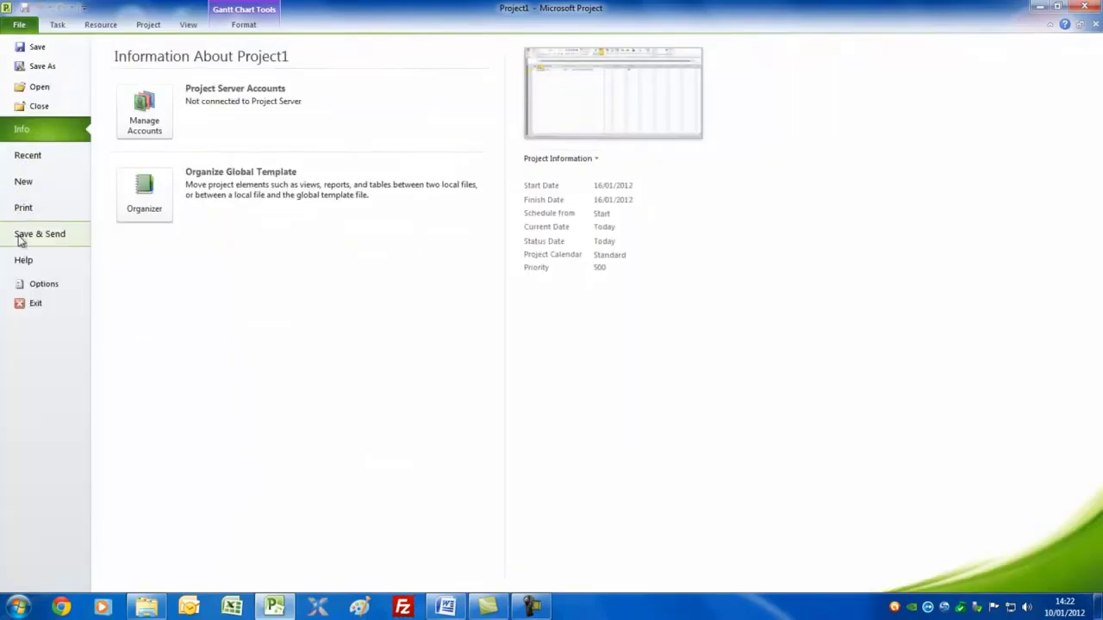
pyautogui.click(35, 285)
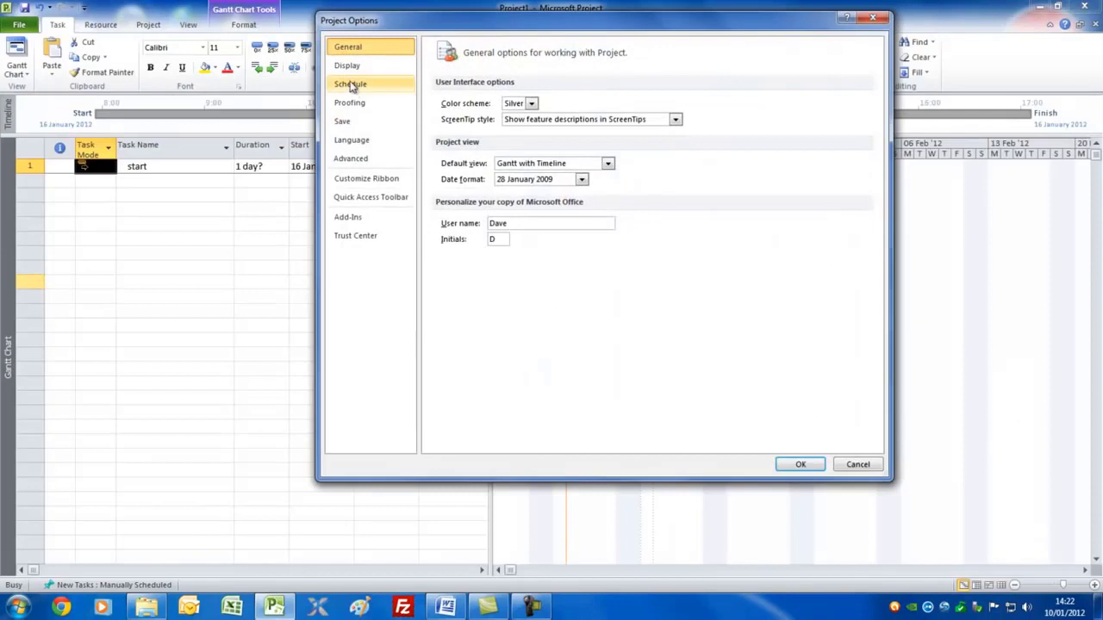
pyautogui.click(352, 84)
pyautogui.click(658, 323)
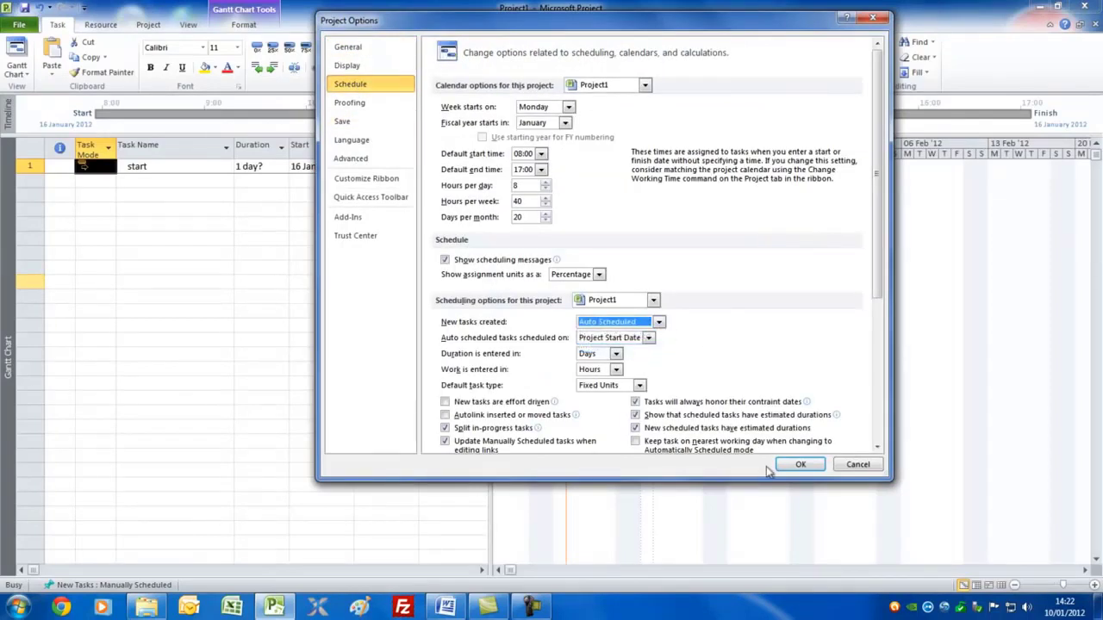
pyautogui.click(797, 465)
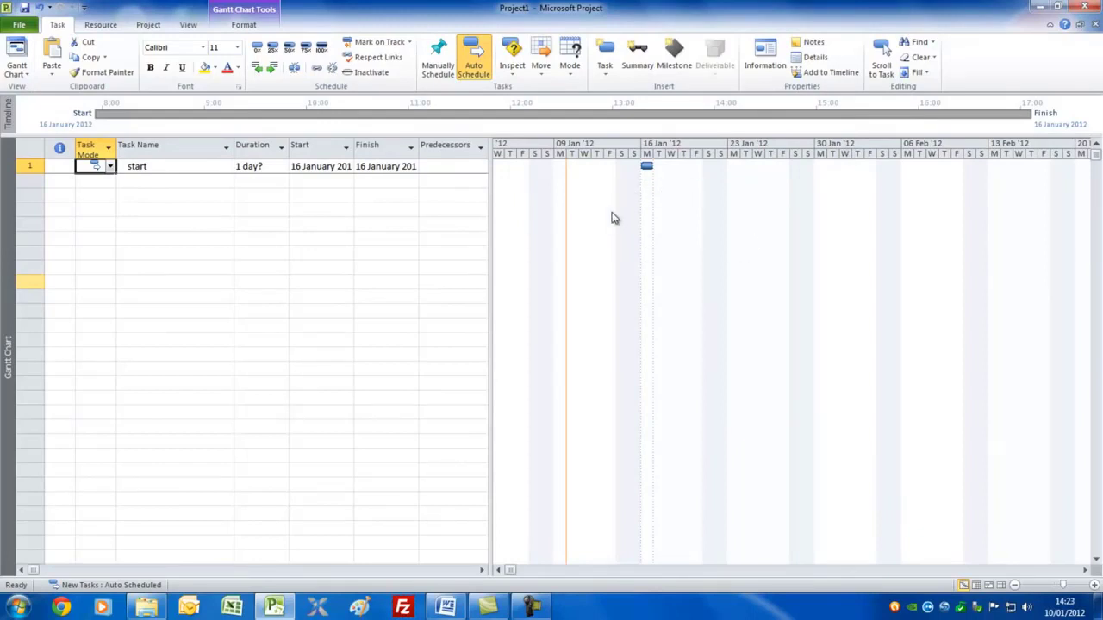
# Step: Narrow the task table to mode, Task Name and Duration so the Gantt chart widens
pyautogui.moveTo(488, 227); pyautogui.dragTo(749, 250)
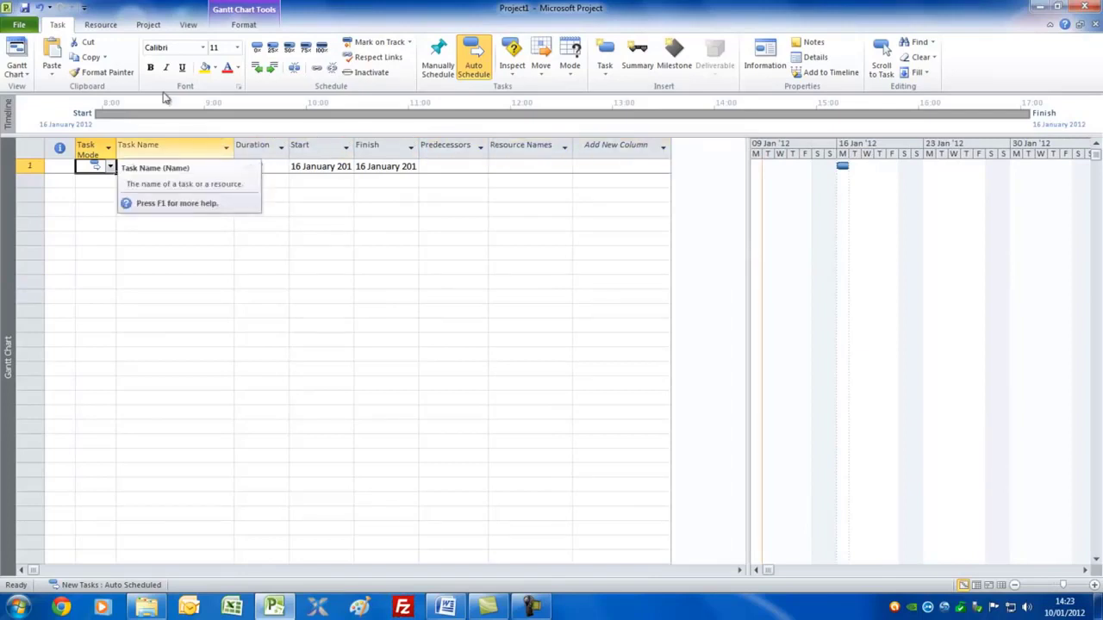
pyautogui.click(189, 25)
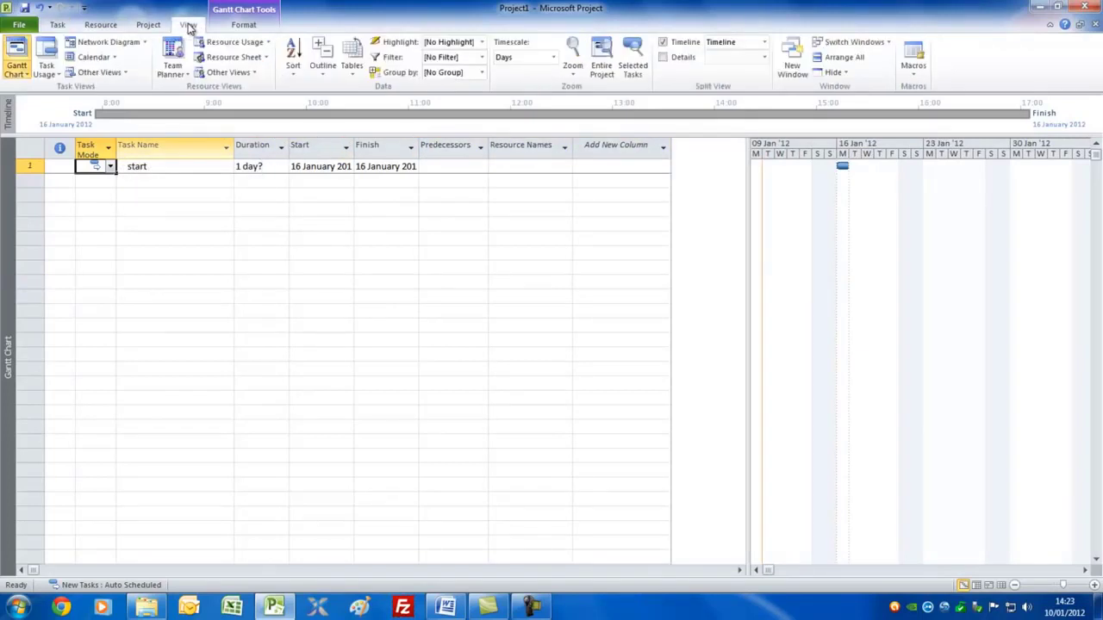
pyautogui.click(353, 76)
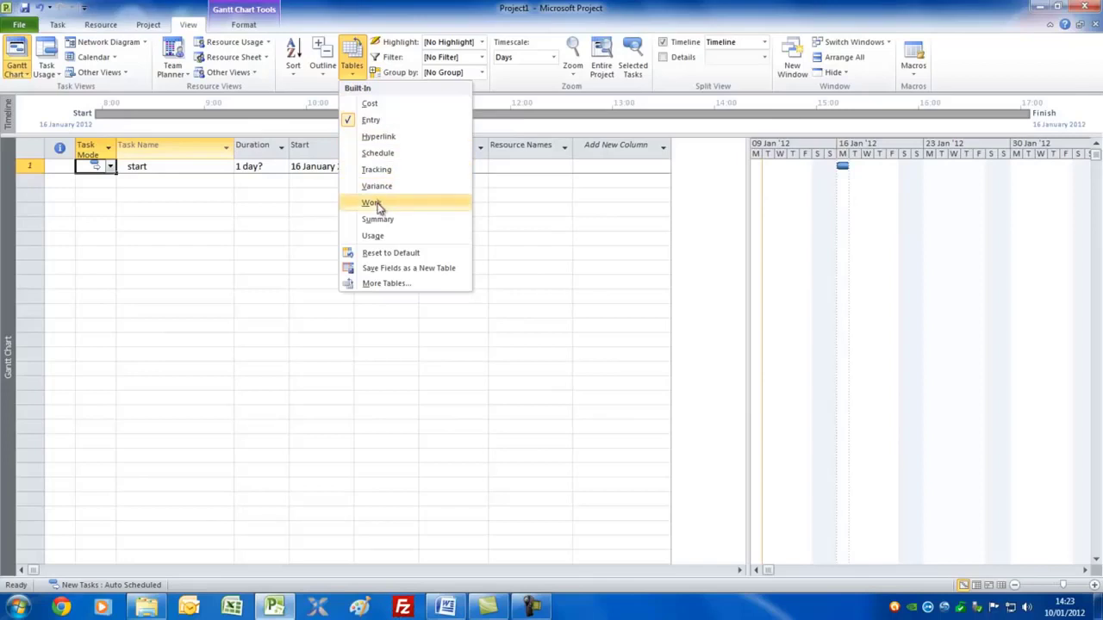
pyautogui.click(692, 239)
pyautogui.moveTo(747, 236); pyautogui.dragTo(295, 214)
pyautogui.click(149, 184)
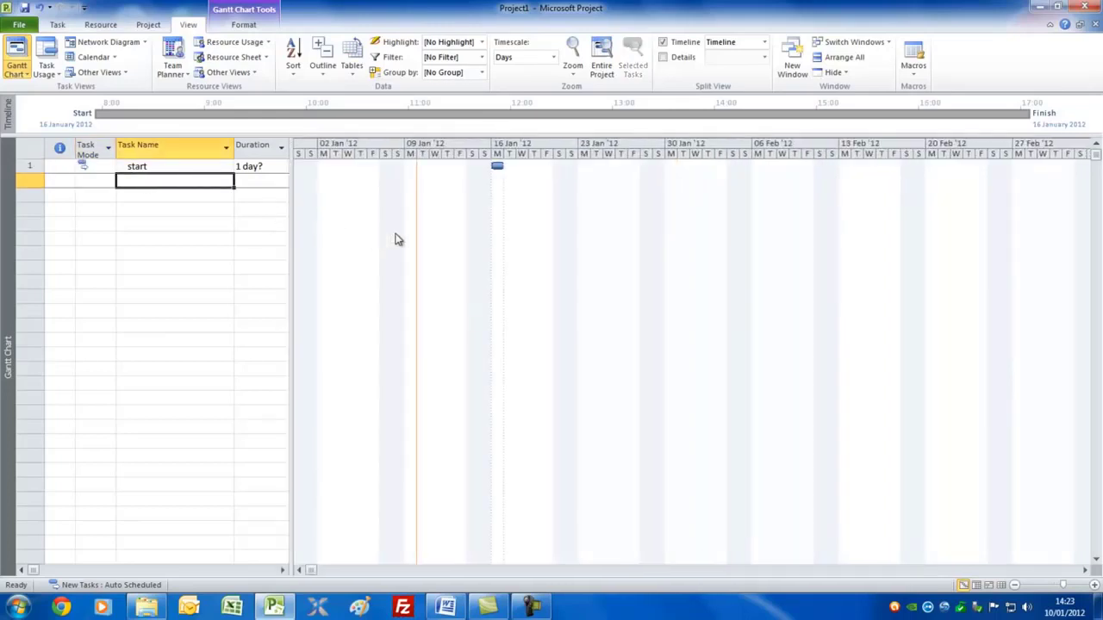
# Step: Enter tasks Plan, Design, Build, Test, Install, Handover and finish below start
pyautogui.write('Pl')
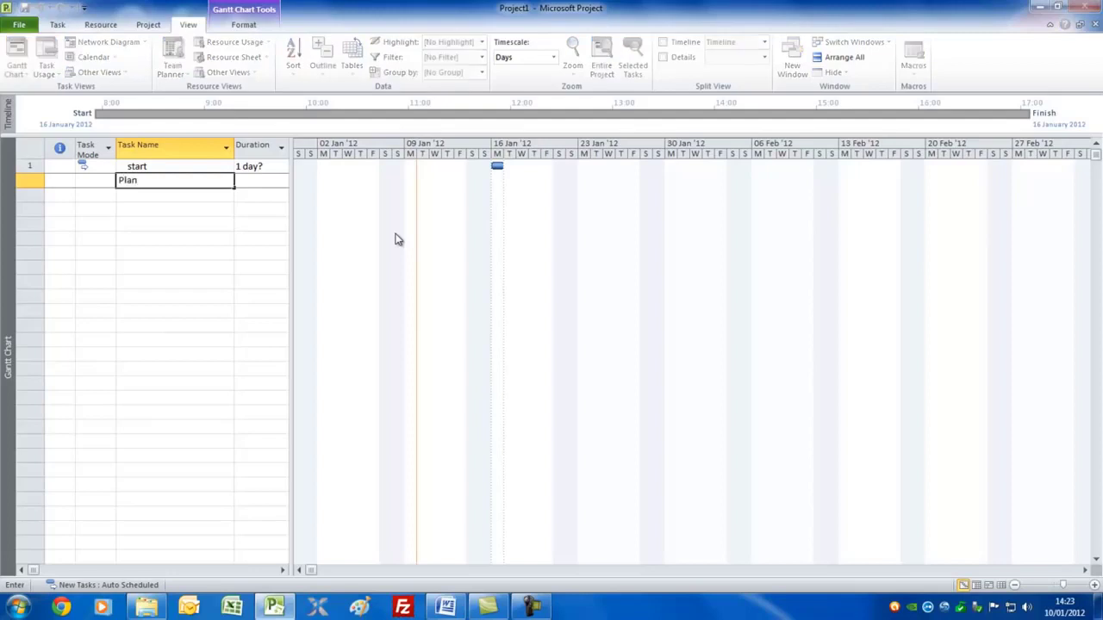
pyautogui.write('an')
pyautogui.click(164, 196)
pyautogui.write('Design')
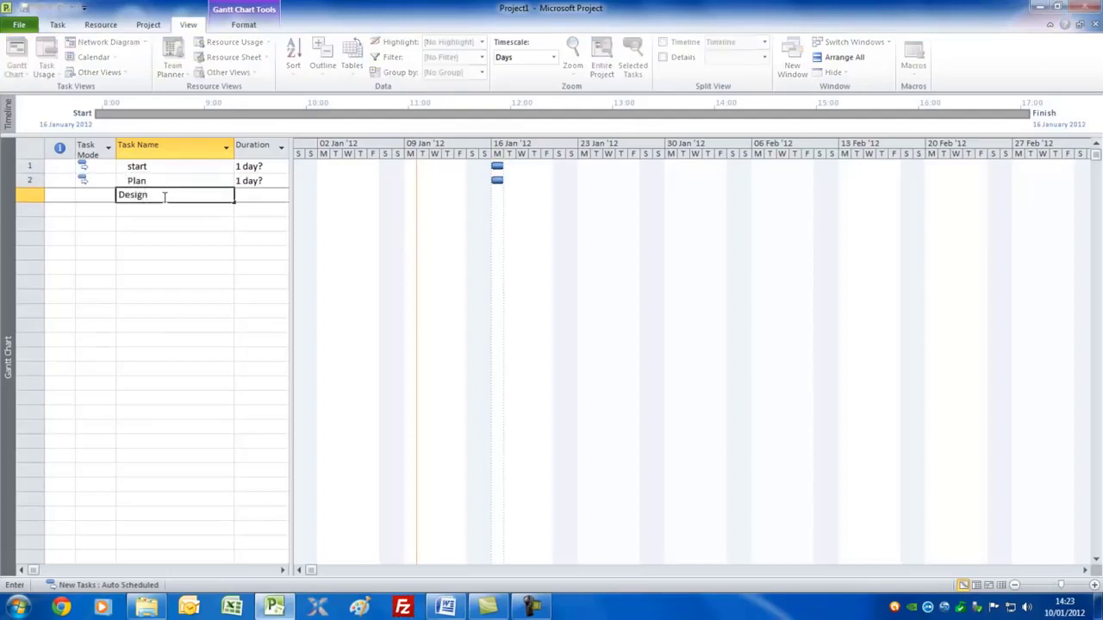
pyautogui.press('Return')
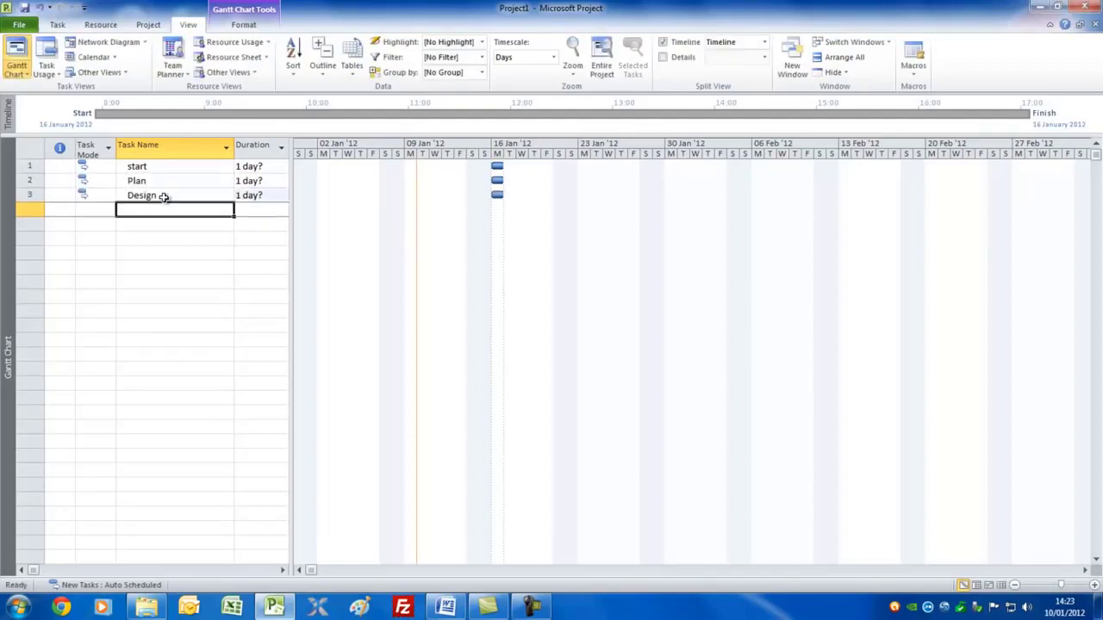
pyautogui.write('Build')
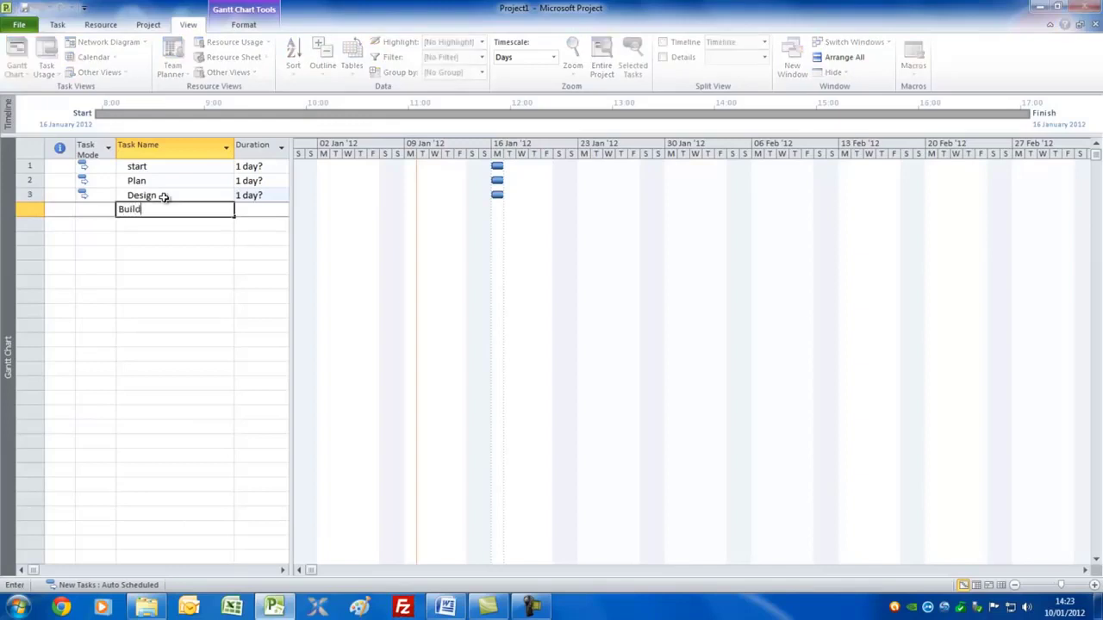
pyautogui.press('Return')
pyautogui.write('Test')
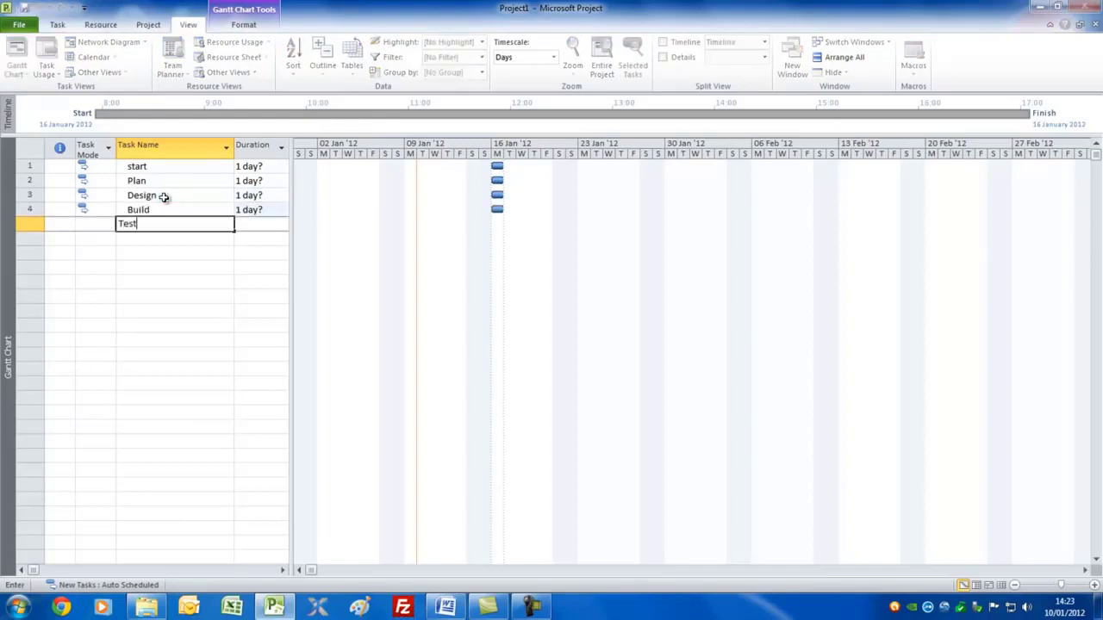
pyautogui.press('Return')
pyautogui.write('Install')
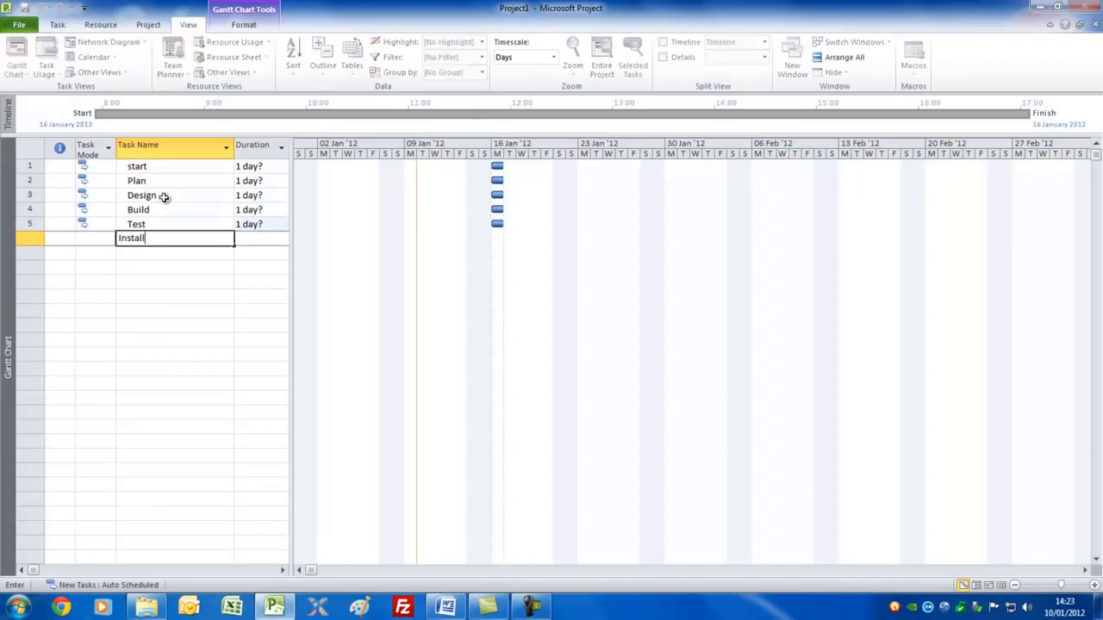
pyautogui.press('Return')
pyautogui.write('Ha')
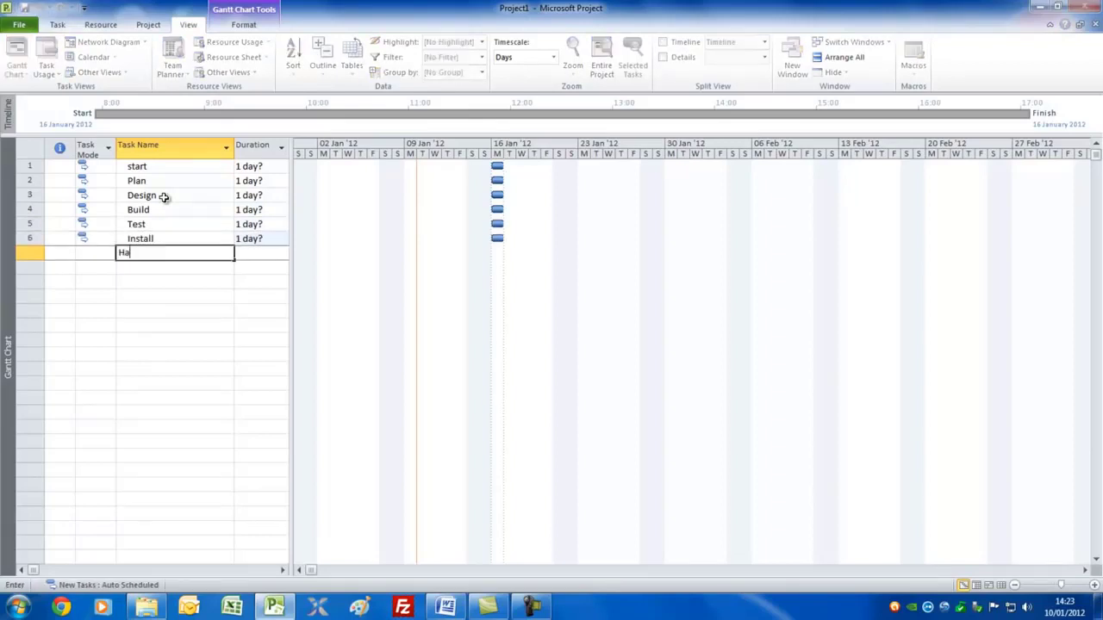
pyautogui.write('ndover')
pyautogui.press('Return')
pyautogui.write('finish')
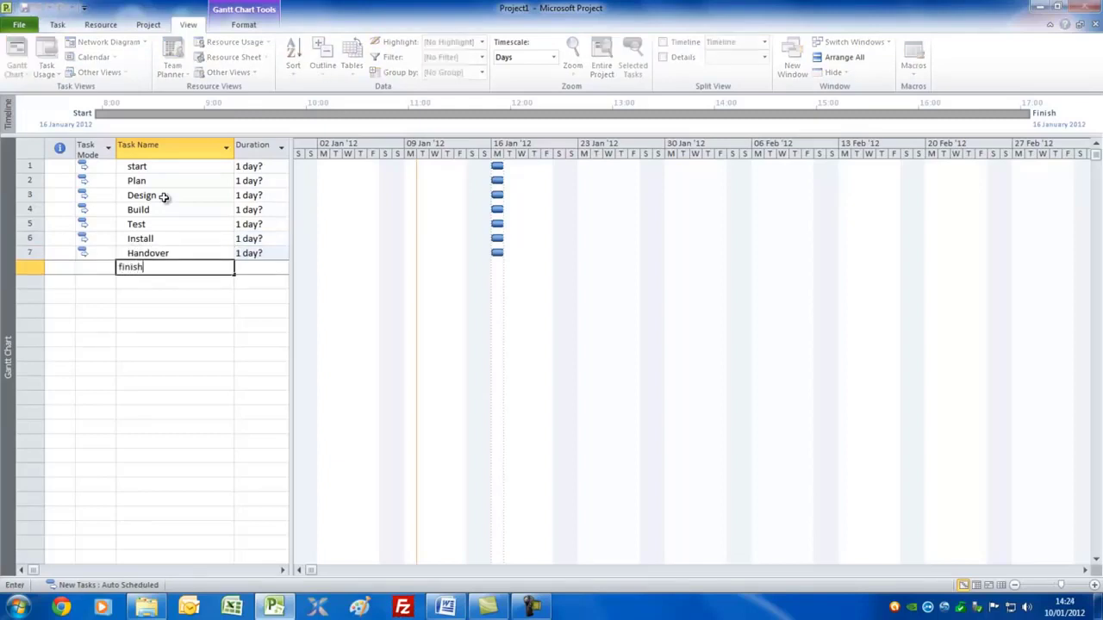
pyautogui.press('Up')
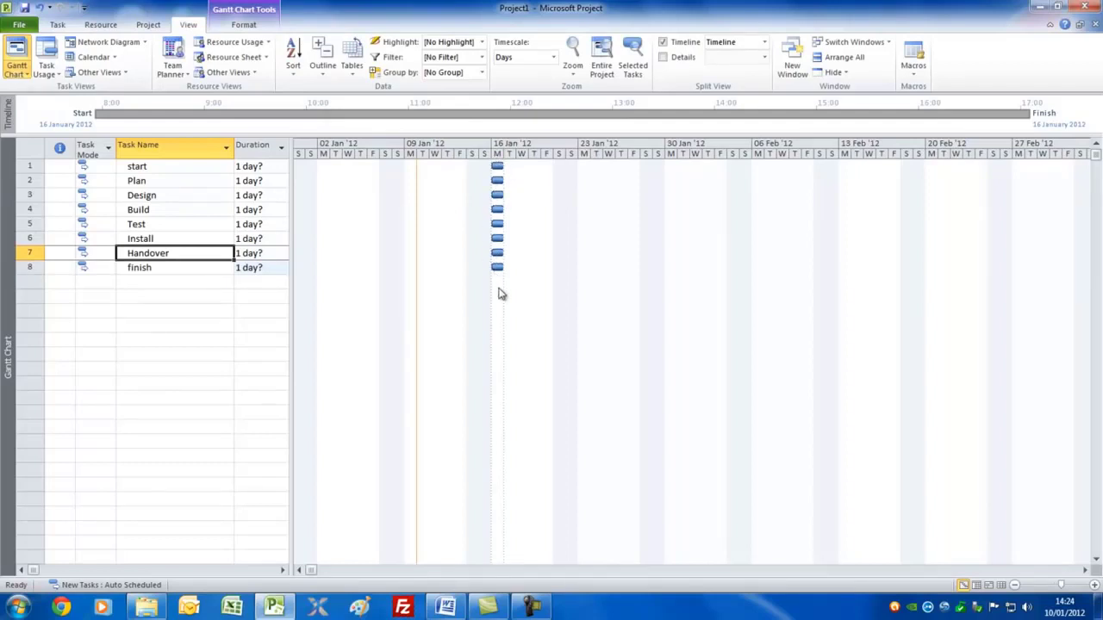
# Step: Make start a 0-day milestone and give Plan 2 days and Design 5 days
pyautogui.click(267, 166)
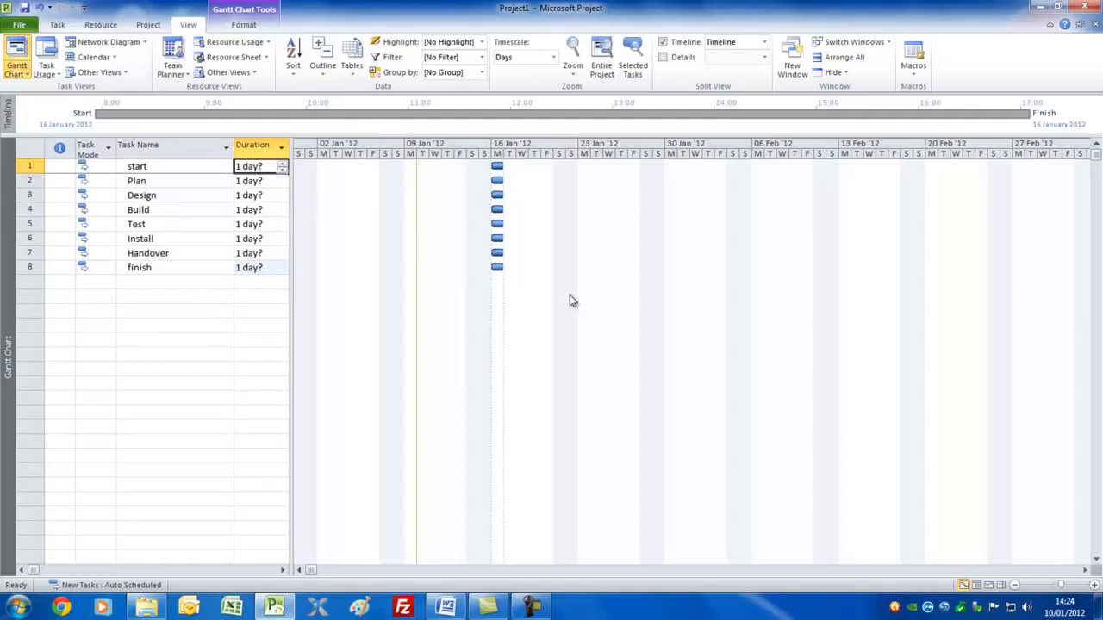
pyautogui.write('0')
pyautogui.press('Return')
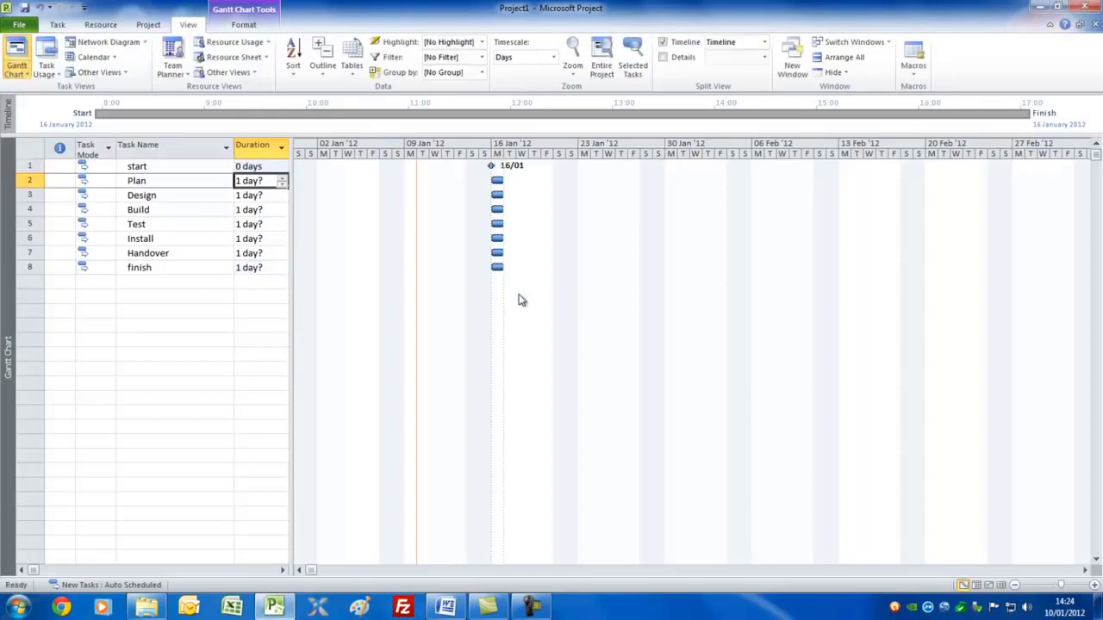
pyautogui.click(284, 178)
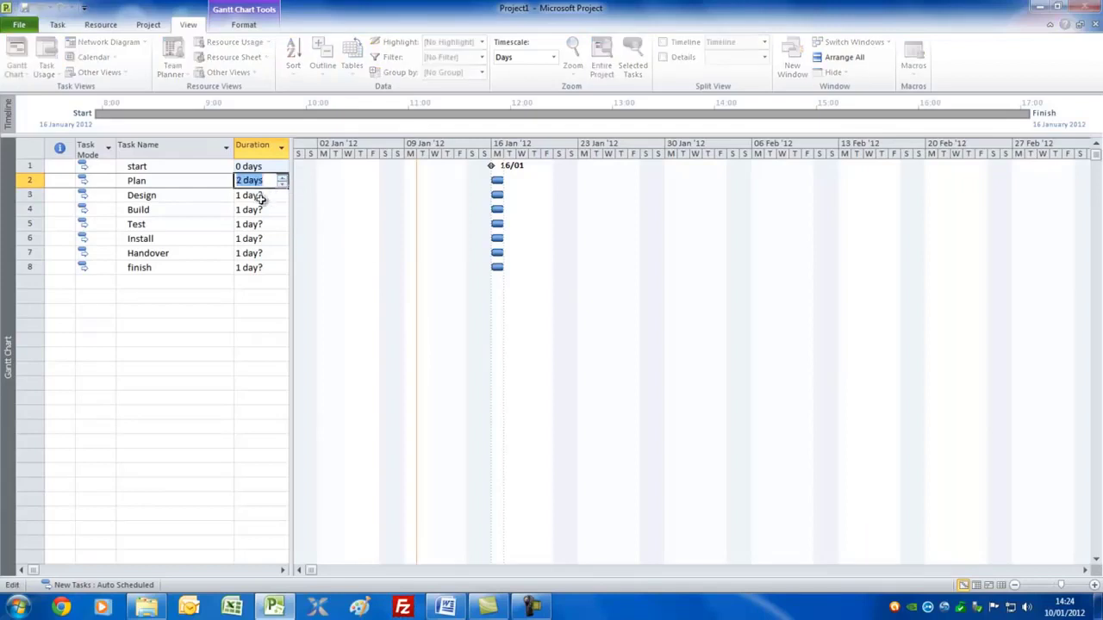
pyautogui.click(260, 195)
pyautogui.write('5')
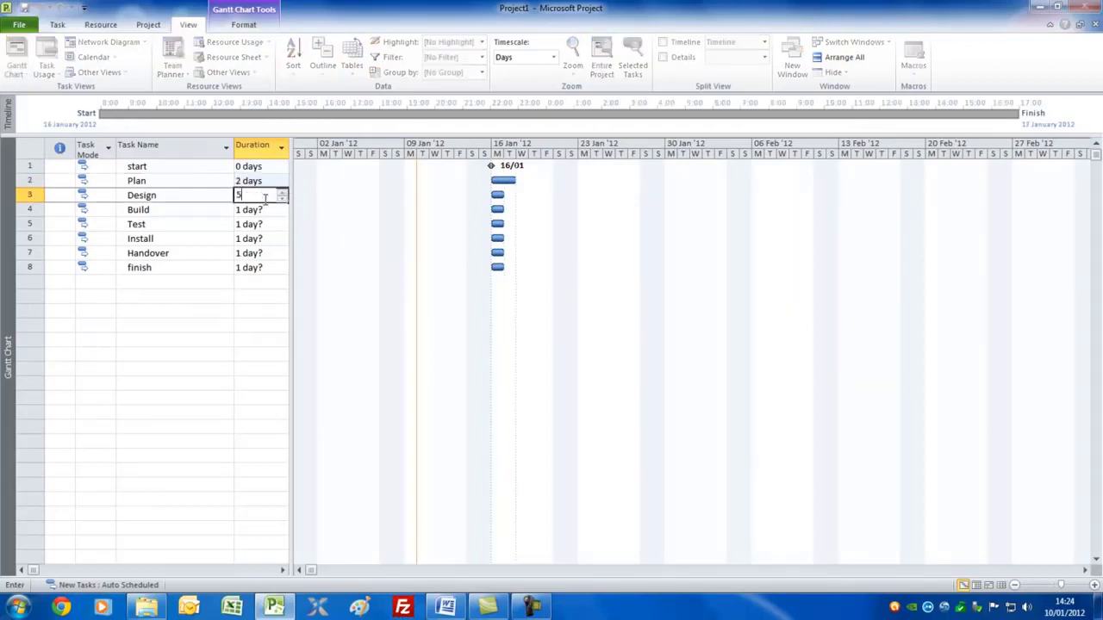
pyautogui.press('Return')
# Step: Set durations Build 5, Test 3, Install 3, Handover 1 and finish 0 days
pyautogui.write('5')
pyautogui.press('Return')
pyautogui.write('3')
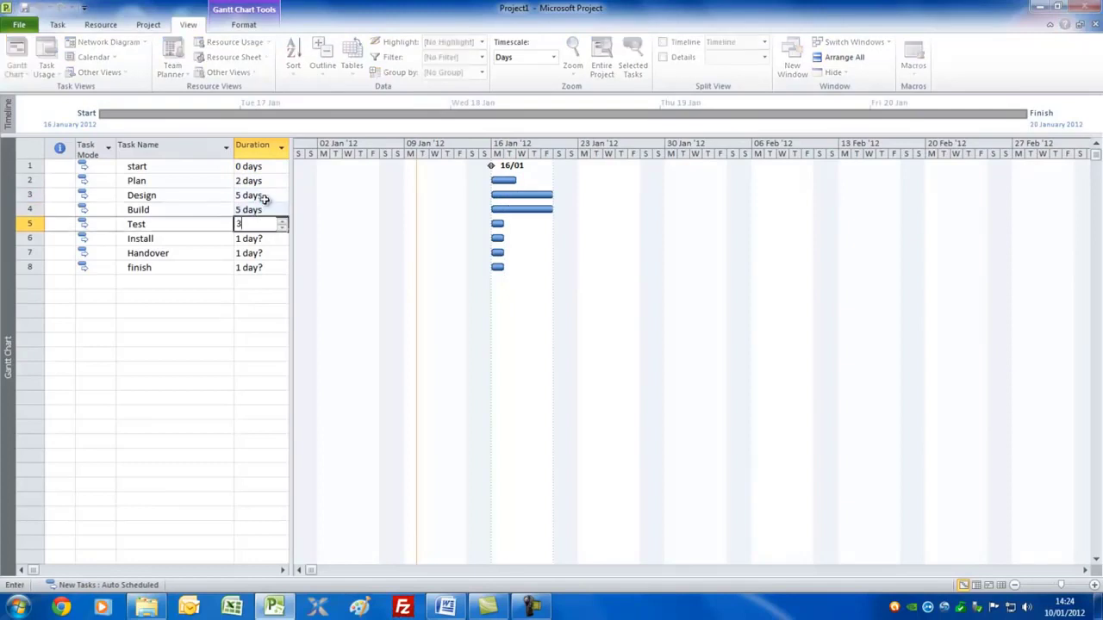
pyautogui.press('Return')
pyautogui.write('3')
pyautogui.press('Return')
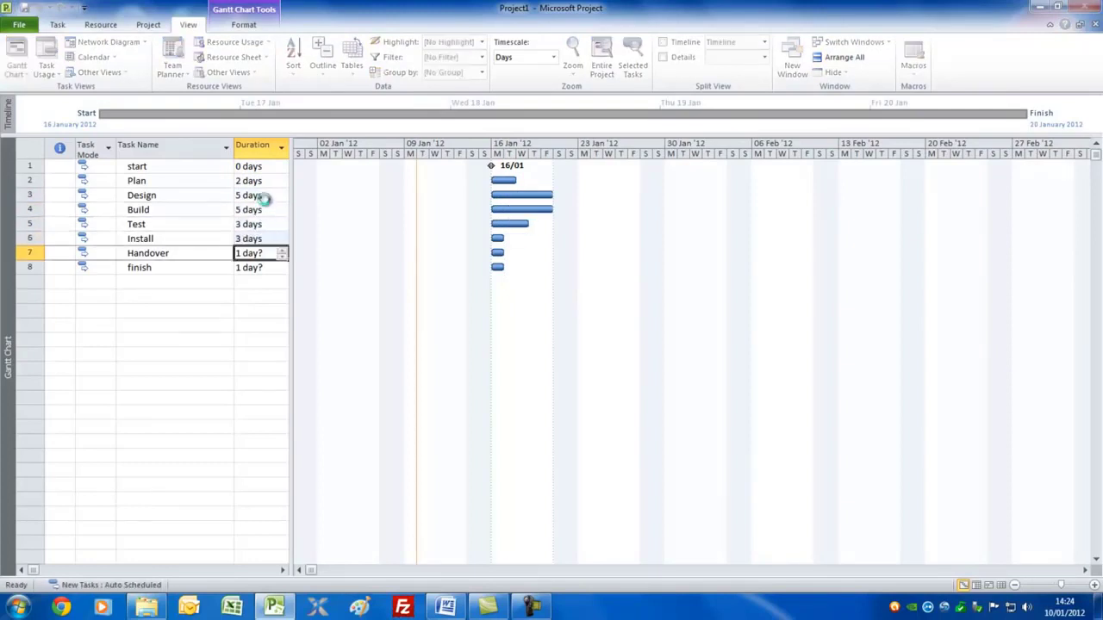
pyautogui.write('1')
pyautogui.press('Return')
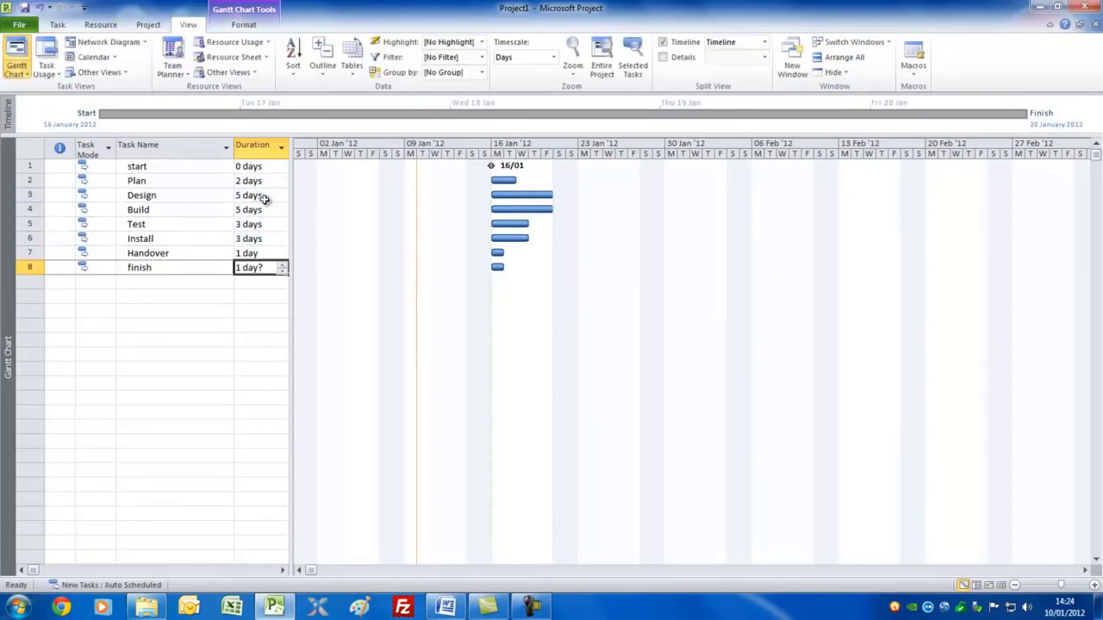
pyautogui.write('0')
pyautogui.press('Up')
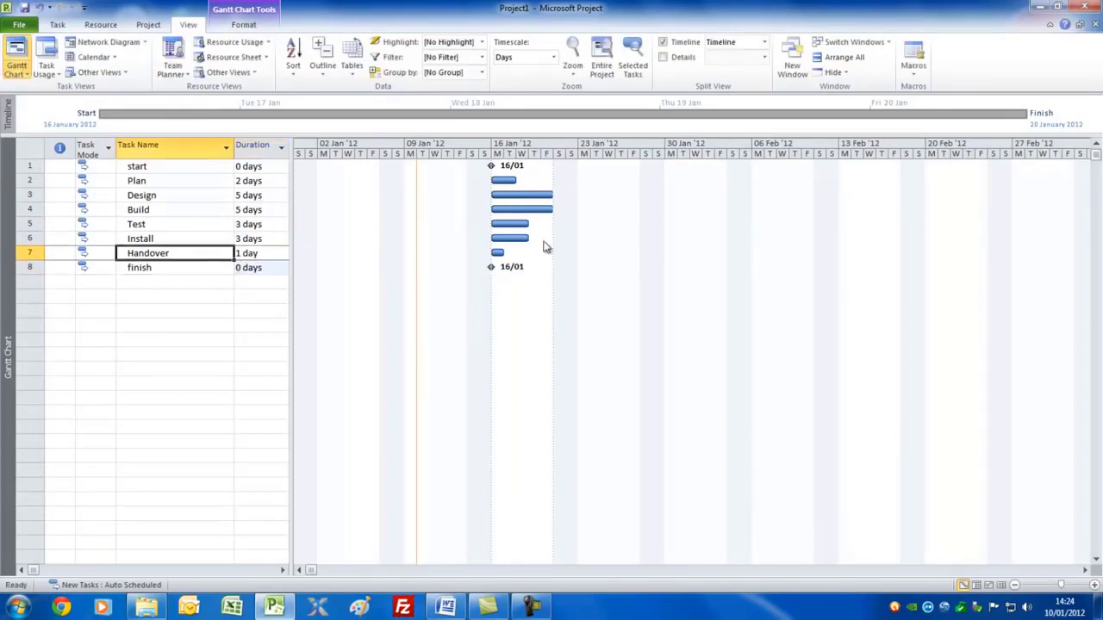
# Step: Link and then unlink all tasks, then link Plan finish-to-start to Design
pyautogui.click(189, 166)
pyautogui.moveTo(189, 166); pyautogui.dragTo(167, 266)
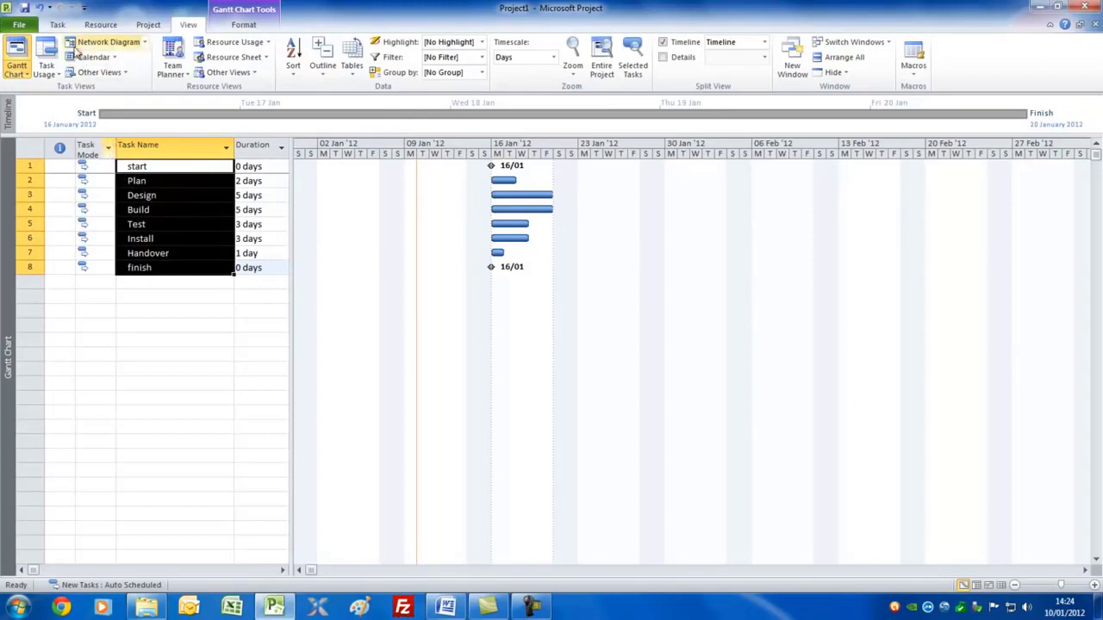
pyautogui.click(58, 26)
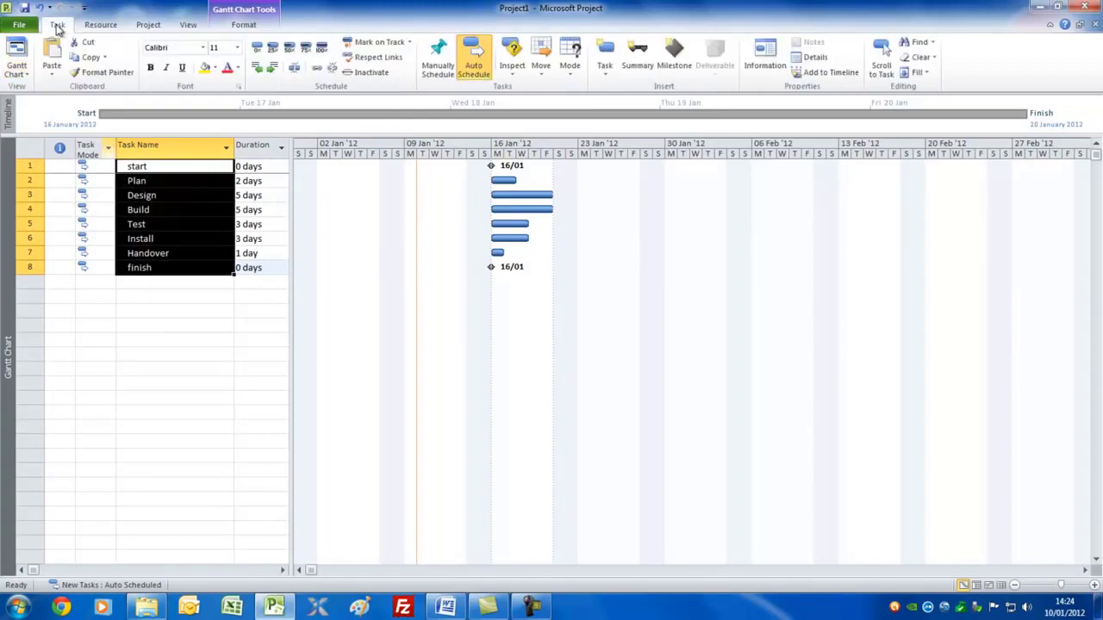
pyautogui.click(318, 74)
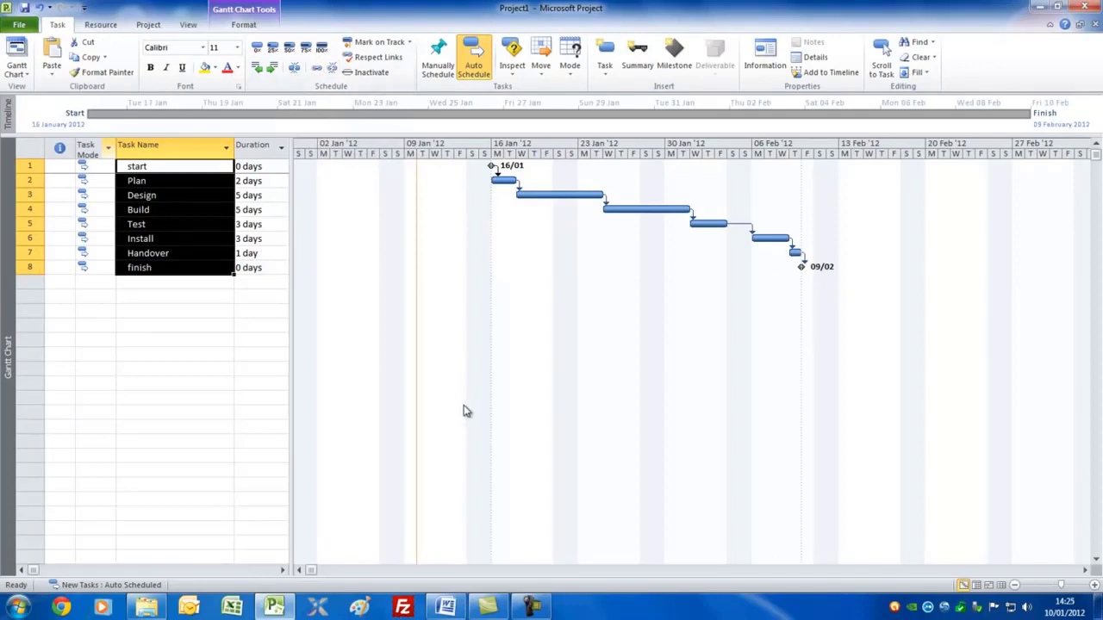
pyautogui.click(333, 69)
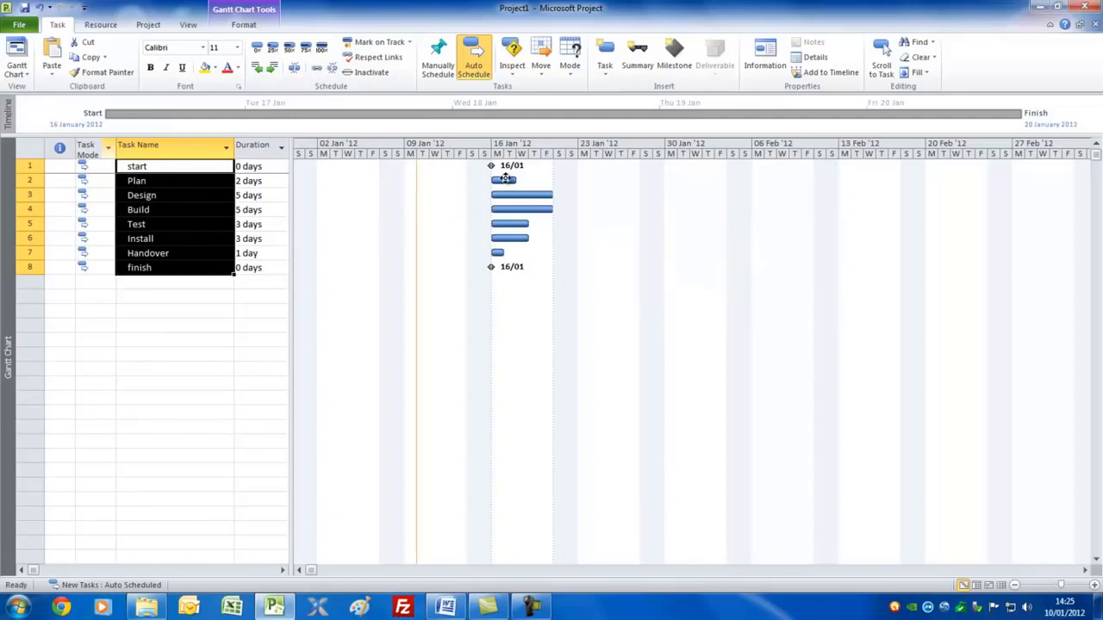
pyautogui.moveTo(502, 178)
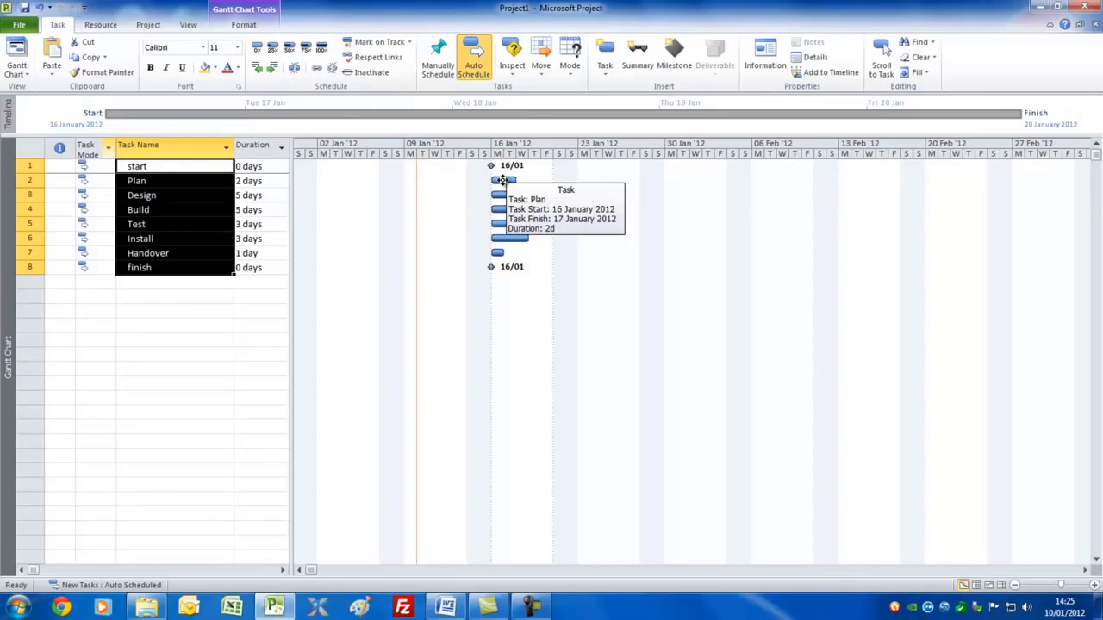
pyautogui.moveTo(503, 180); pyautogui.dragTo(501, 196)
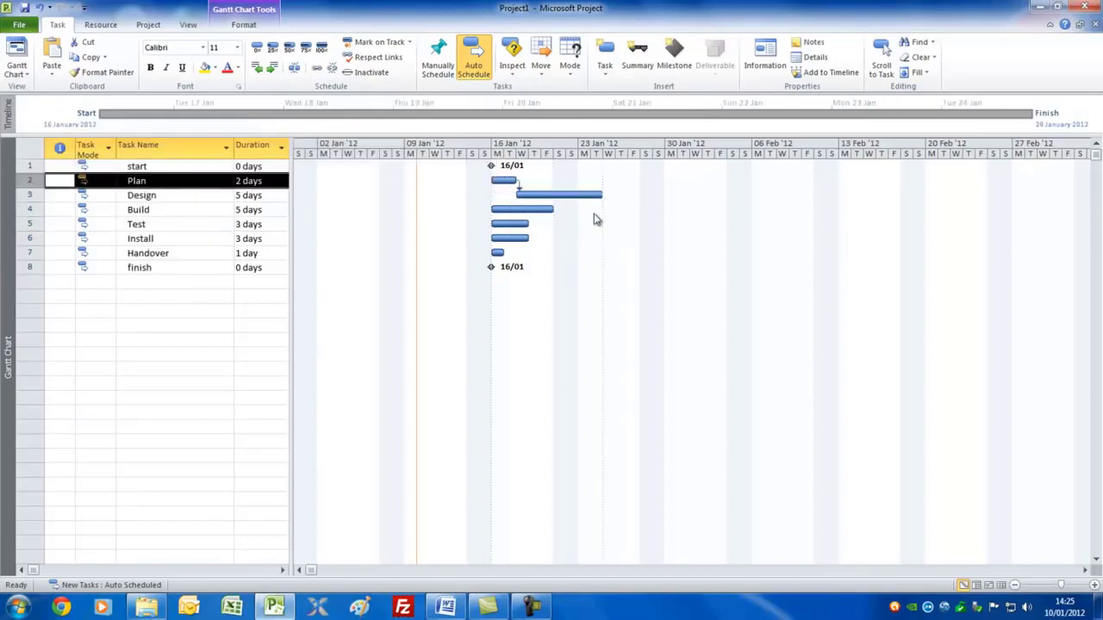
# Step: Undo the Plan–Design link and drag Design to start around 25 January
pyautogui.click(38, 8)
pyautogui.click(39, 8)
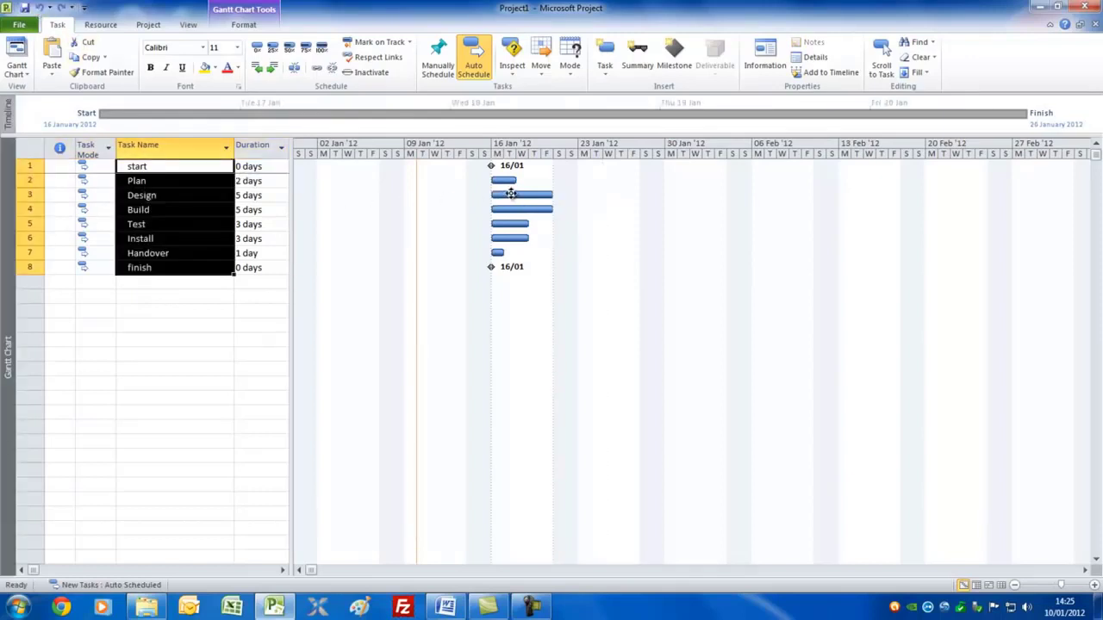
pyautogui.moveTo(511, 195); pyautogui.dragTo(623, 195)
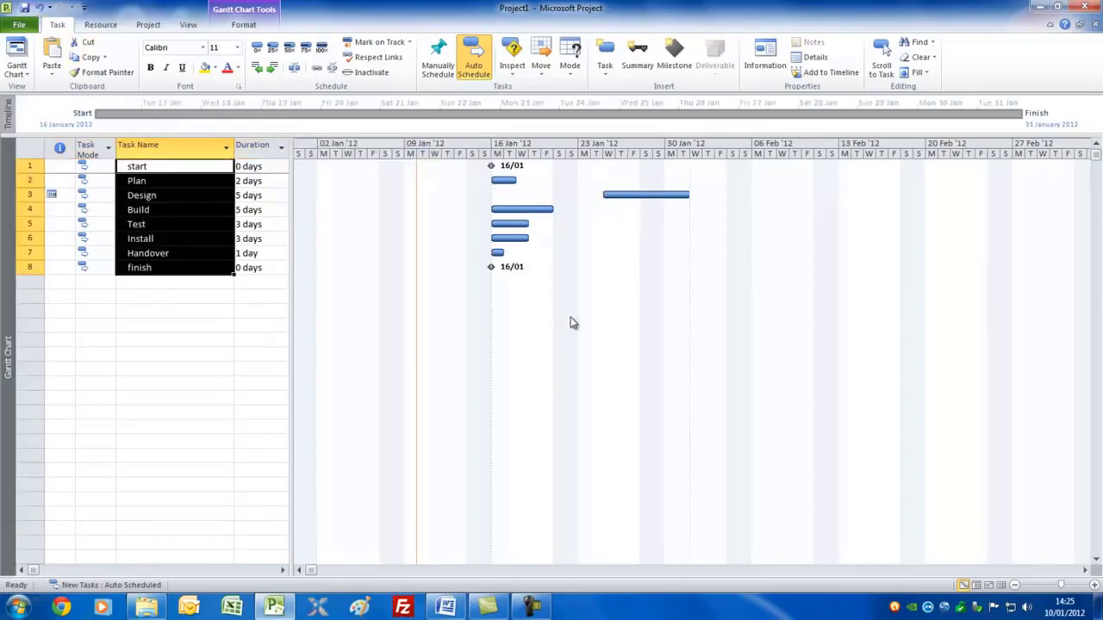
# Step: Review Design's constraint settings in Task Information without making changes
pyautogui.click(187, 196)
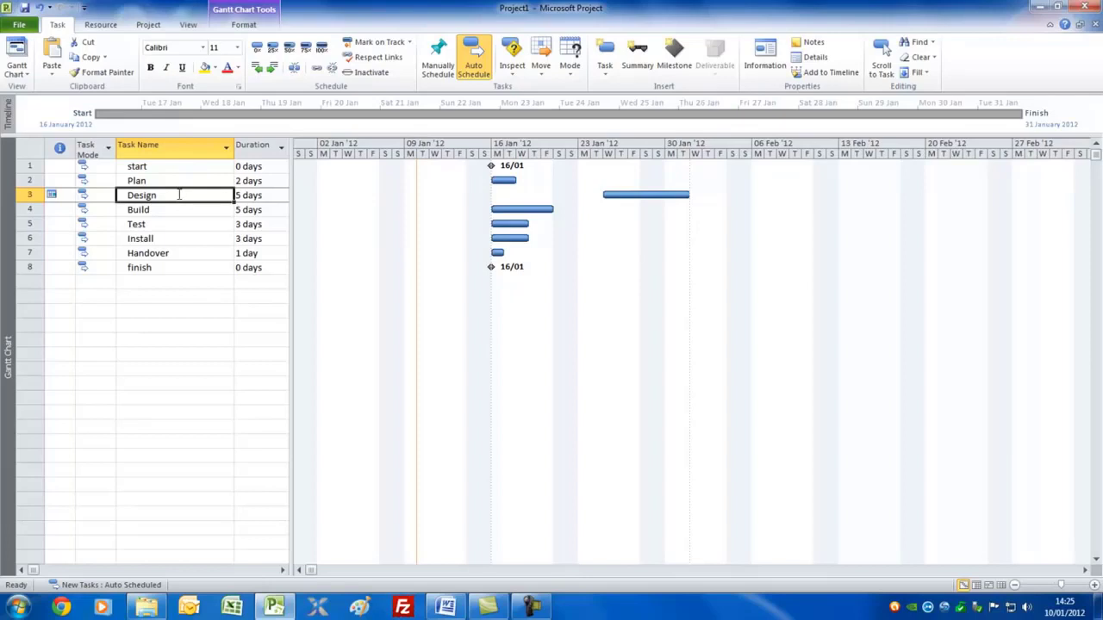
pyautogui.doubleClick(180, 195)
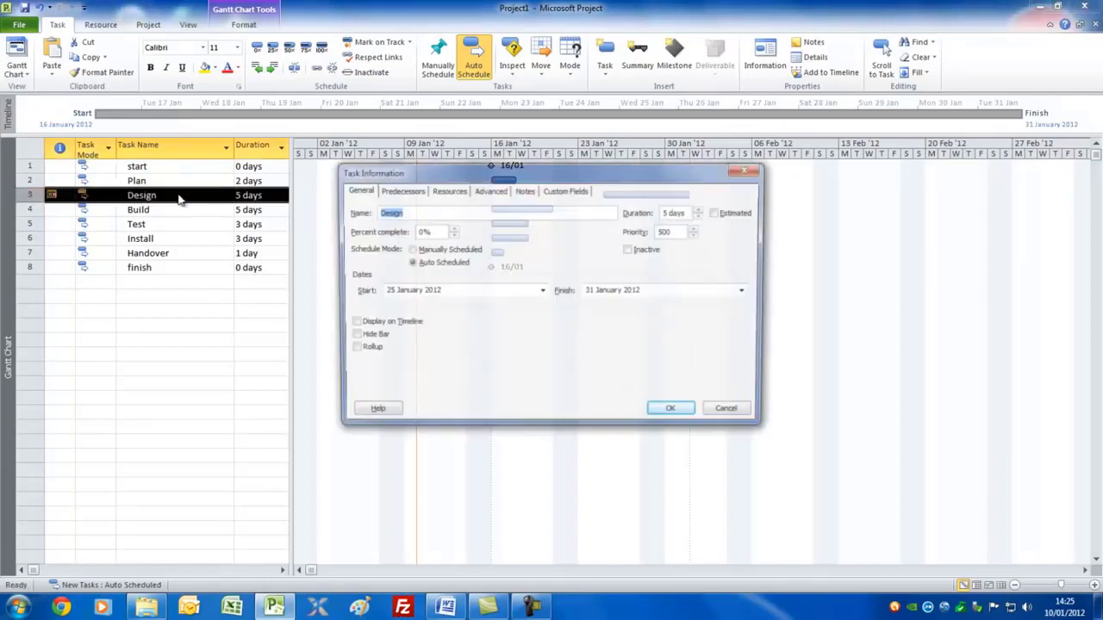
pyautogui.click(489, 191)
pyautogui.moveTo(596, 168); pyautogui.dragTo(612, 215)
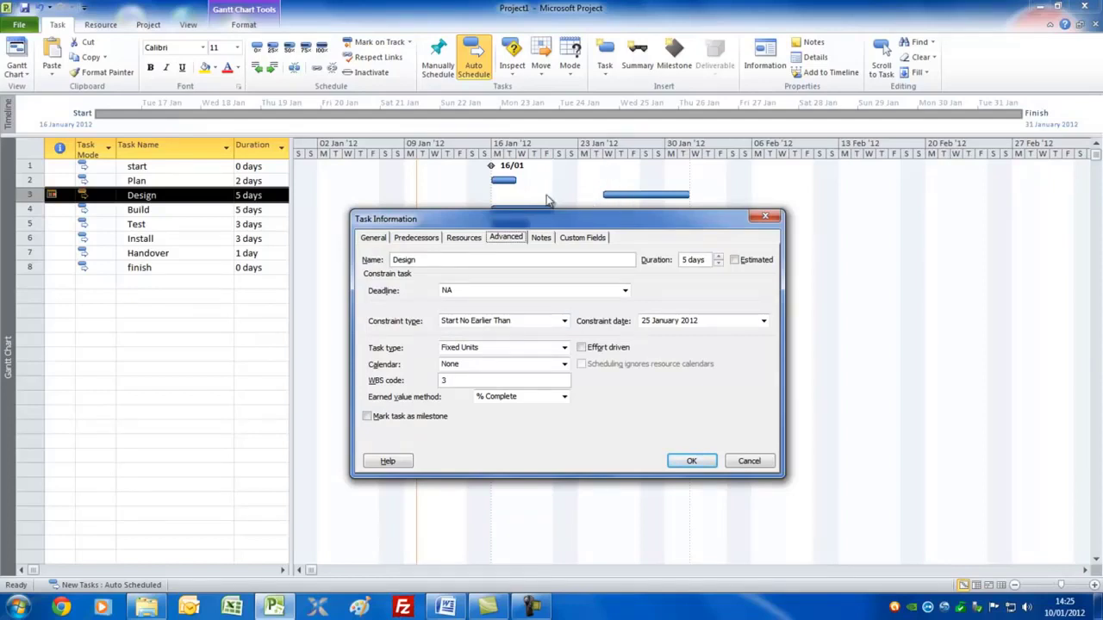
pyautogui.click(691, 463)
# Step: Set Design's constraint type to As Soon As Possible
pyautogui.doubleClick(178, 198)
pyautogui.click(548, 274)
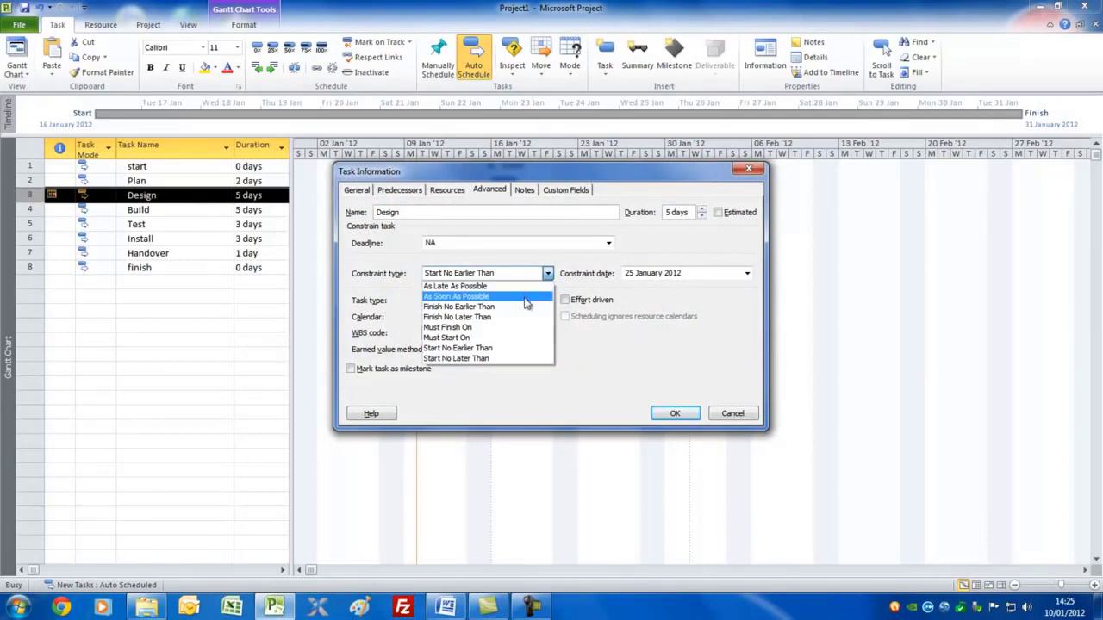
pyautogui.click(523, 297)
pyautogui.click(671, 414)
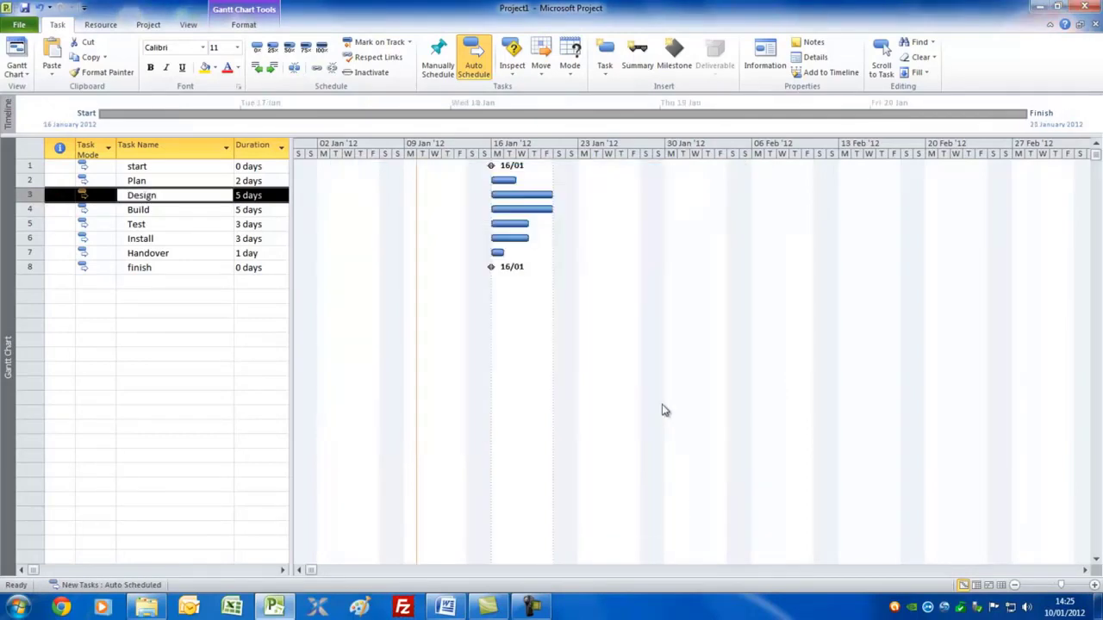
pyautogui.moveTo(501, 179)
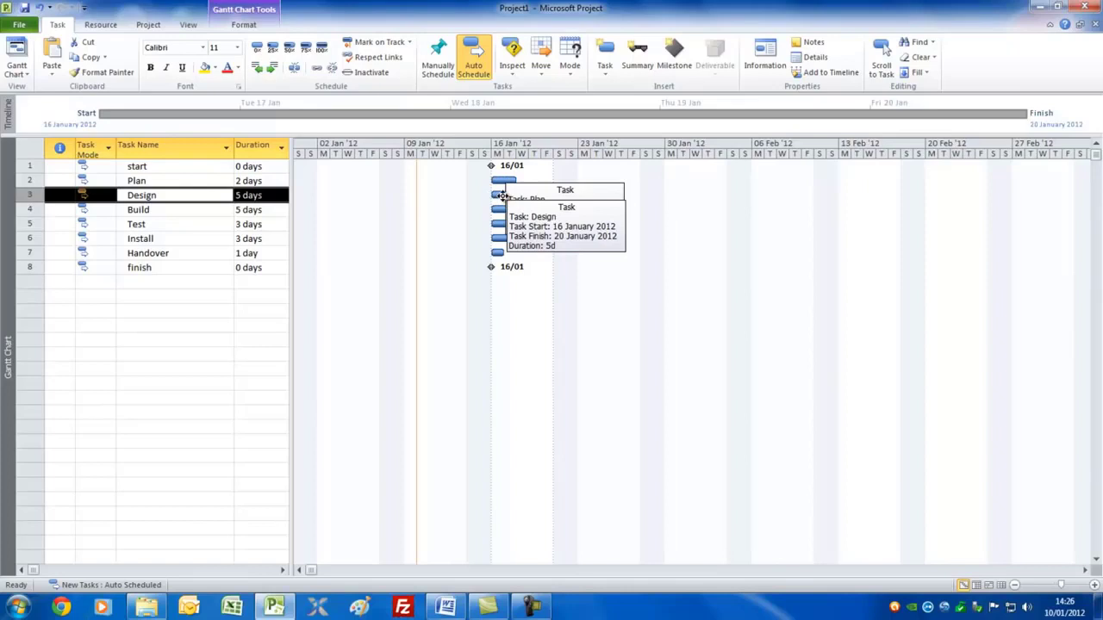
pyautogui.click(59, 194)
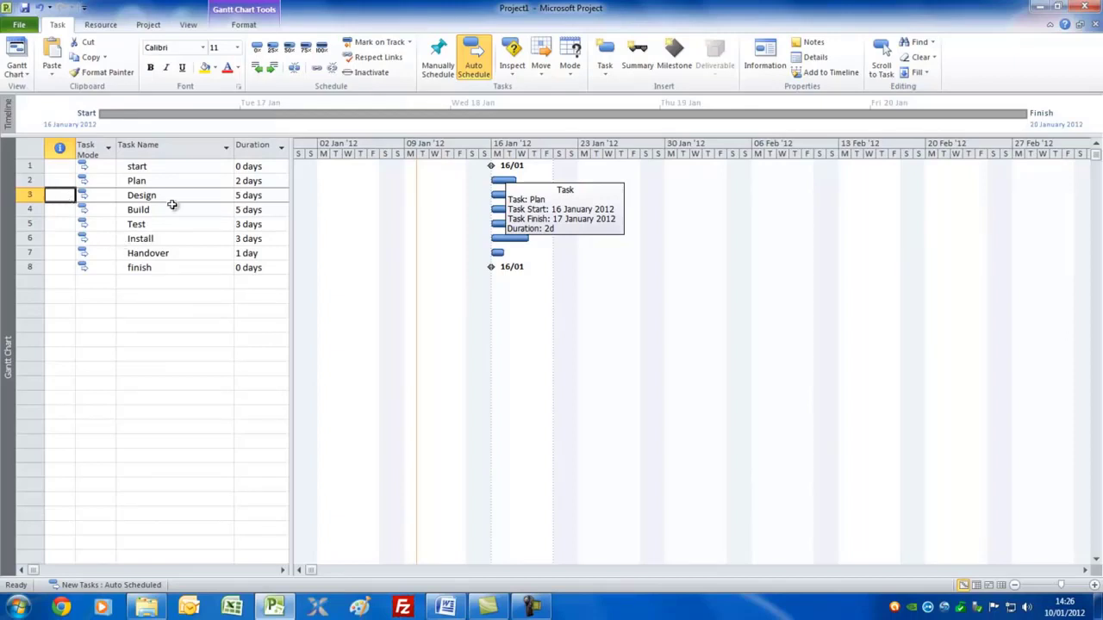
pyautogui.click(176, 169)
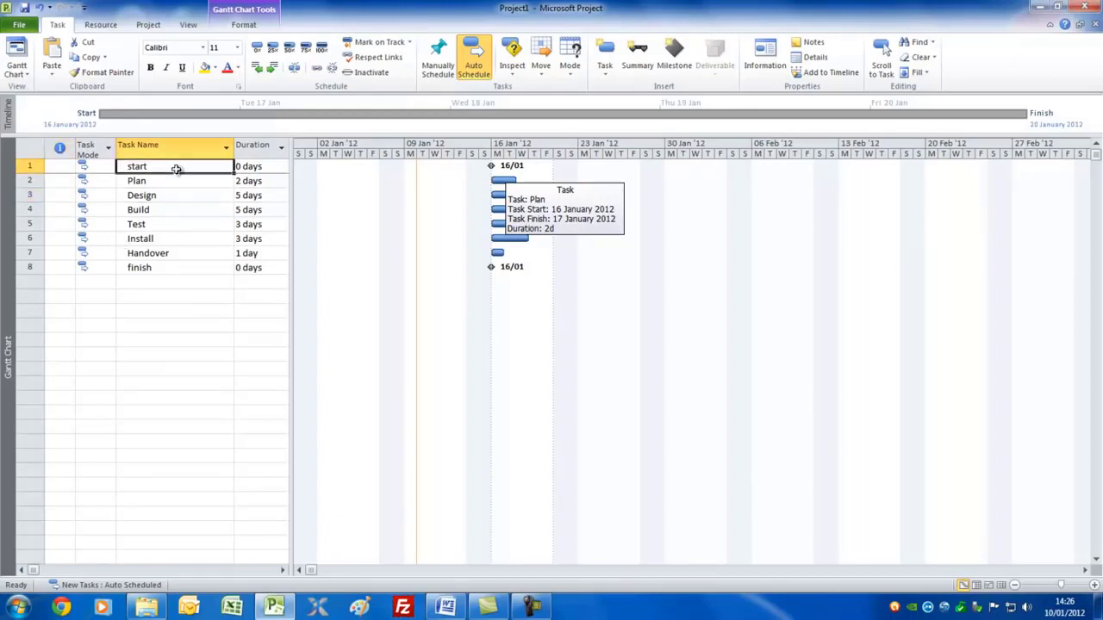
# Step: Group start and Plan under a summary task named Definition
pyautogui.moveTo(176, 170); pyautogui.dragTo(176, 179)
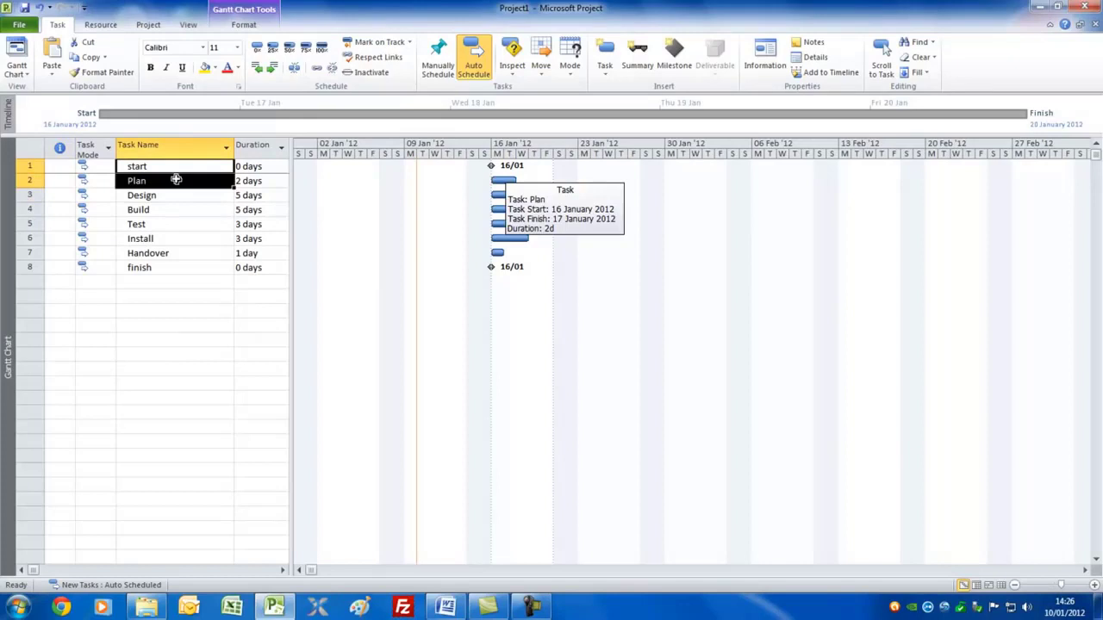
pyautogui.click(639, 59)
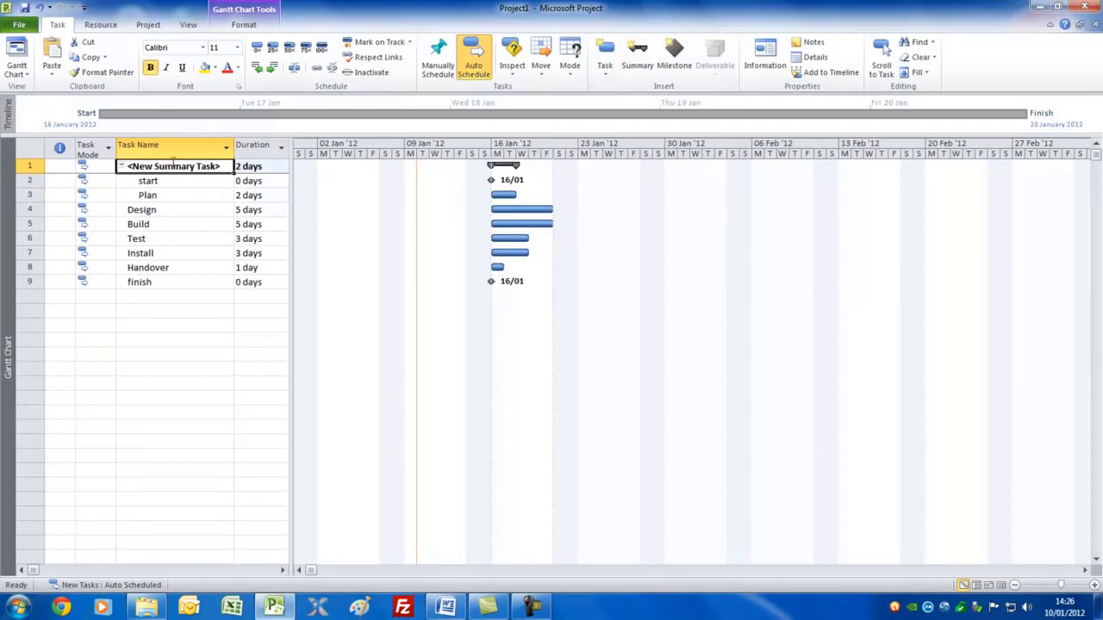
pyautogui.write('Defini')
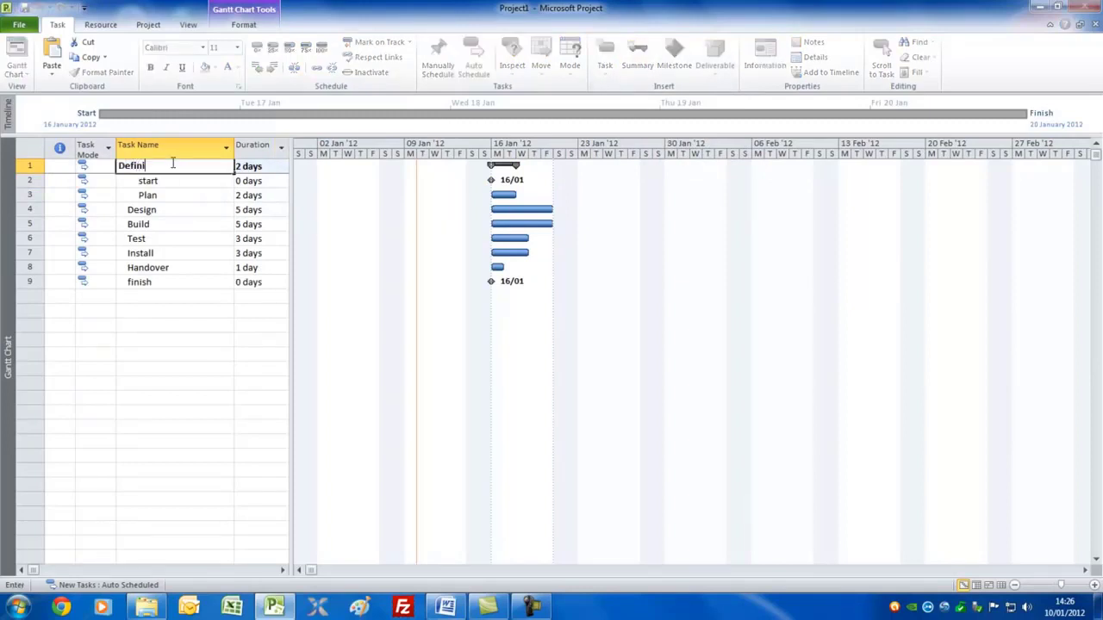
pyautogui.write('tion')
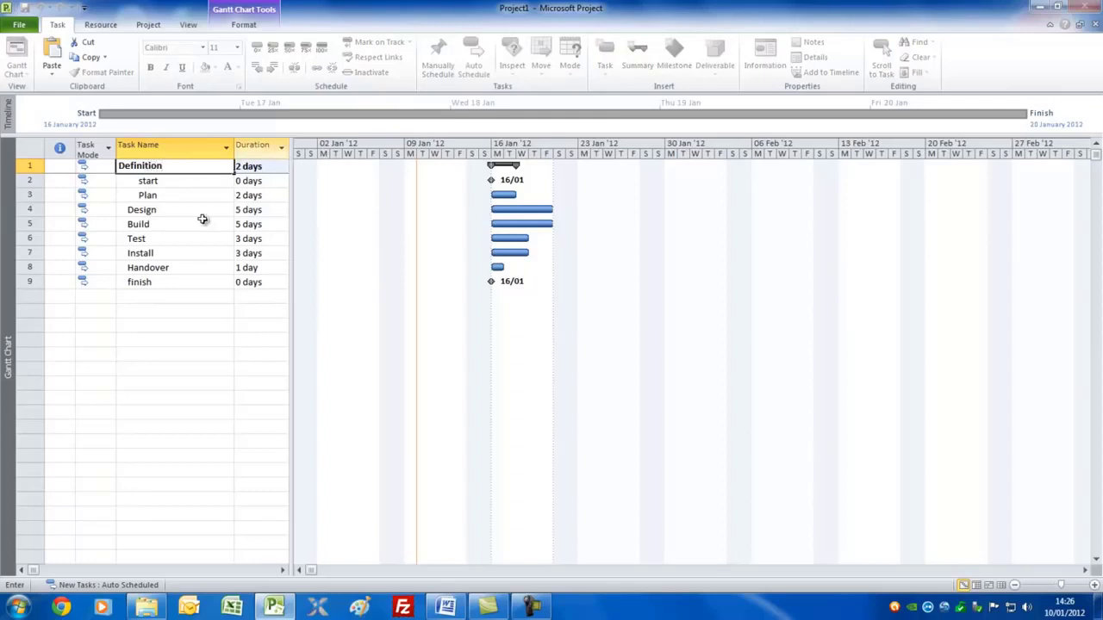
pyautogui.click(161, 210)
# Step: Group Design, Build and Test under a summary task named Execution
pyautogui.moveTo(161, 210); pyautogui.dragTo(161, 233)
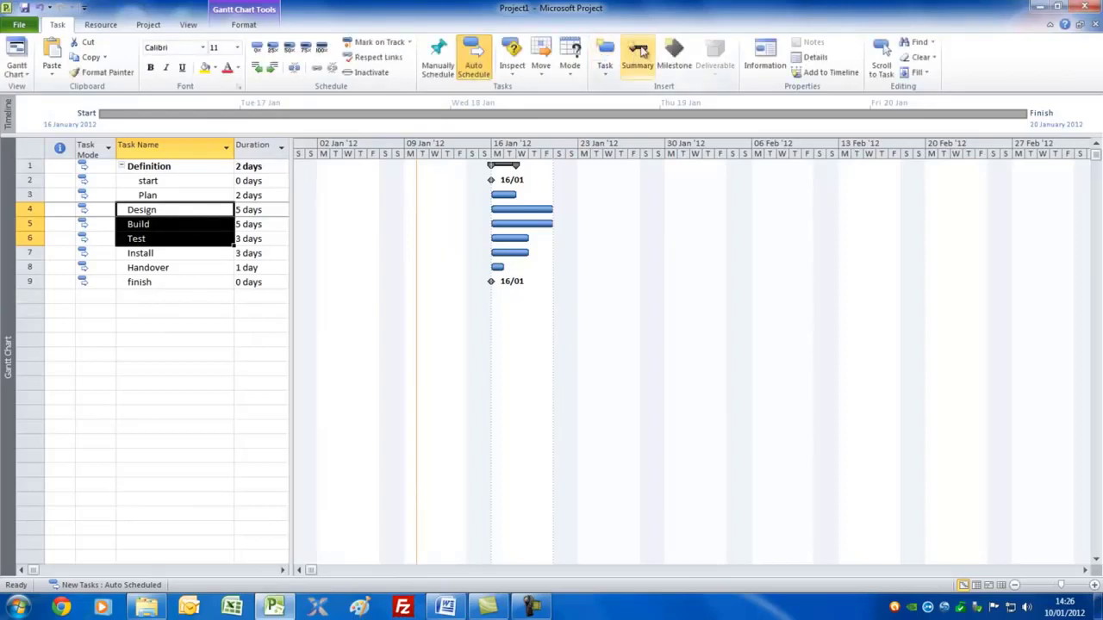
pyautogui.click(638, 58)
pyautogui.write('Execution')
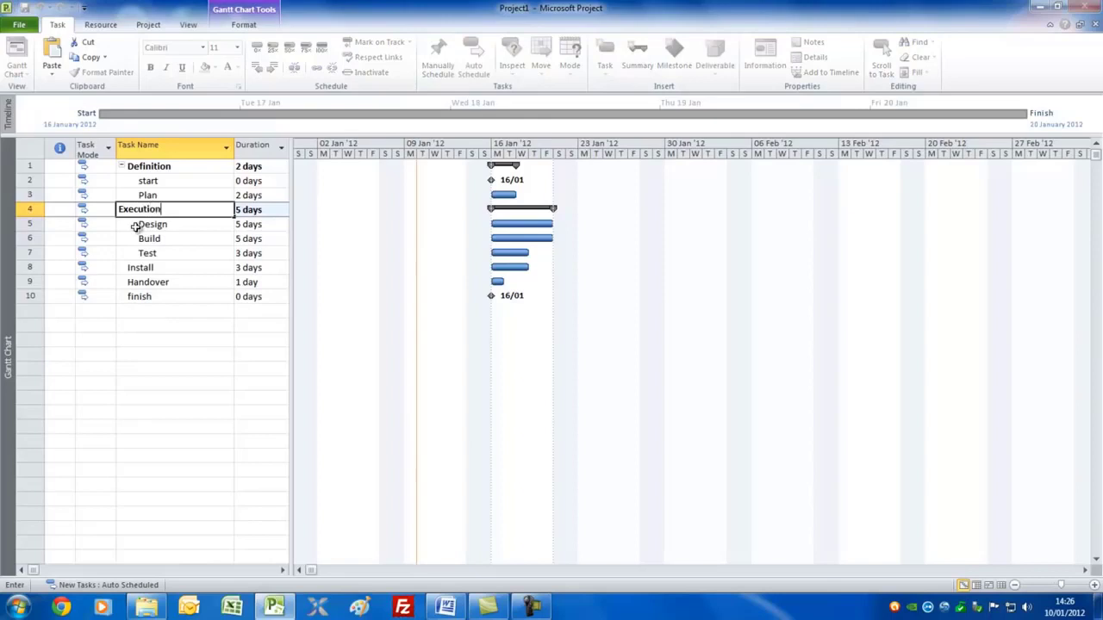
# Step: Group Install through finish under a summary task named Acceptance
pyautogui.click(173, 269)
pyautogui.hotkey('alt', 'h')
pyautogui.press('u')
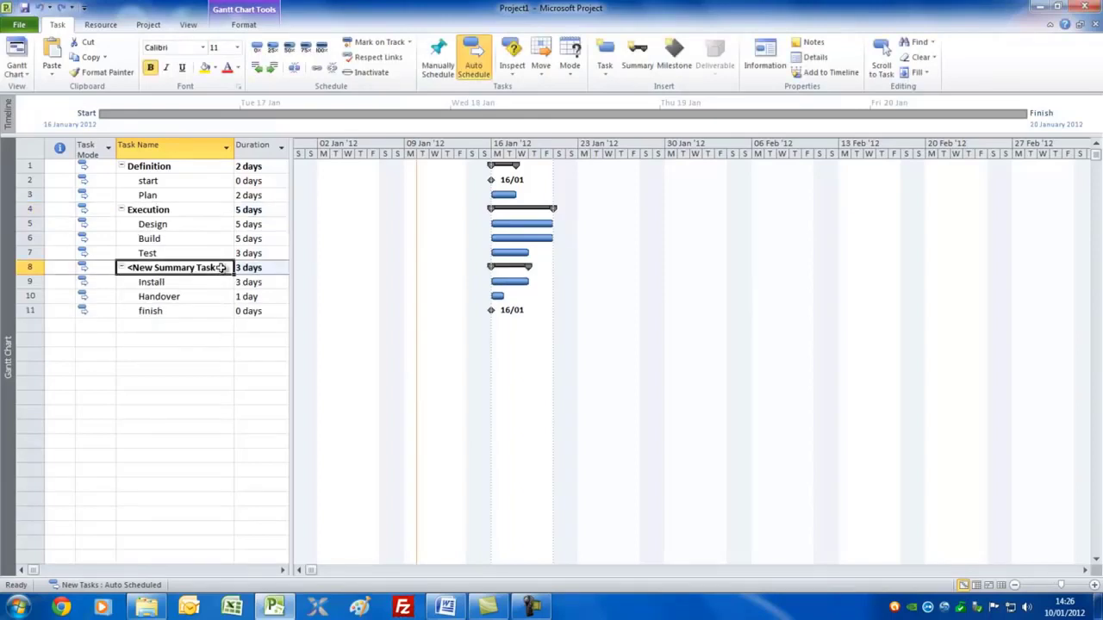
pyautogui.write('Acceptance')
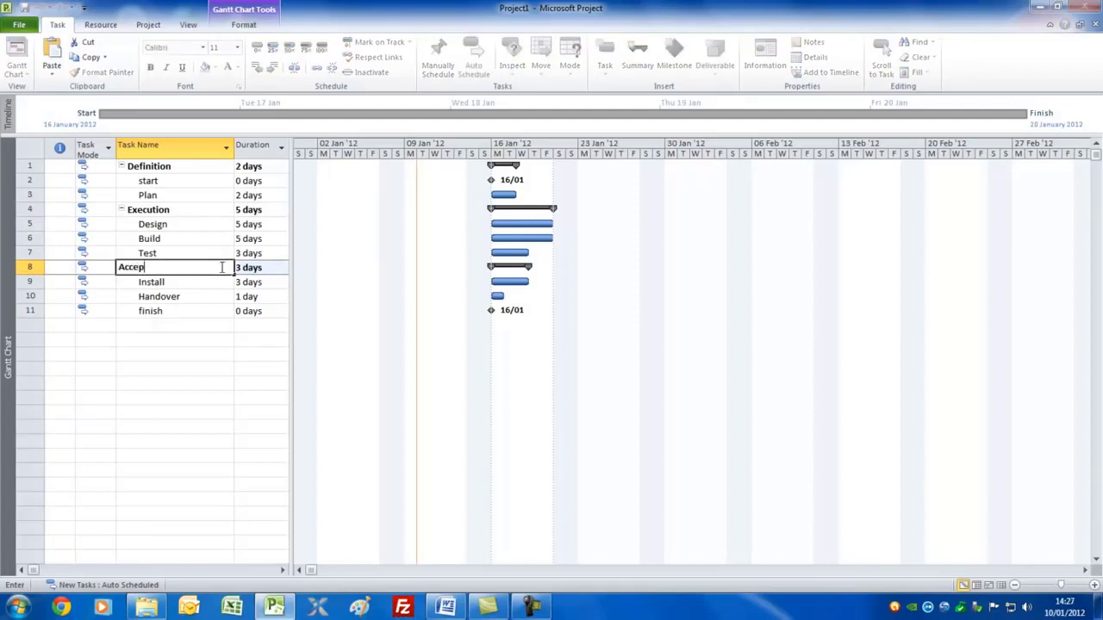
pyautogui.click(217, 285)
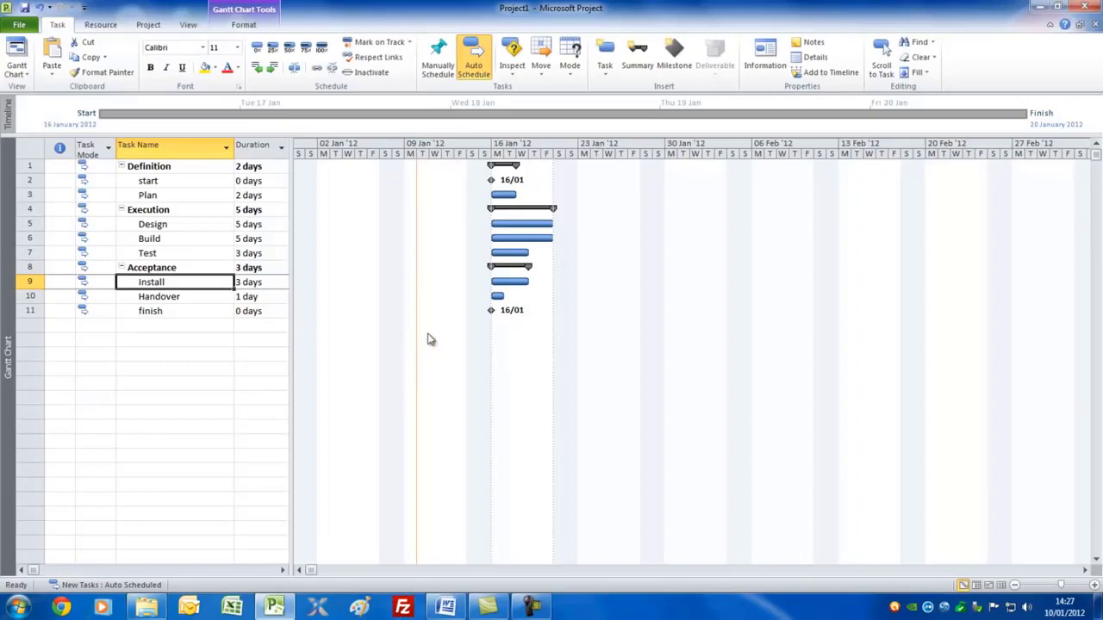
# Step: Link Plan, Design, Build, Test, Install and Handover finish-to-start in sequence
pyautogui.moveTo(505, 196); pyautogui.dragTo(524, 224)
pyautogui.moveTo(602, 233); pyautogui.dragTo(526, 256)
pyautogui.moveTo(721, 251); pyautogui.dragTo(498, 281)
pyautogui.moveTo(770, 281); pyautogui.dragTo(502, 297)
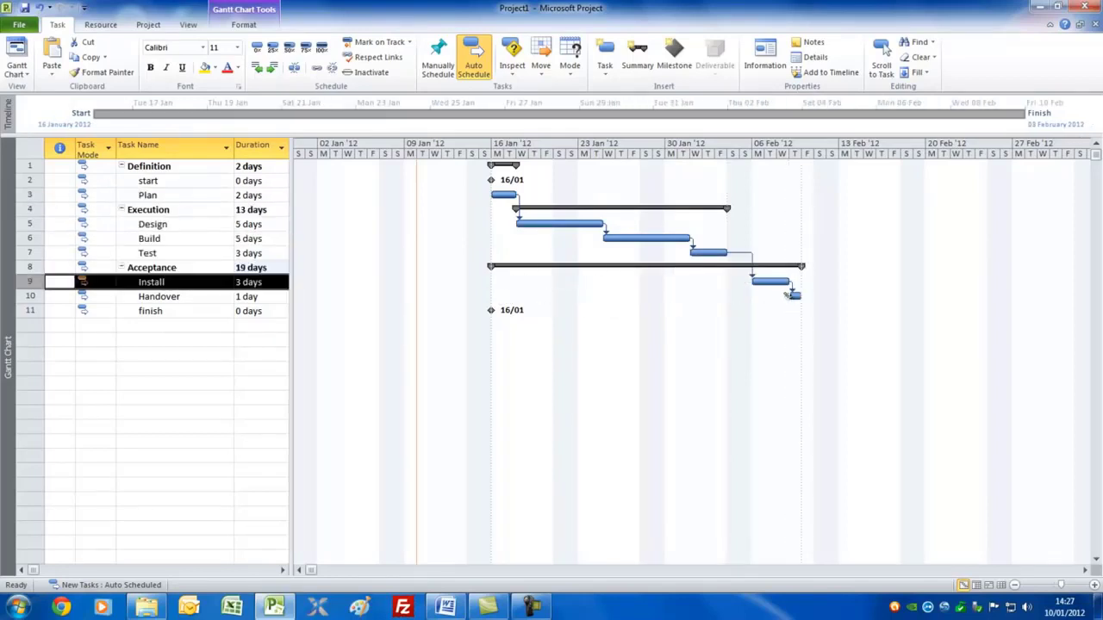
pyautogui.moveTo(793, 295); pyautogui.dragTo(495, 310)
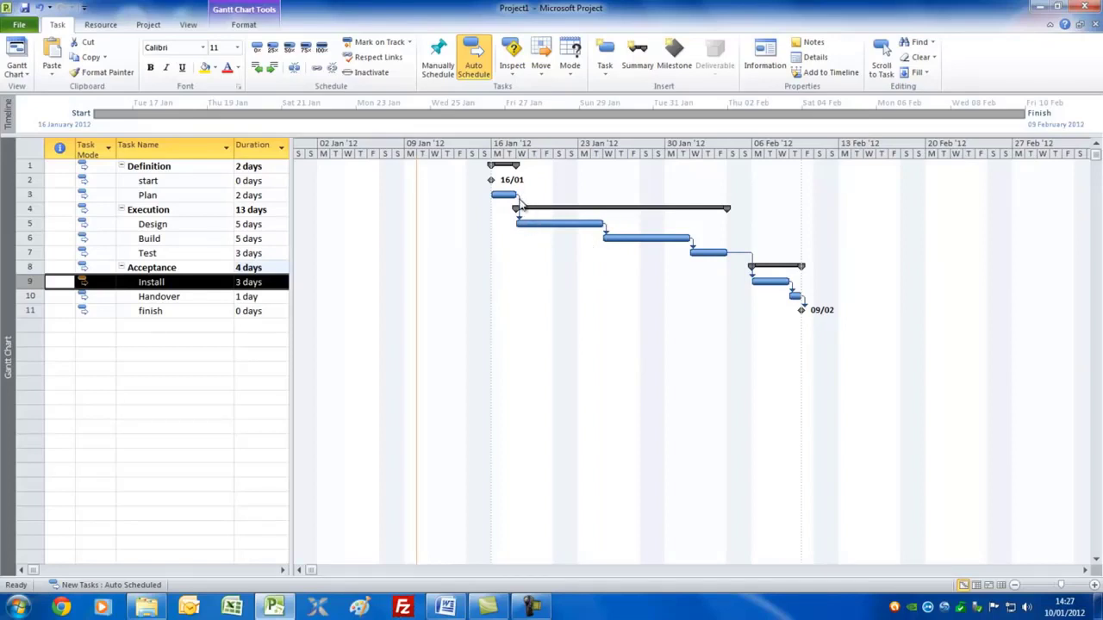
# Step: Inspect the Plan-to-Design link and leave it as Finish-to-Start
pyautogui.moveTo(520, 205)
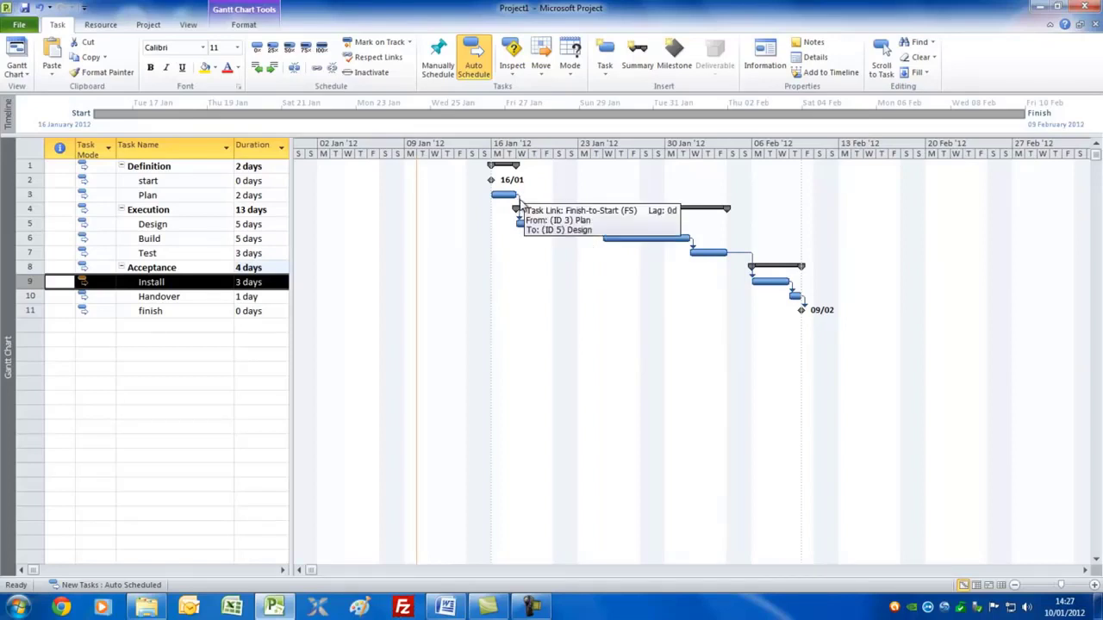
pyautogui.doubleClick(520, 205)
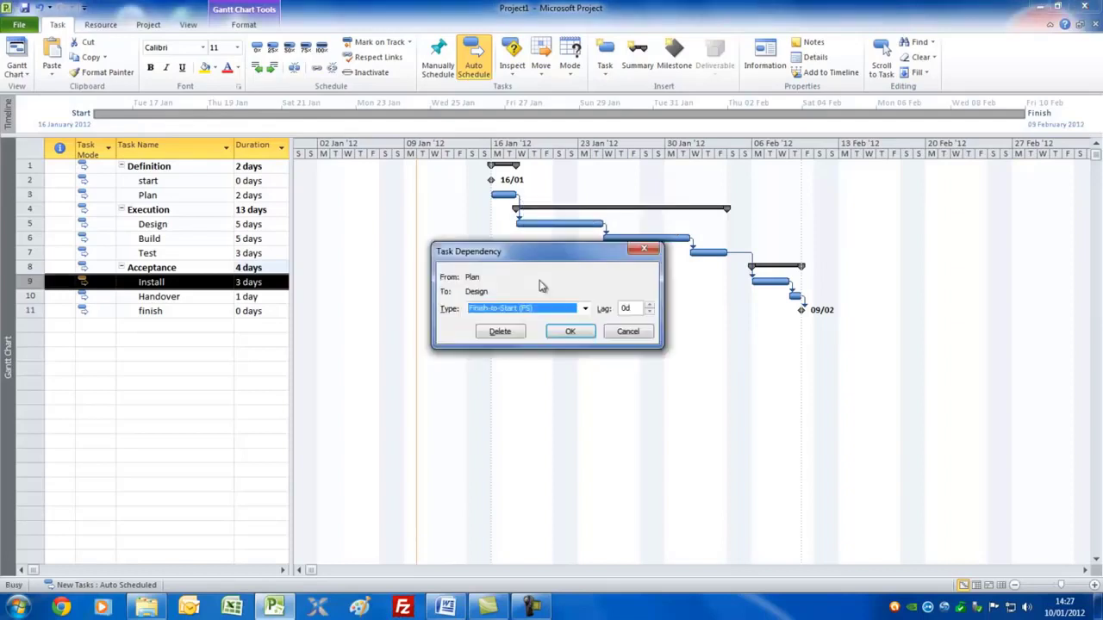
pyautogui.click(585, 308)
pyautogui.press('Down')
pyautogui.press('Down')
pyautogui.press('Down')
pyautogui.press('Down')
pyautogui.press('Up')
pyautogui.press('Up')
pyautogui.press('Up')
pyautogui.press('Up')
pyautogui.press('Return')
pyautogui.press('Return')
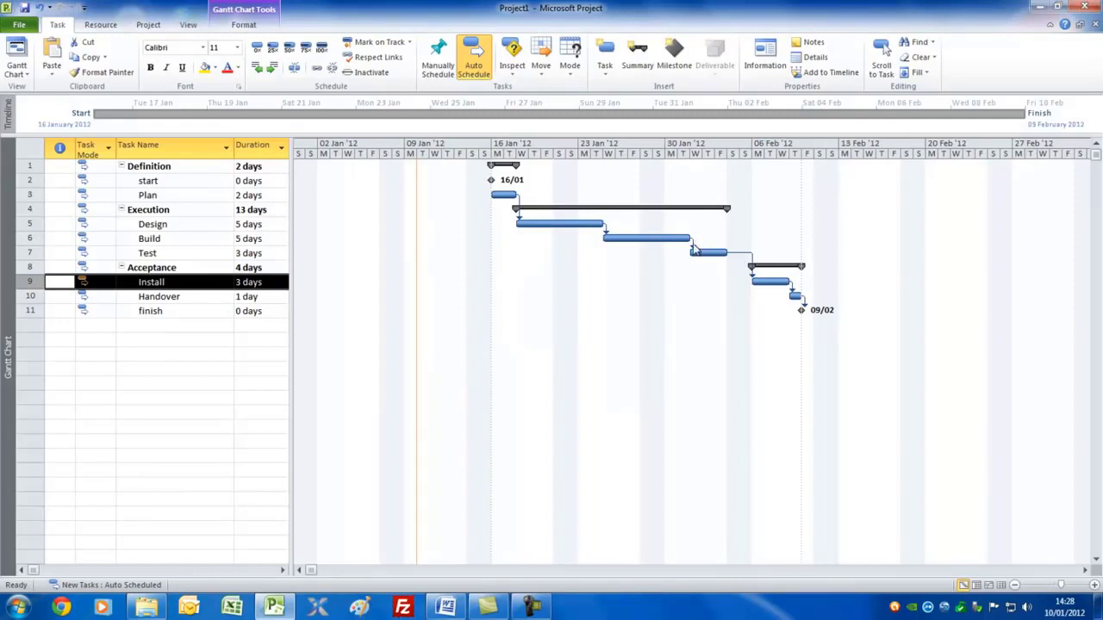
# Step: Give the Build-to-Test link a -2 day lag so Test overlaps Build
pyautogui.doubleClick(692, 245)
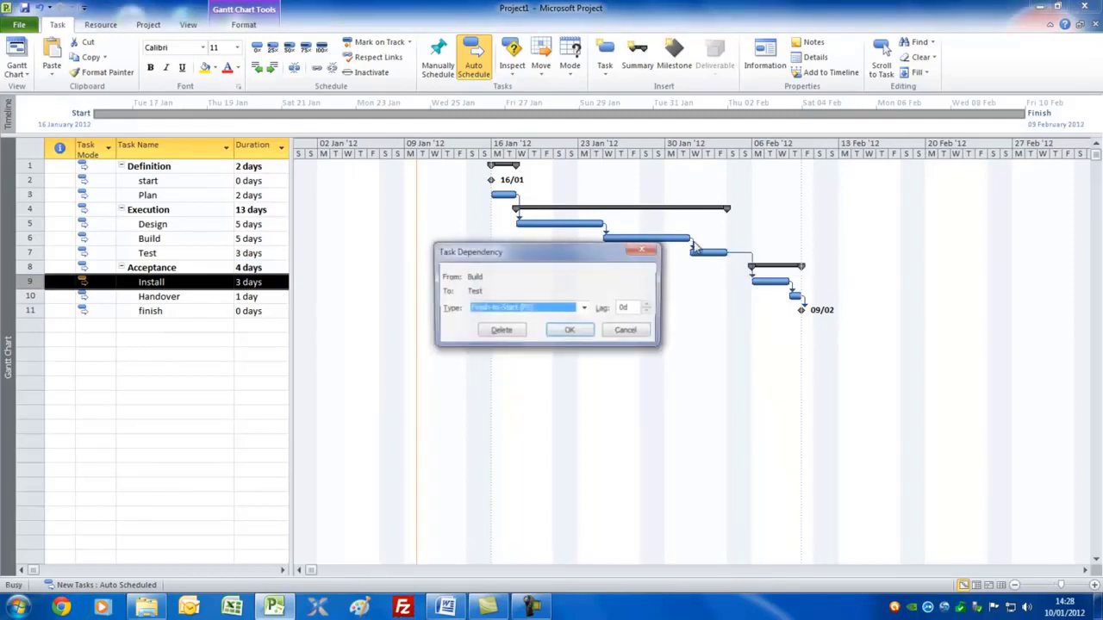
pyautogui.click(649, 313)
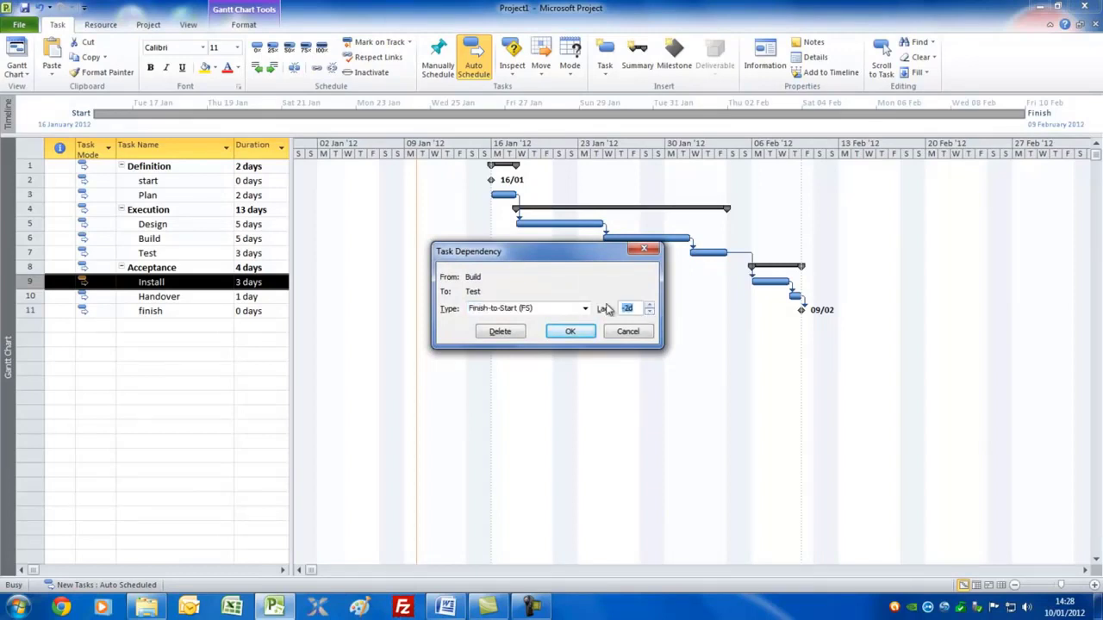
pyautogui.click(569, 333)
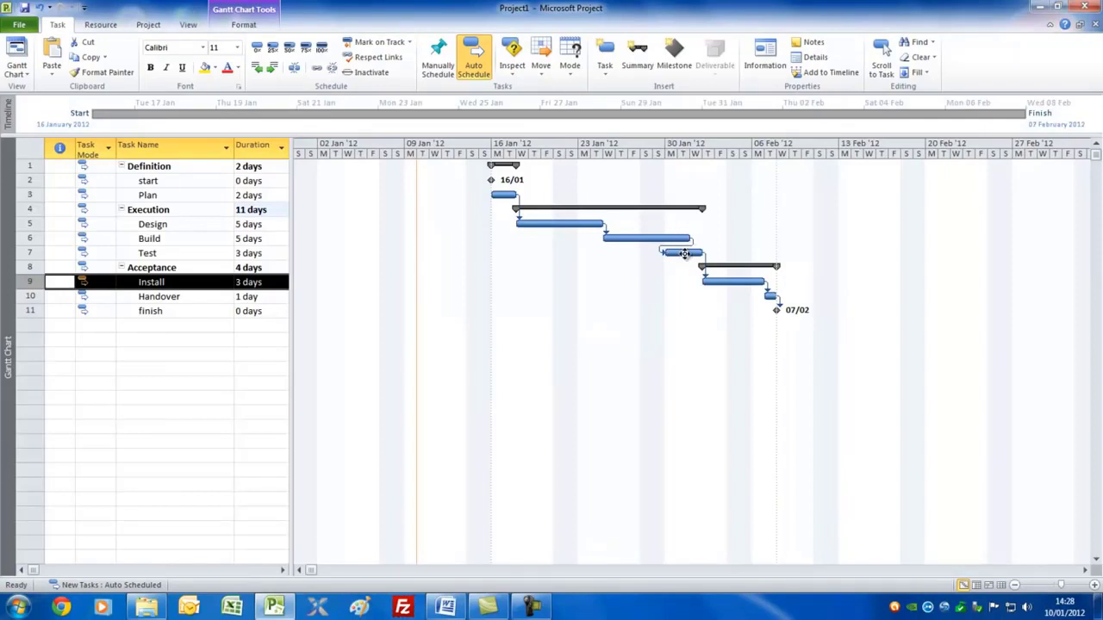
# Step: Replace the Test-to-Install link with Build-to-Install, and link Test to Handover finish-to-start
pyautogui.moveTo(705, 263)
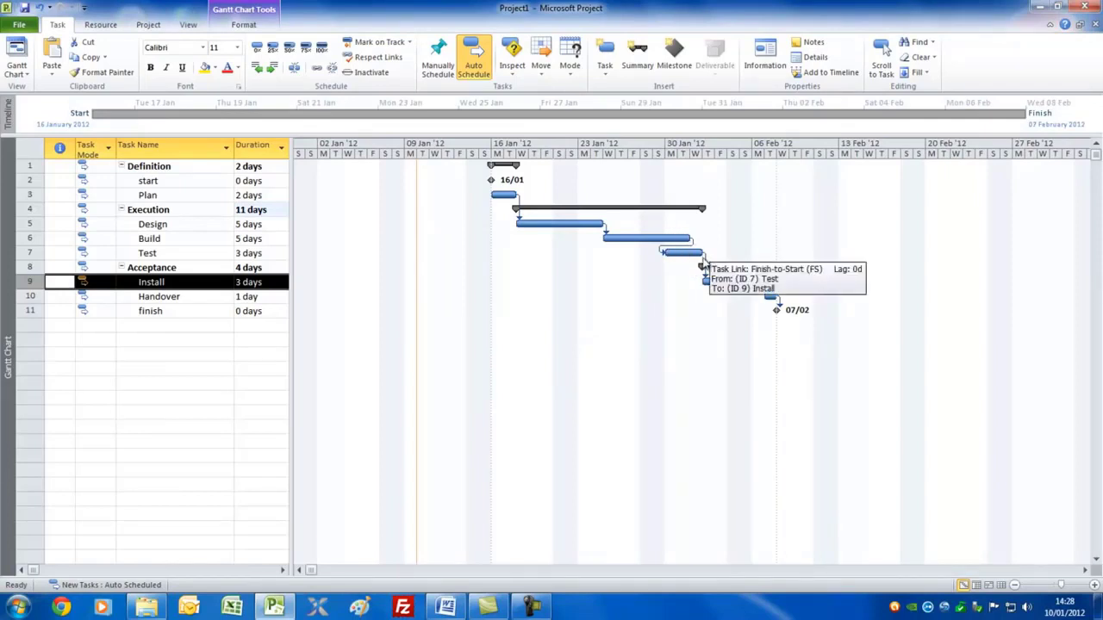
pyautogui.doubleClick(705, 261)
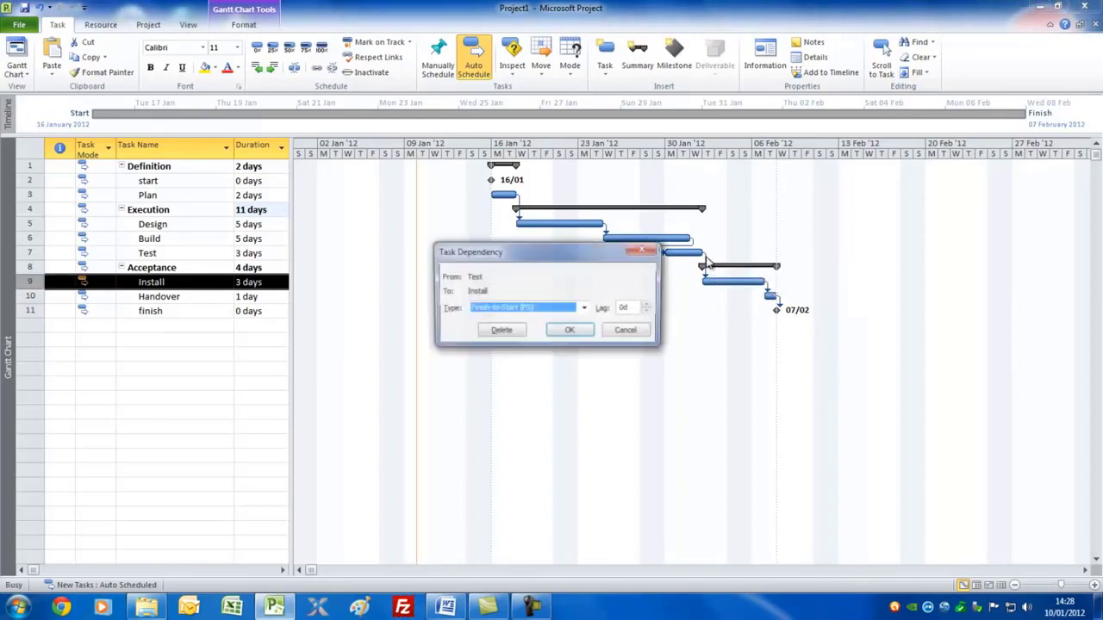
pyautogui.click(500, 332)
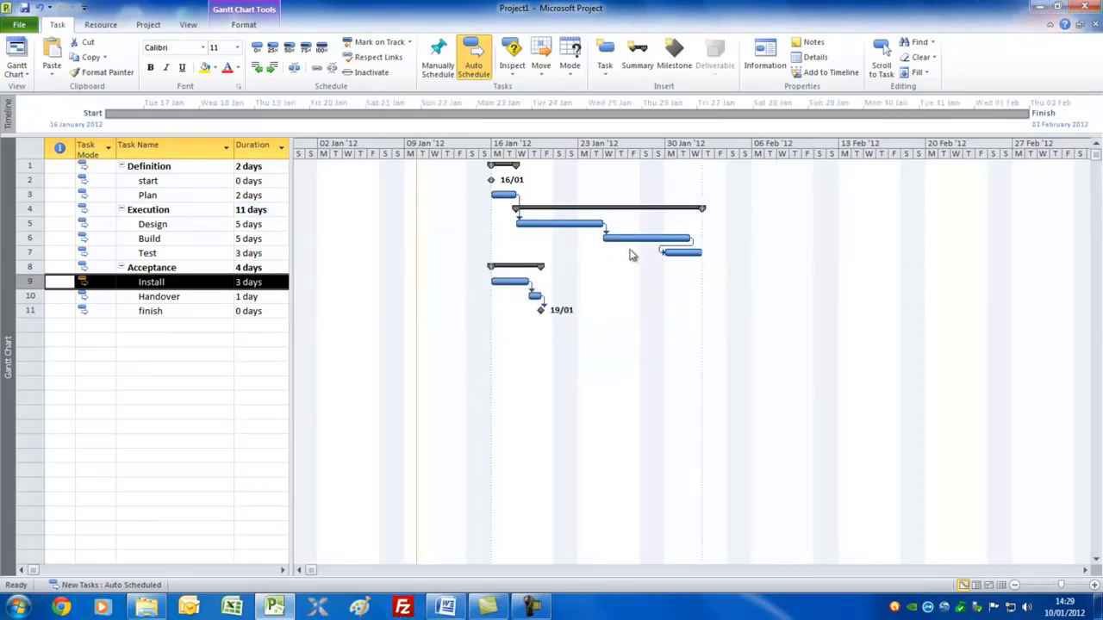
pyautogui.moveTo(665, 239); pyautogui.dragTo(520, 282)
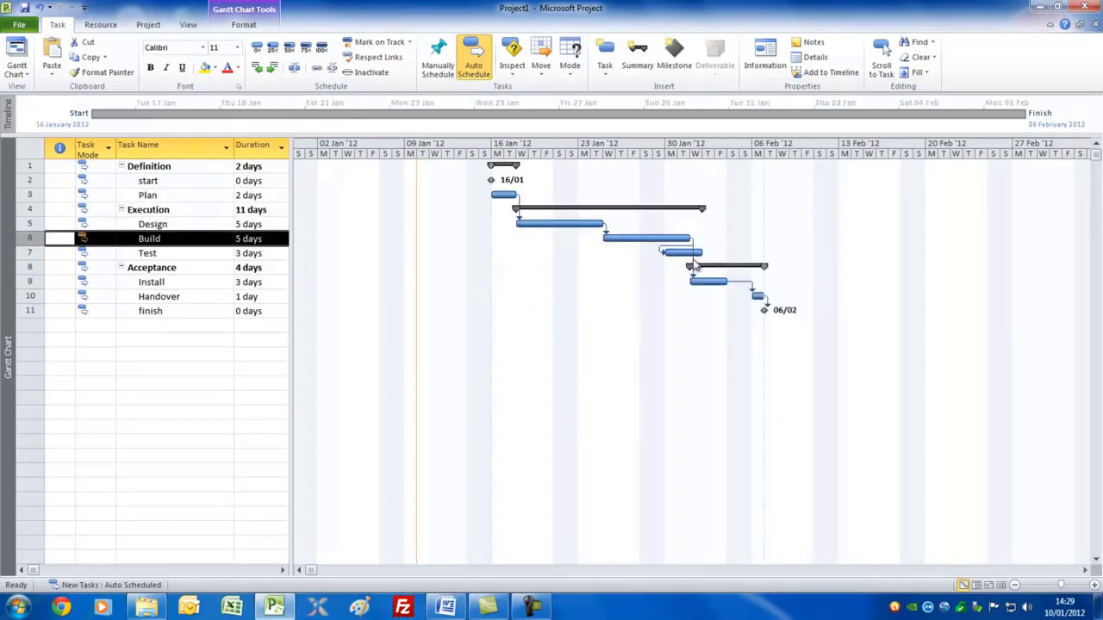
pyautogui.doubleClick(695, 267)
pyautogui.click(571, 333)
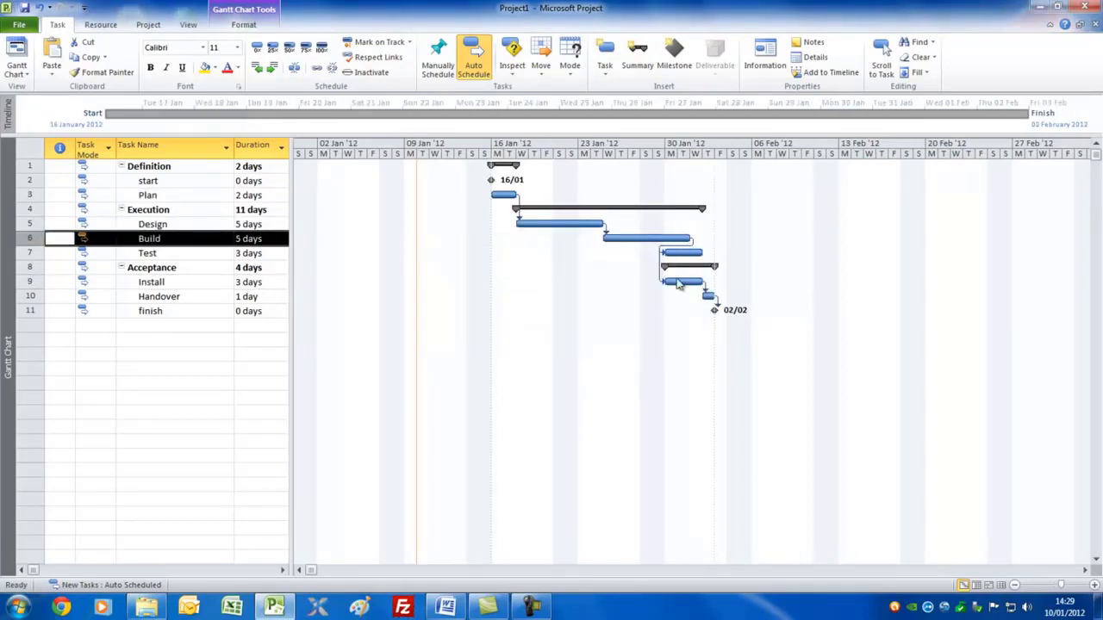
pyautogui.moveTo(688, 252); pyautogui.dragTo(708, 295)
pyautogui.click(167, 241)
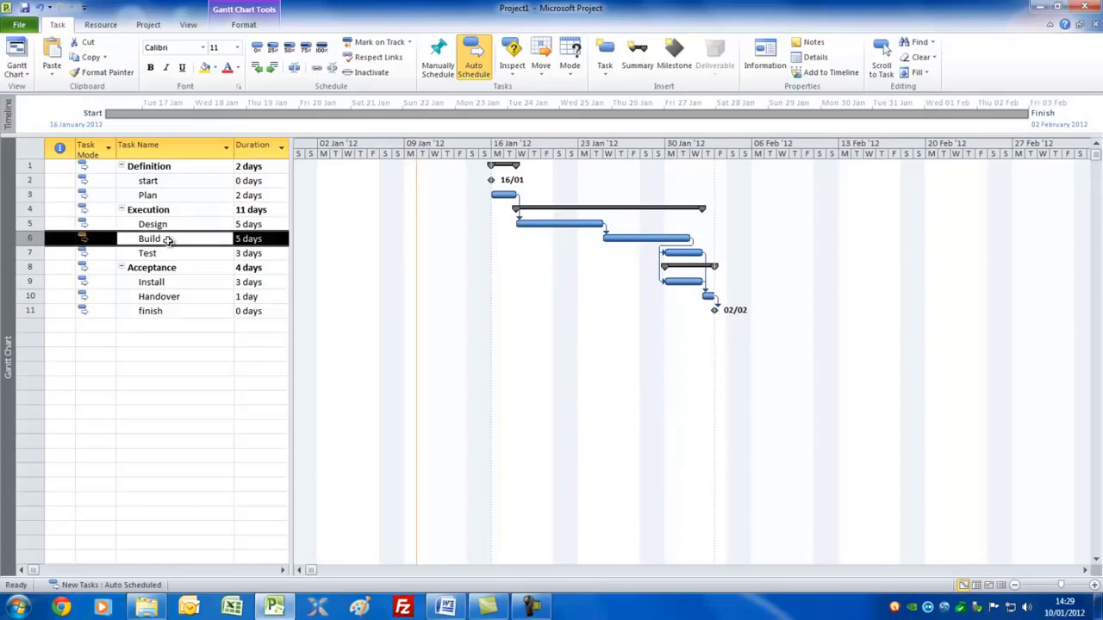
# Step: Give Build a Start No Earlier Than constraint dated 26 January 2012
pyautogui.doubleClick(168, 241)
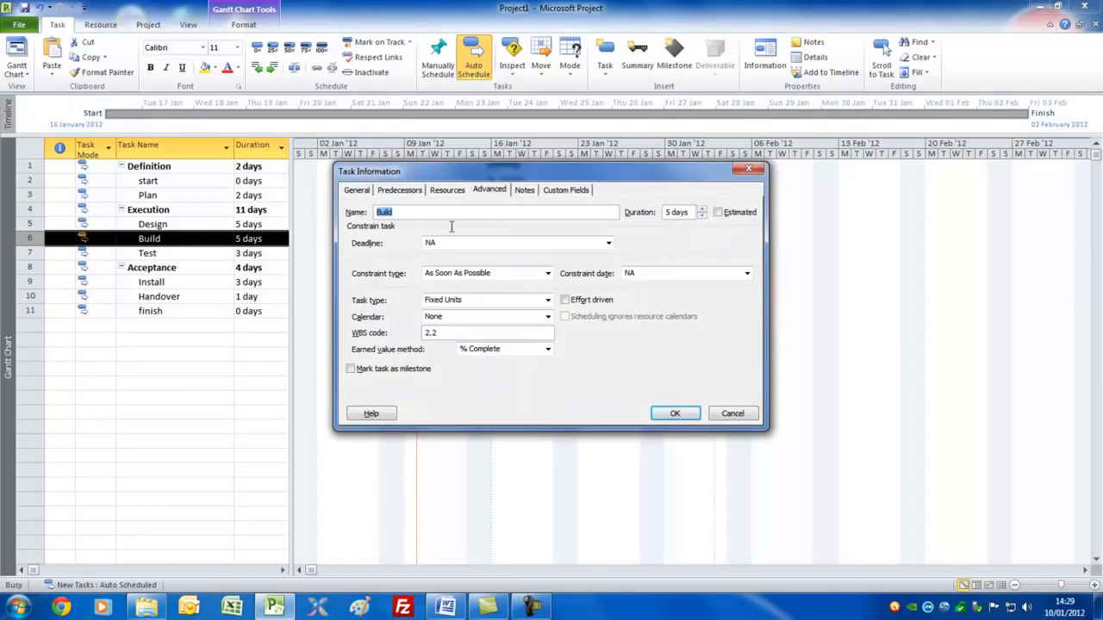
pyautogui.moveTo(501, 176); pyautogui.dragTo(517, 292)
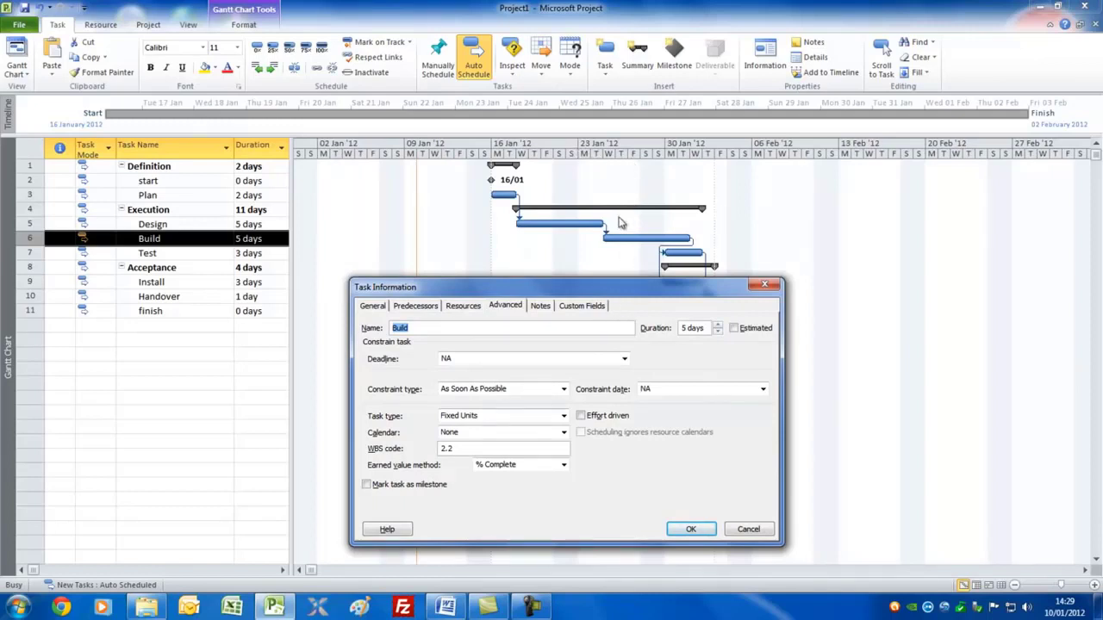
pyautogui.click(564, 390)
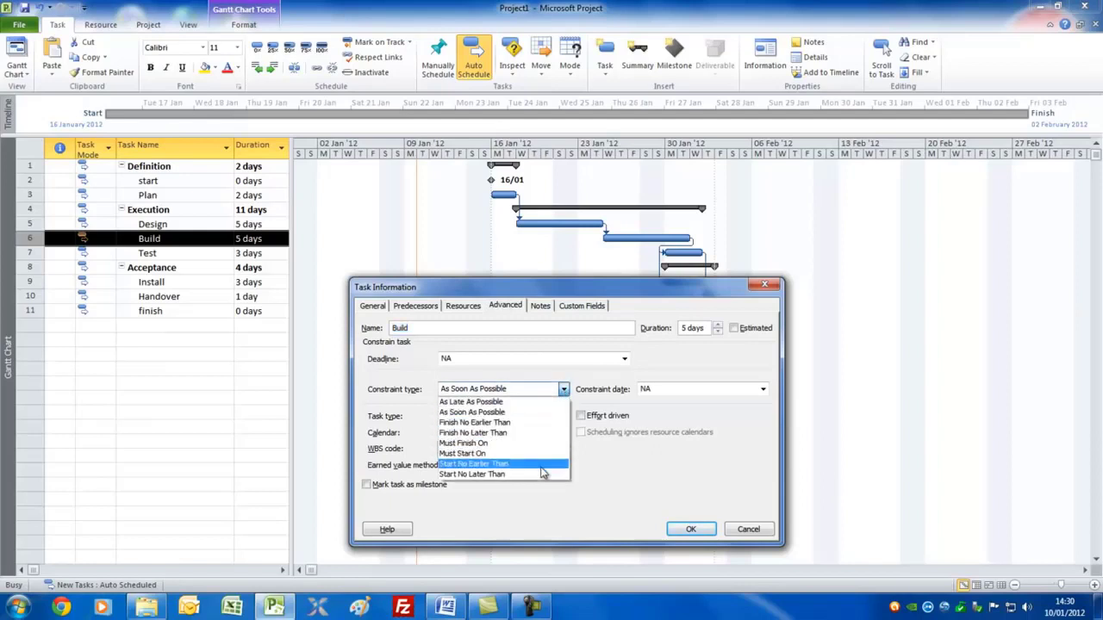
pyautogui.click(542, 465)
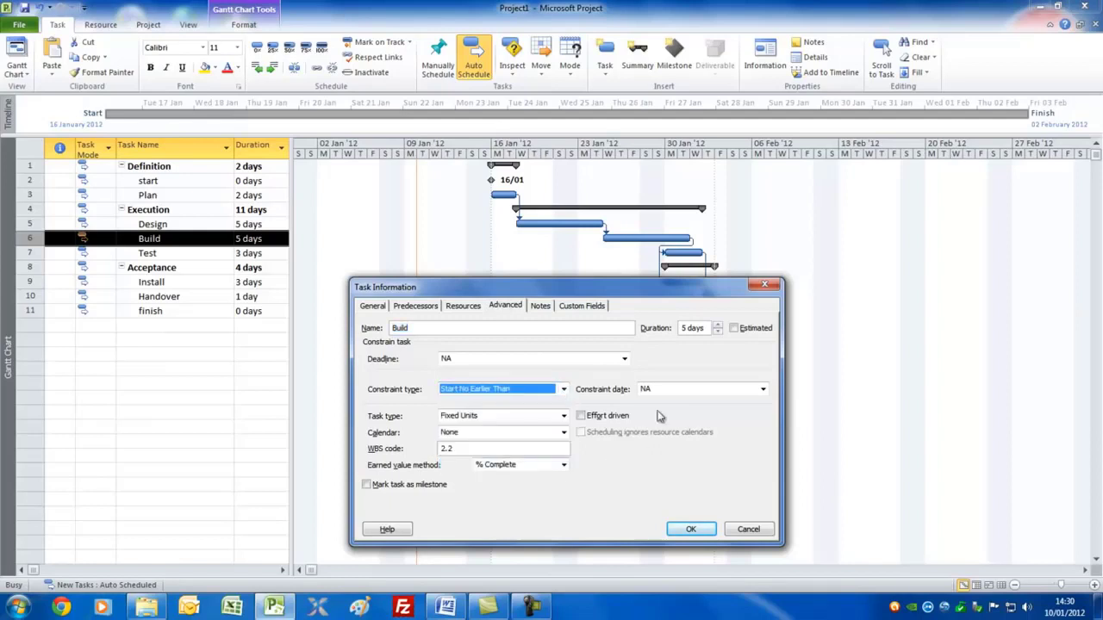
pyautogui.click(763, 391)
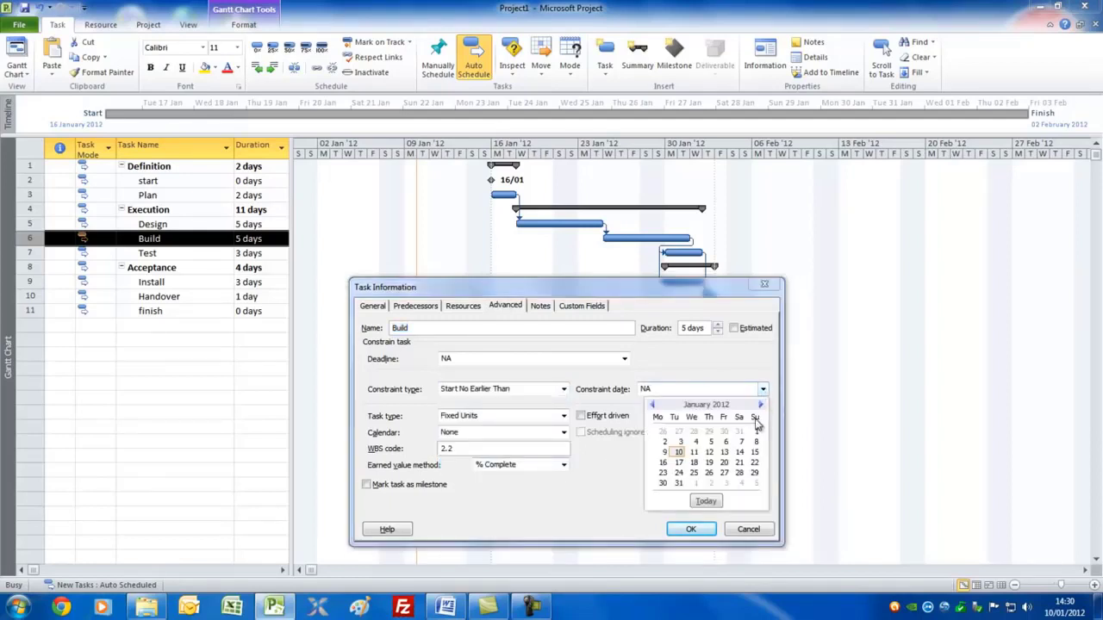
pyautogui.click(709, 473)
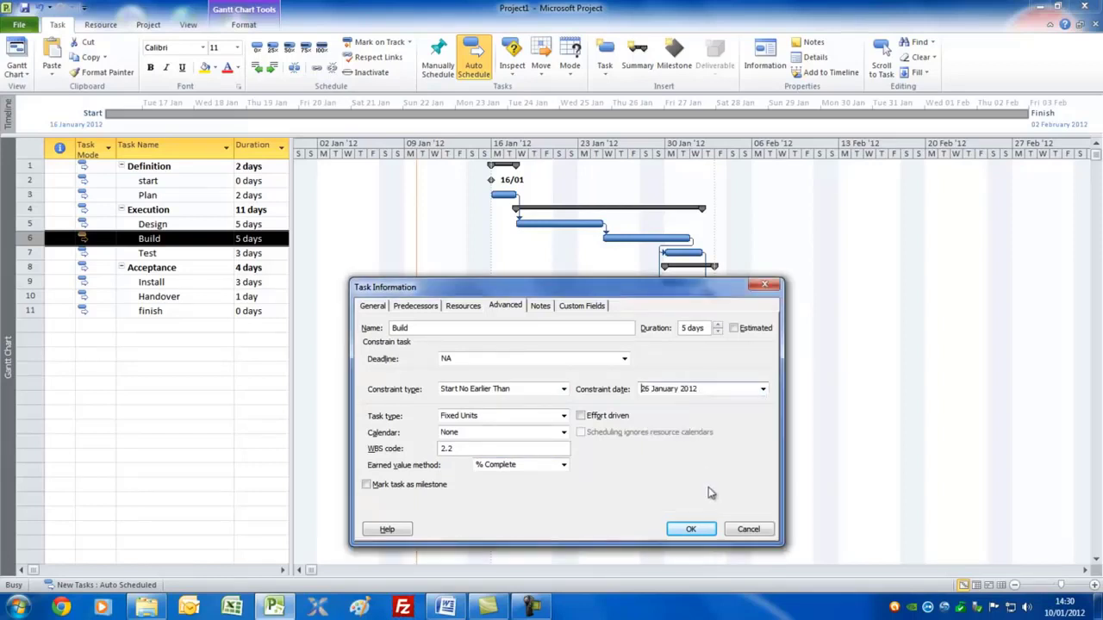
pyautogui.click(690, 530)
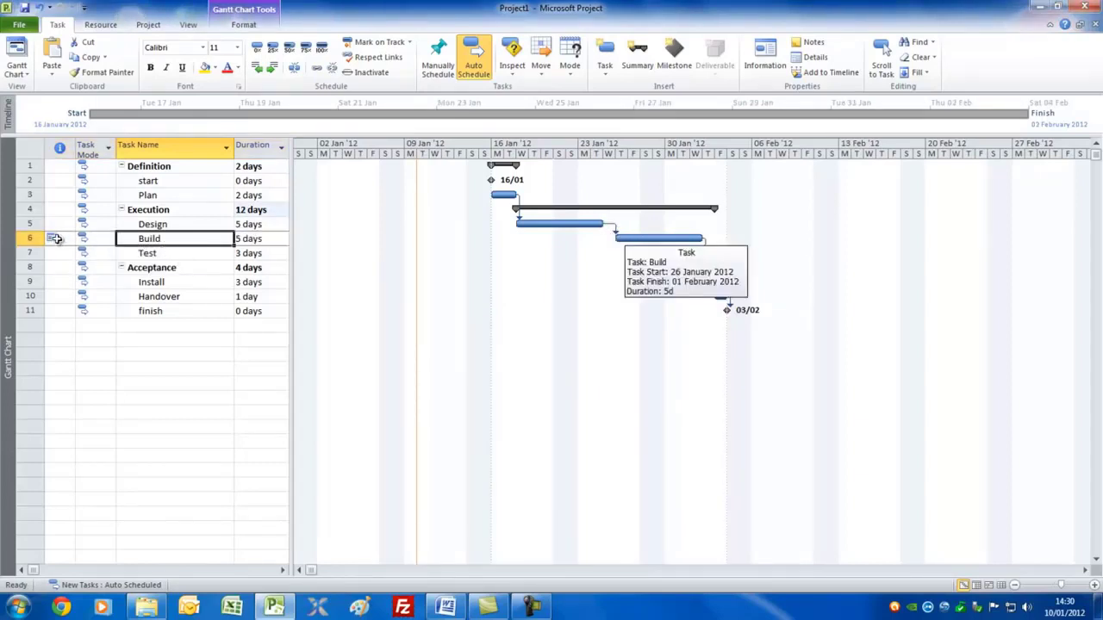
pyautogui.moveTo(53, 239)
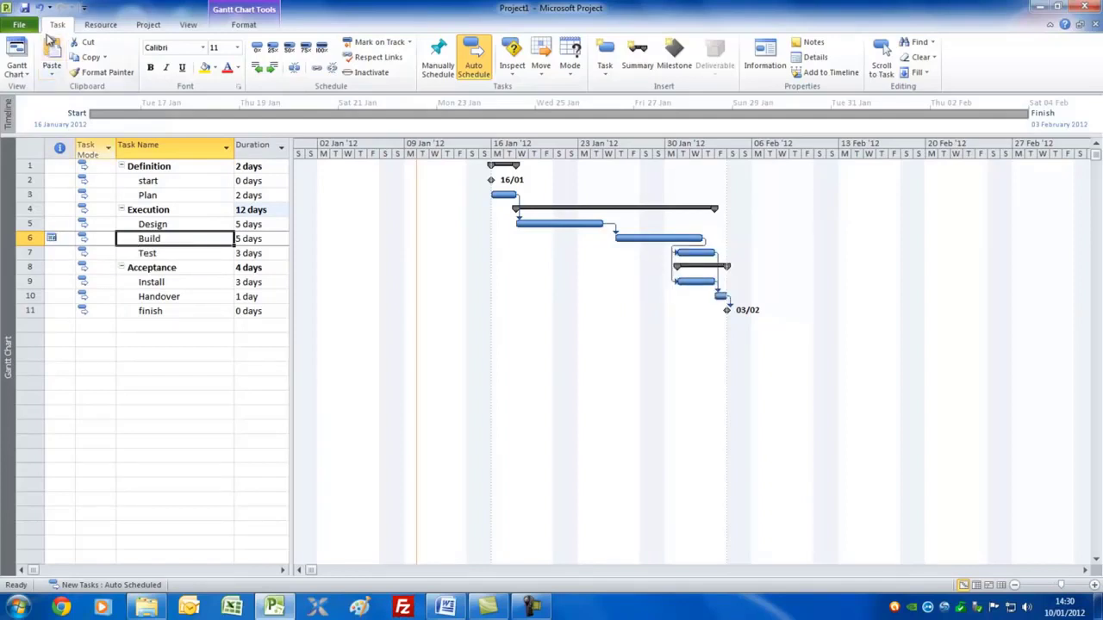
pyautogui.click(26, 74)
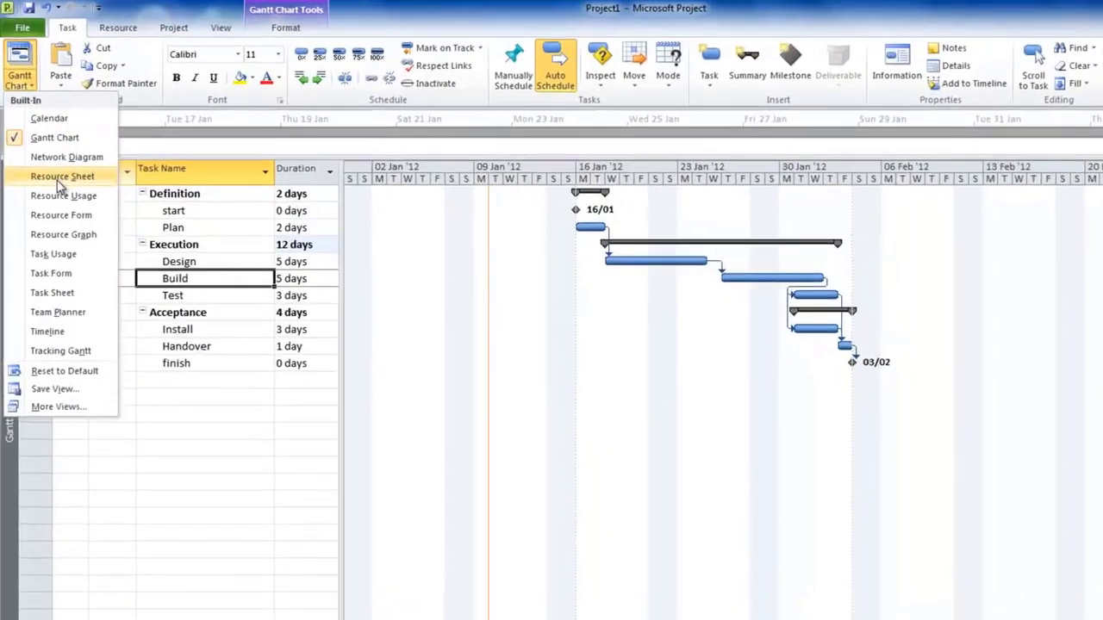
# Step: In the Resource Sheet, enter the first three staff names in the Resource Name column
pyautogui.click(48, 152)
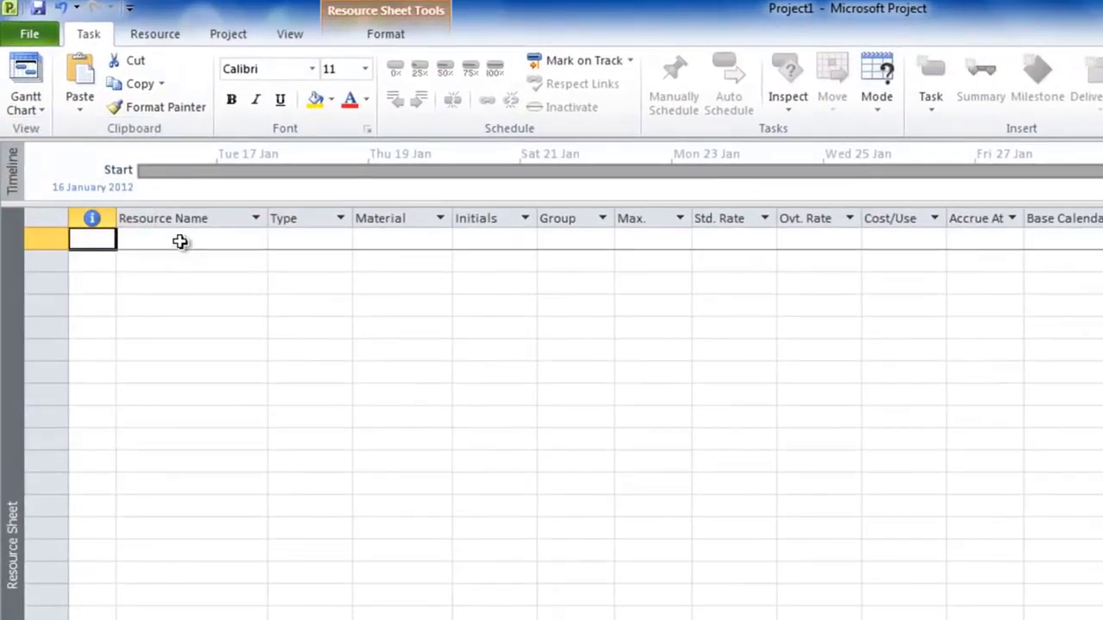
pyautogui.click(178, 240)
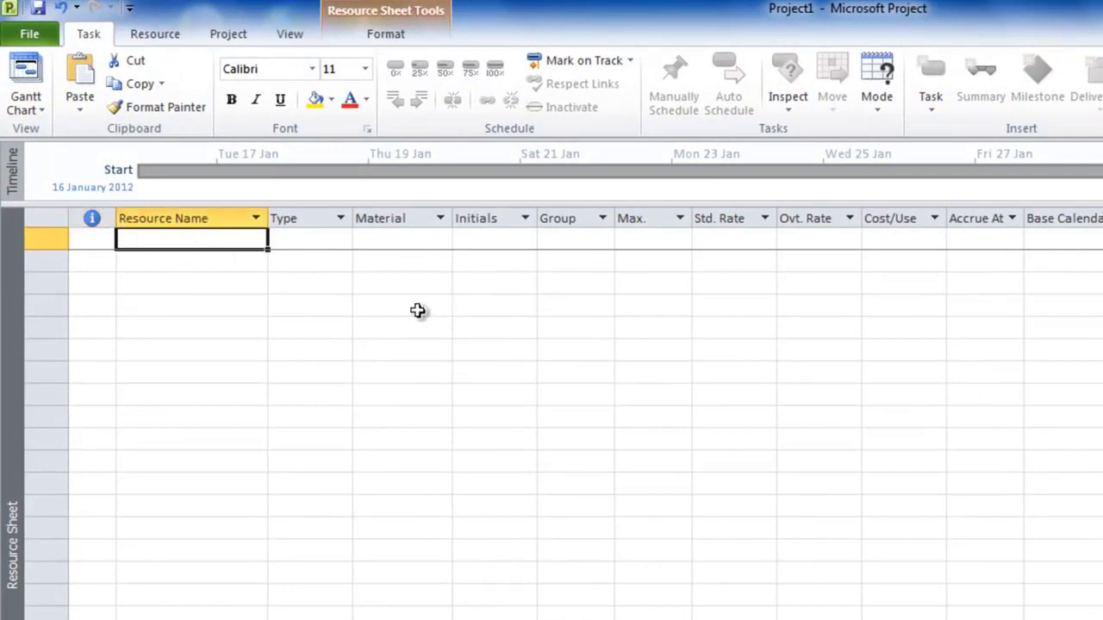
pyautogui.write('dave')
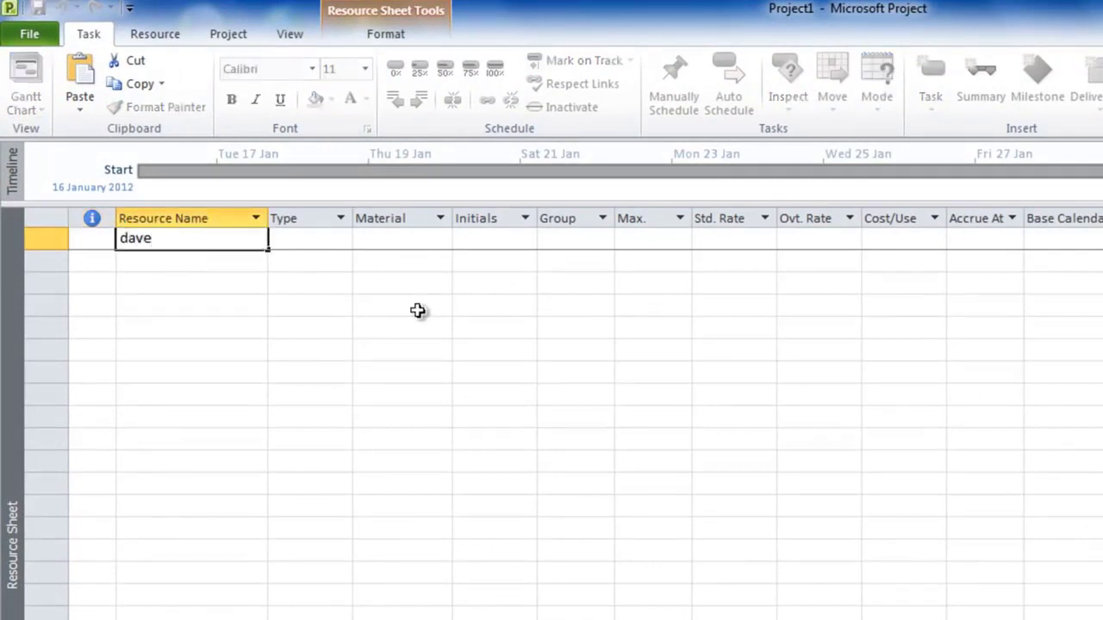
pyautogui.press('Return')
pyautogui.write('tom')
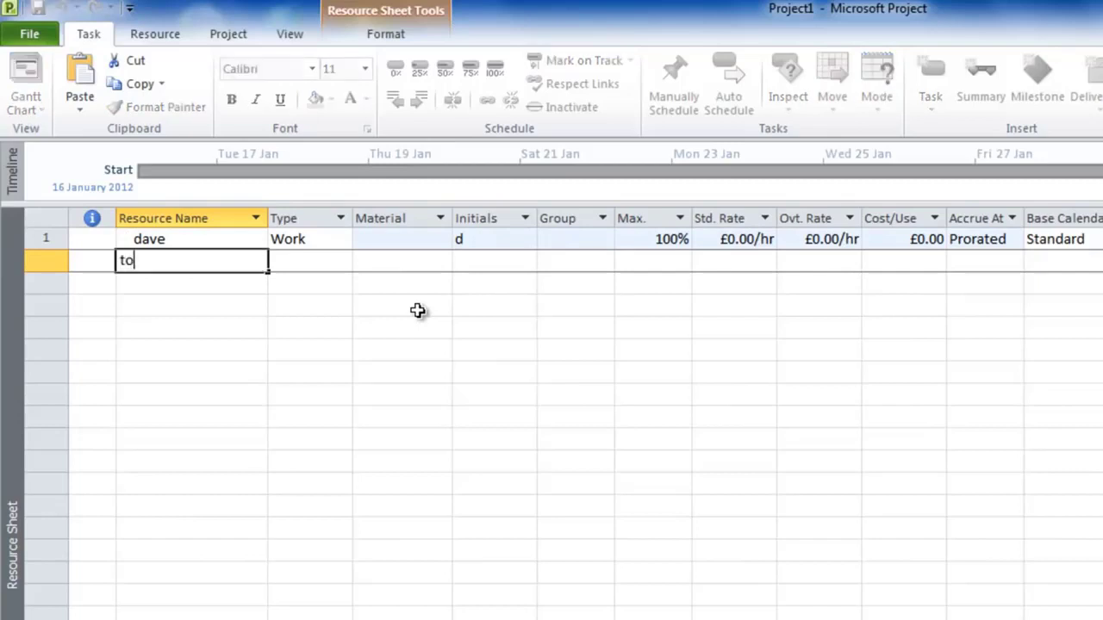
pyautogui.press('Return')
pyautogui.write('dick')
pyautogui.press('Return')
# Step: Enter the fourth staff name and add the cable resource
pyautogui.write('harry')
pyautogui.press('BackSpace')
pyautogui.press('BackSpace')
pyautogui.press('BackSpace')
pyautogui.press('BackSpace')
pyautogui.press('BackSpace')
pyautogui.press('Return')
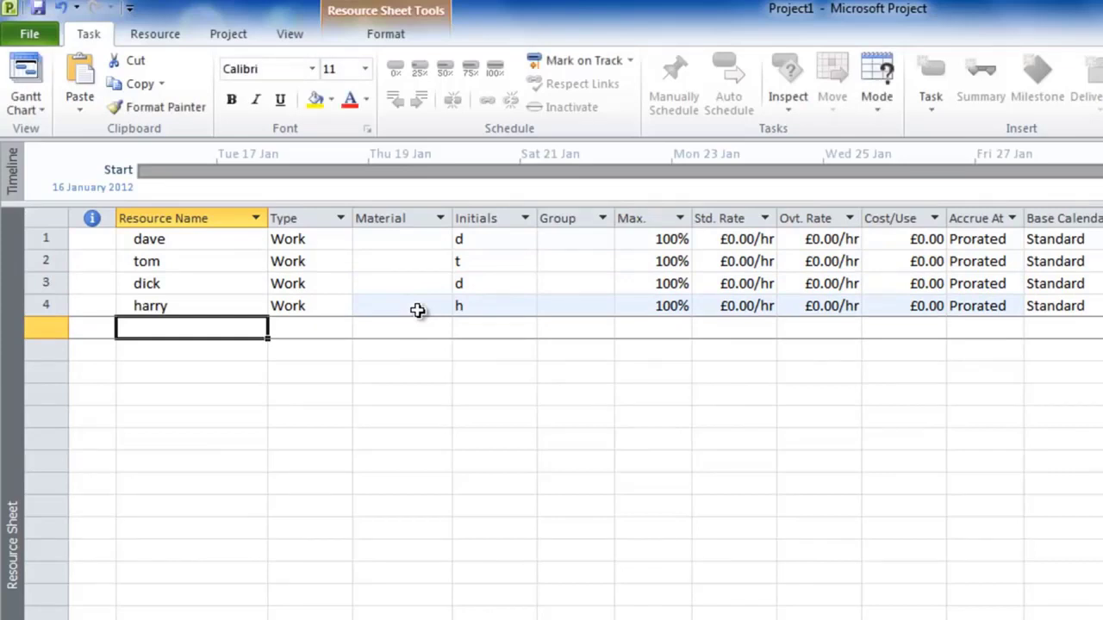
pyautogui.write('cable')
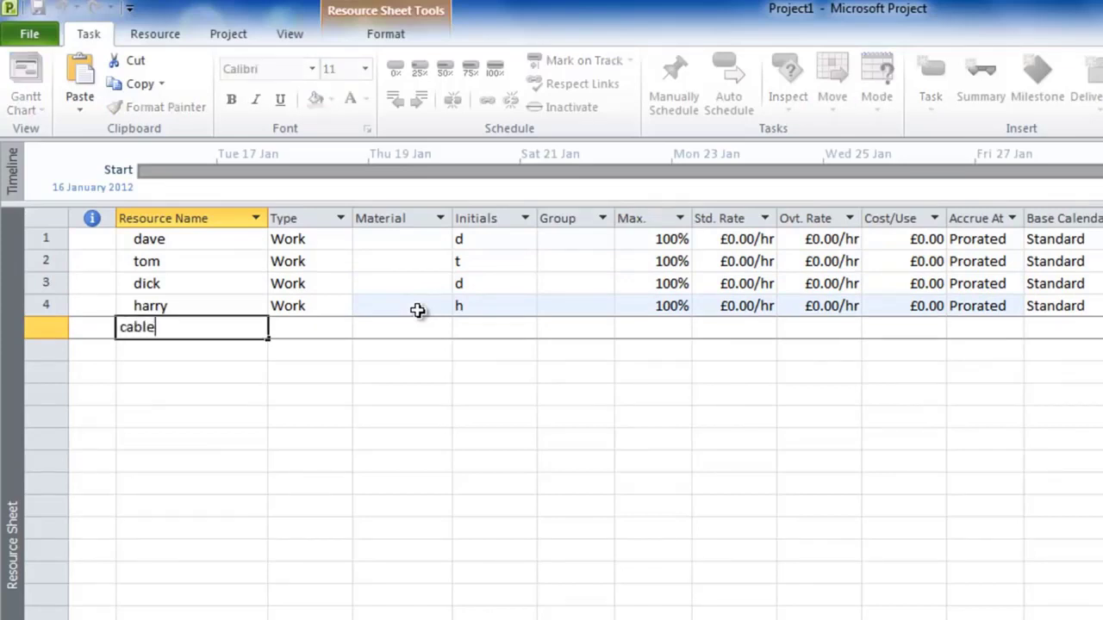
pyautogui.press('Tab')
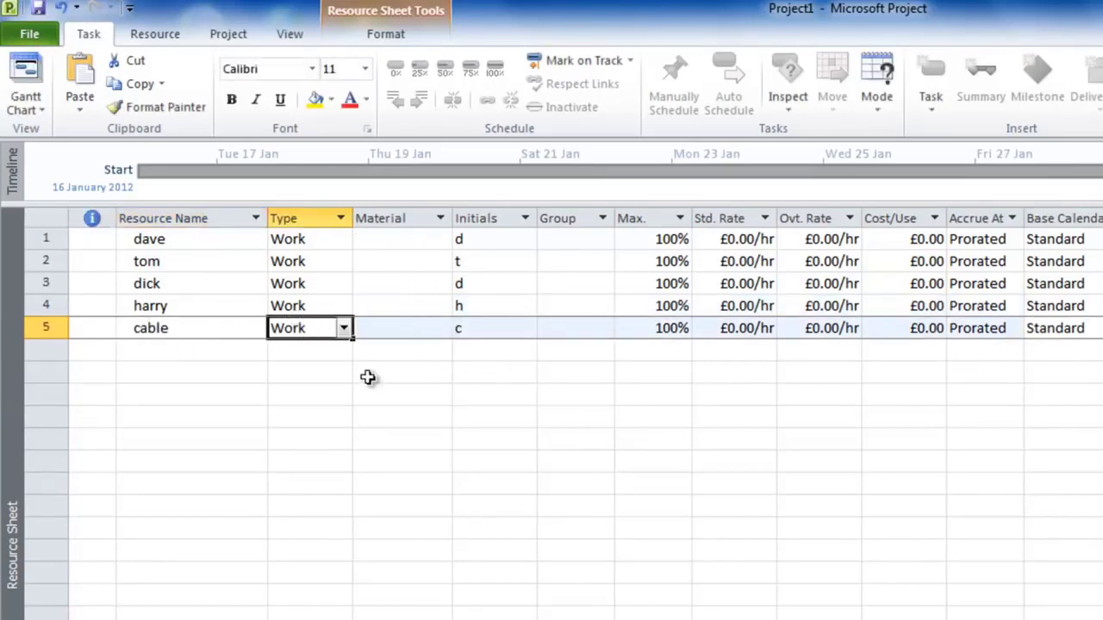
# Step: Make cable a Material resource costing £350.00 per use with material label drum
pyautogui.click(343, 329)
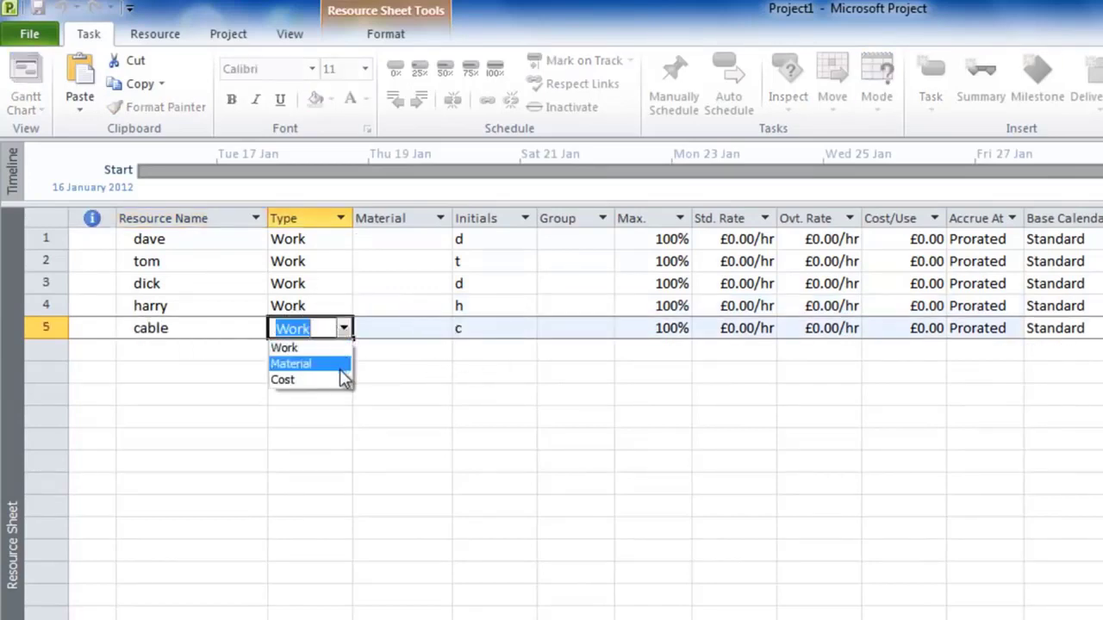
pyautogui.click(340, 366)
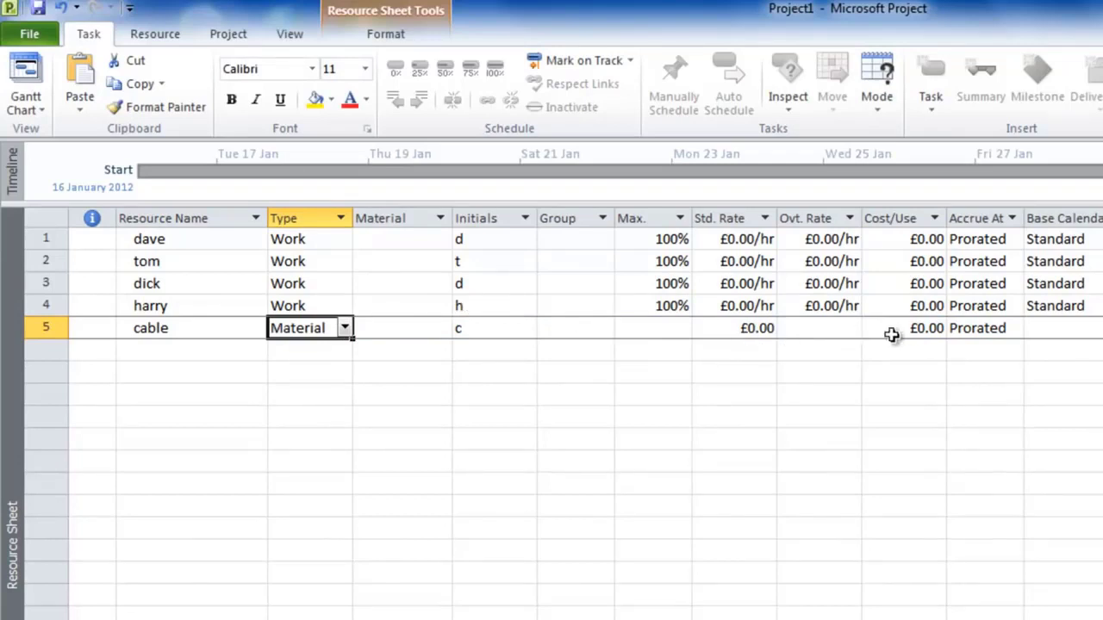
pyautogui.click(919, 328)
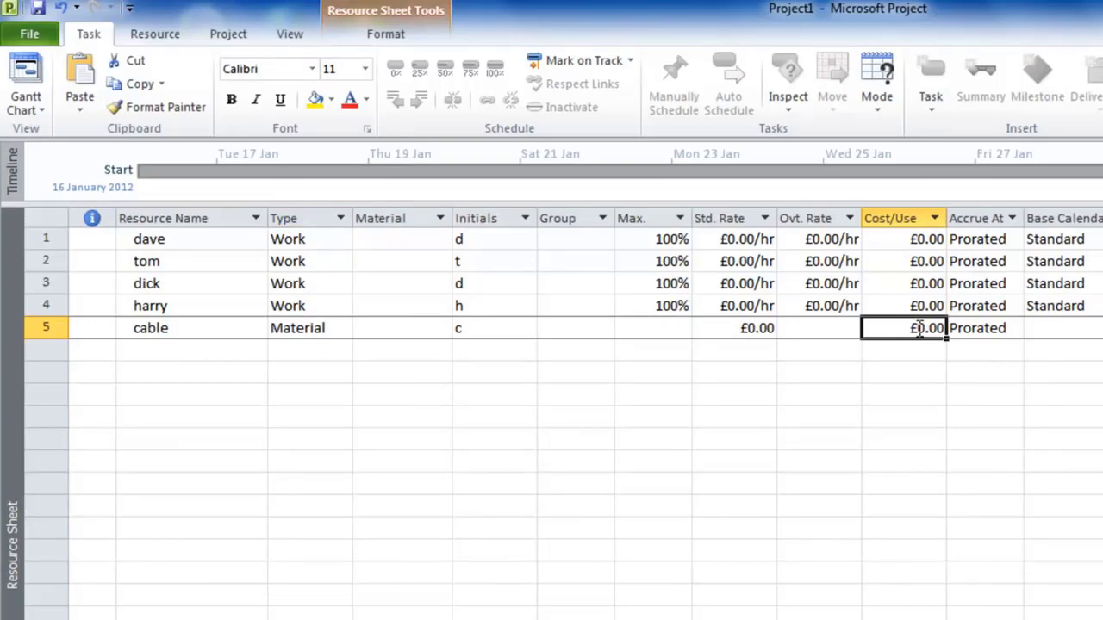
pyautogui.write('350')
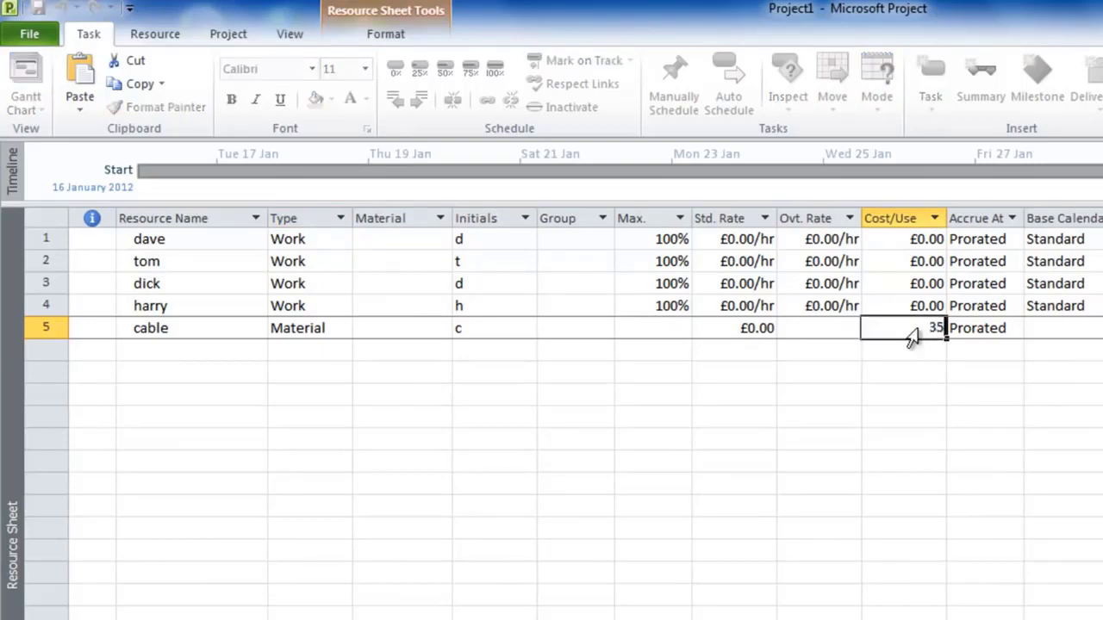
pyautogui.click(830, 330)
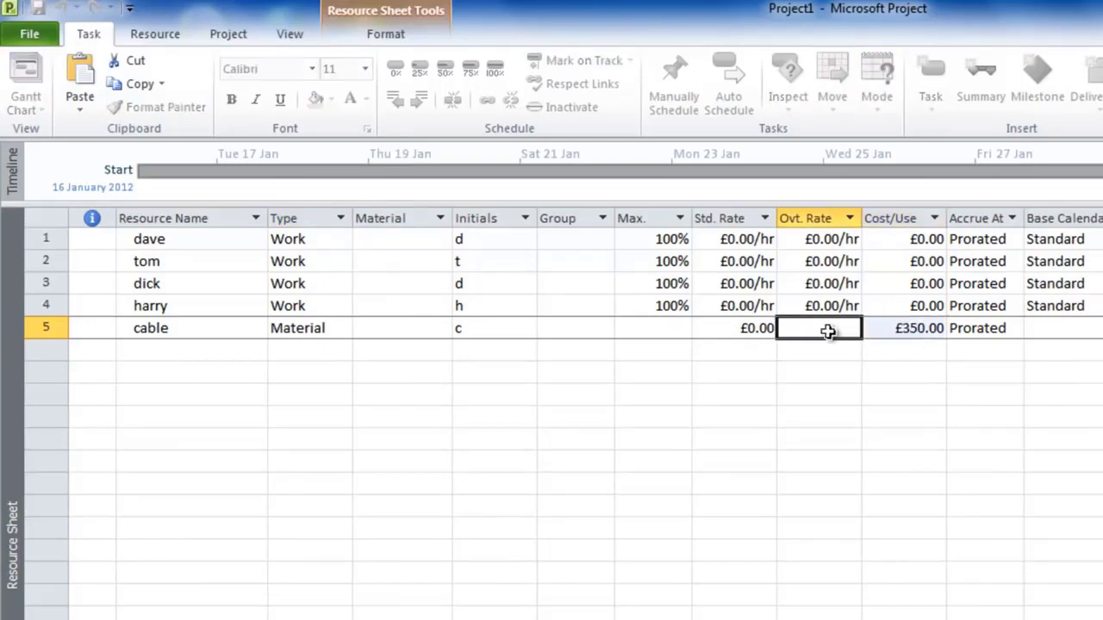
pyautogui.click(435, 328)
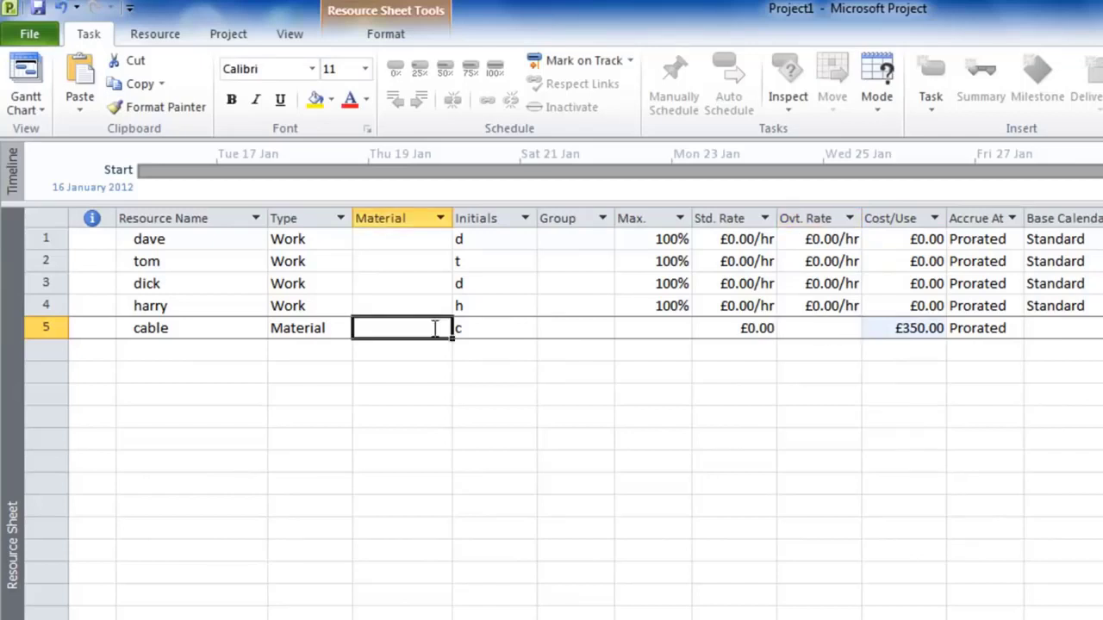
pyautogui.write('drum')
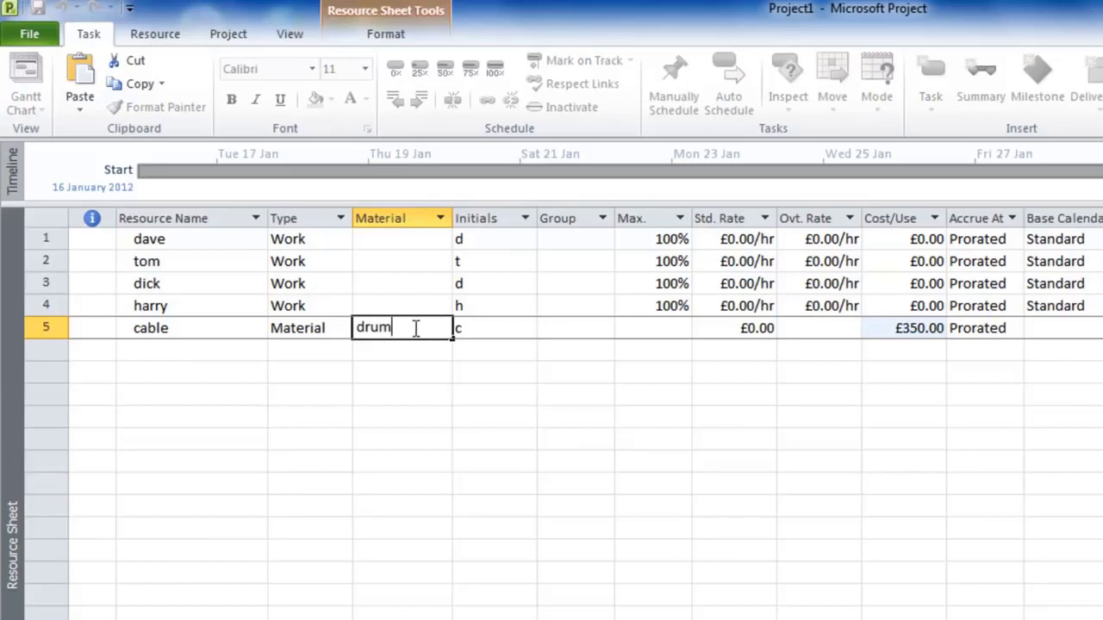
pyautogui.click(332, 329)
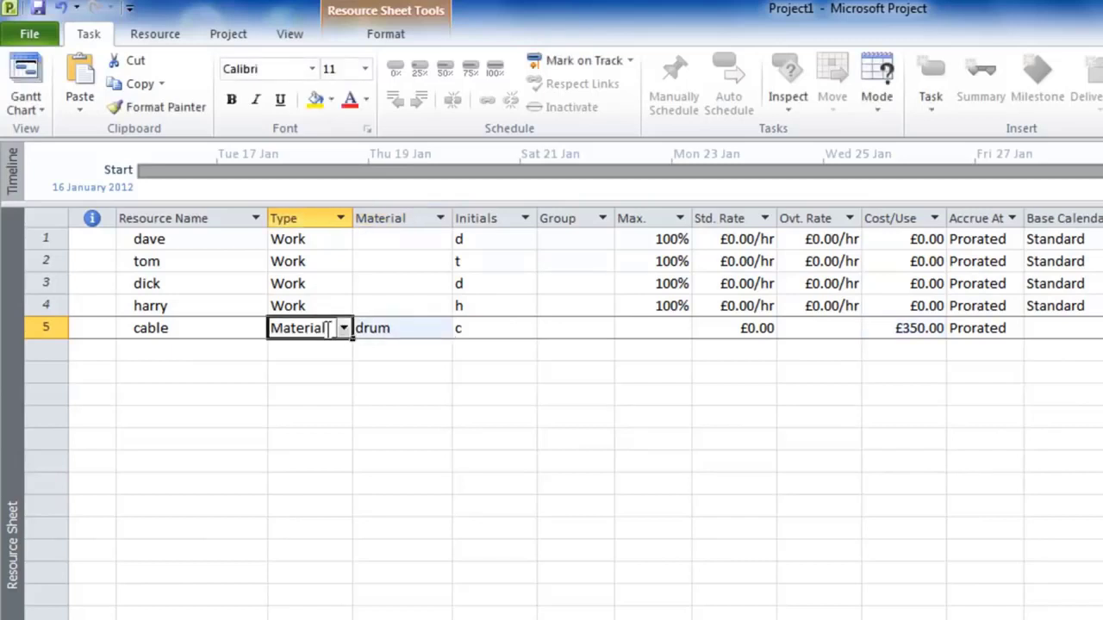
# Step: Set standard rates of £50/hr for the first person and £100/hr for the other three
pyautogui.click(757, 241)
pyautogui.write('50')
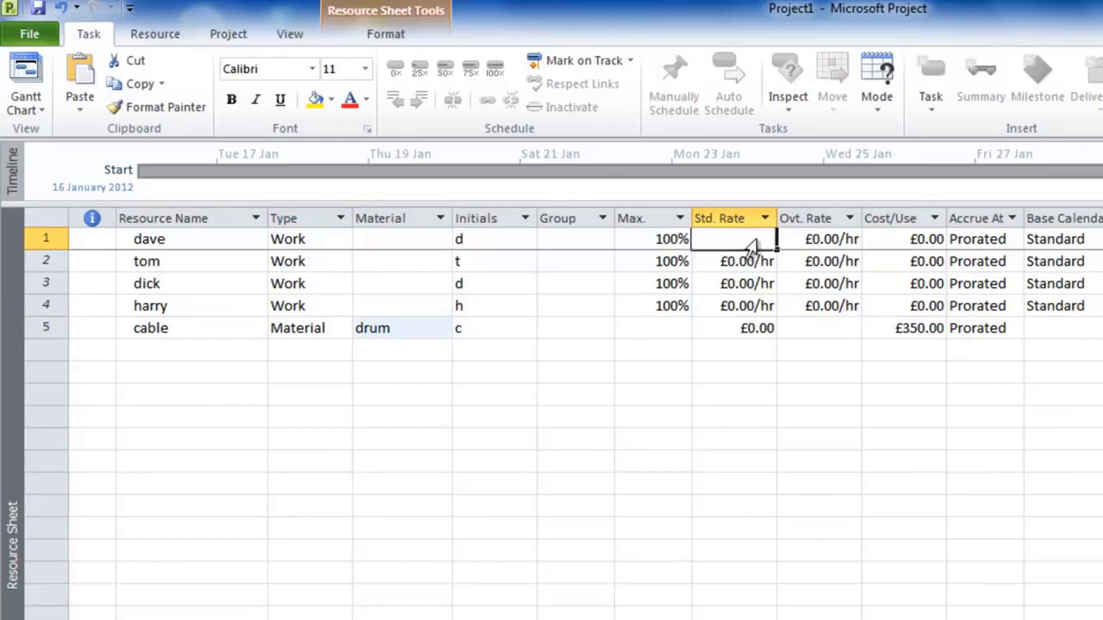
pyautogui.click(758, 263)
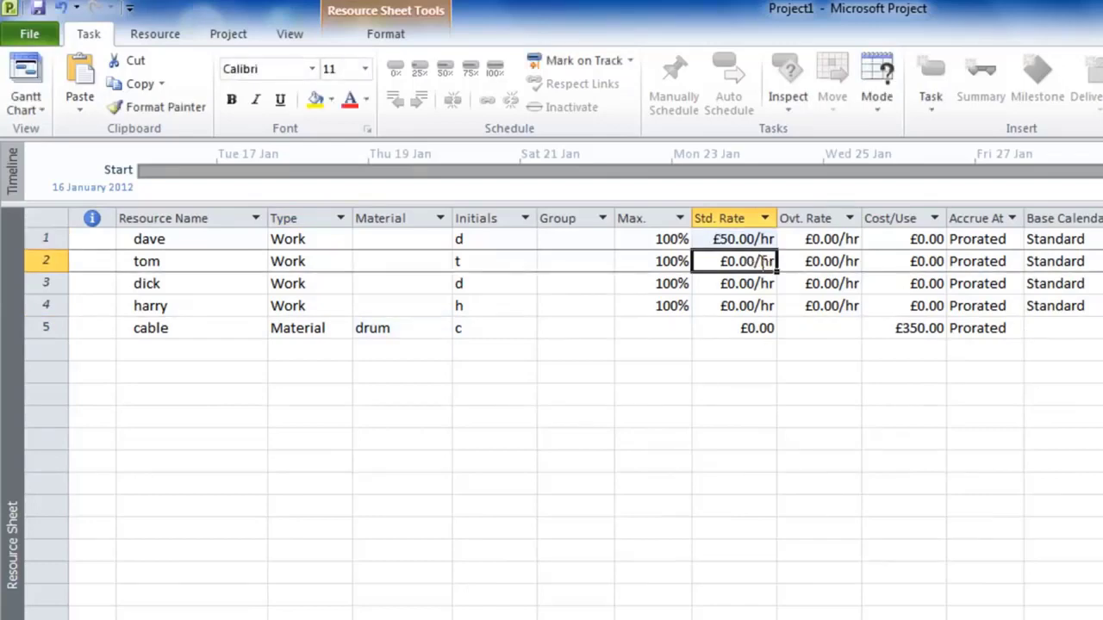
pyautogui.write('100')
pyautogui.moveTo(758, 272); pyautogui.dragTo(743, 300)
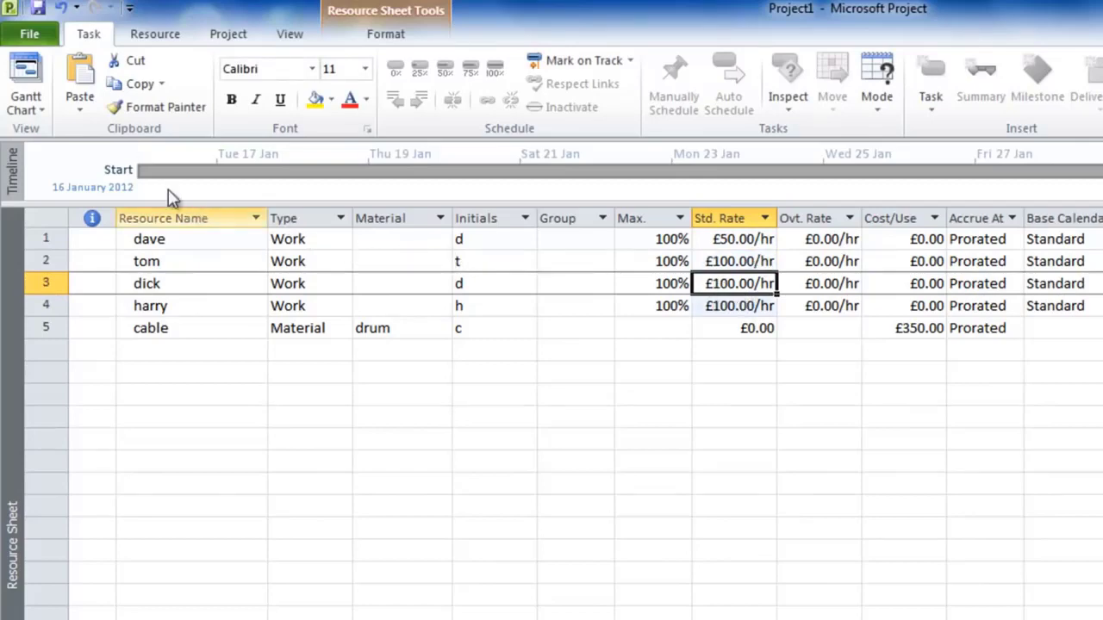
pyautogui.click(25, 79)
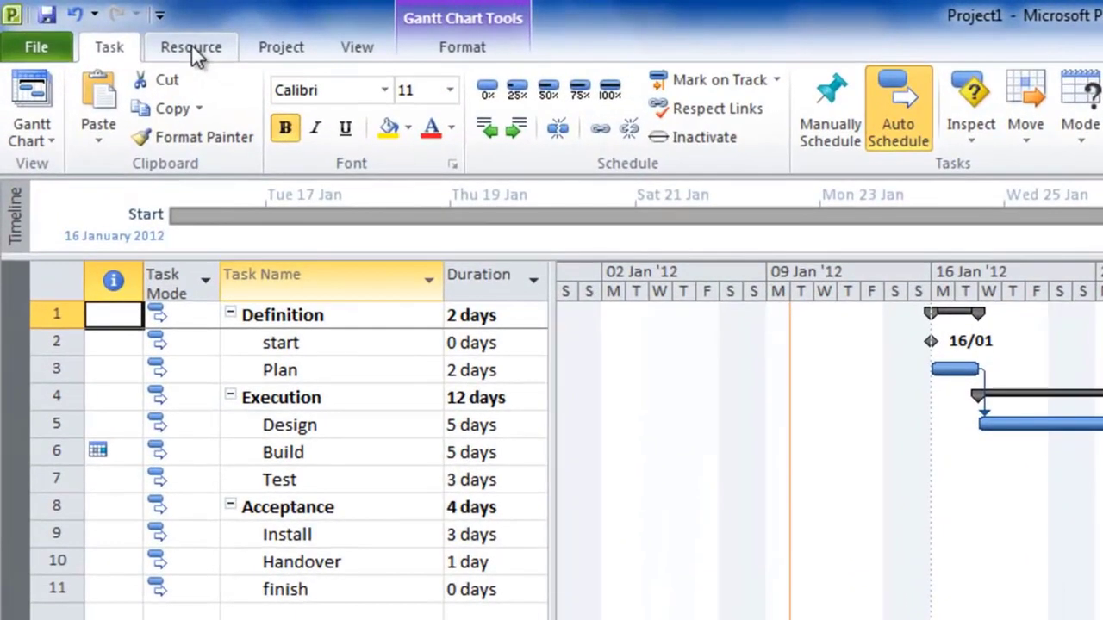
# Step: In Assign Resources, assign one person to Plan and two people to Design
pyautogui.click(191, 46)
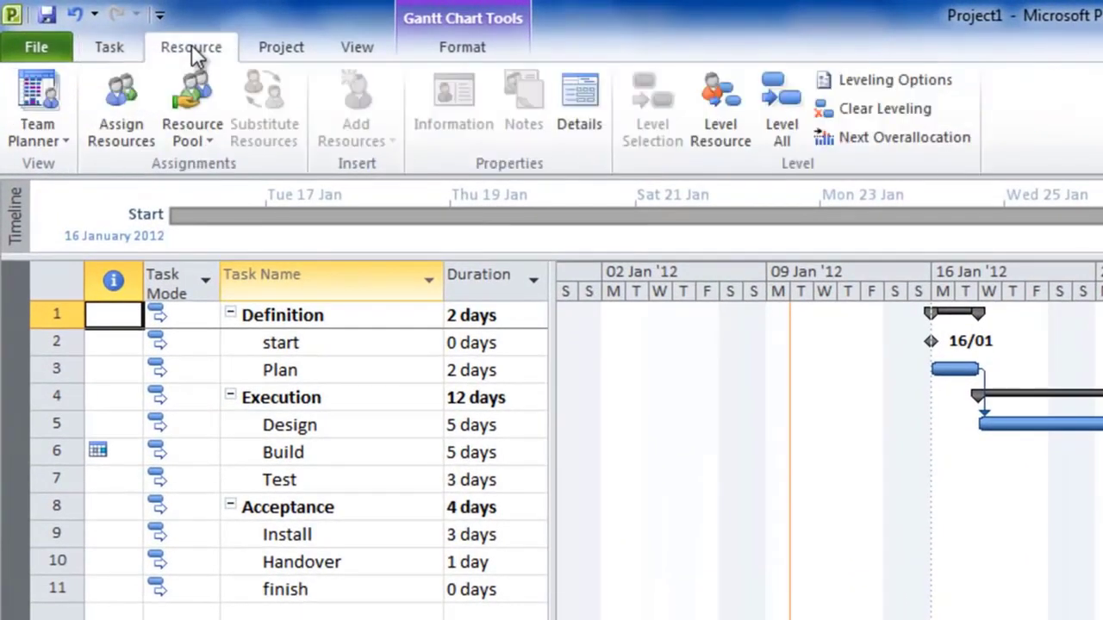
pyautogui.click(127, 97)
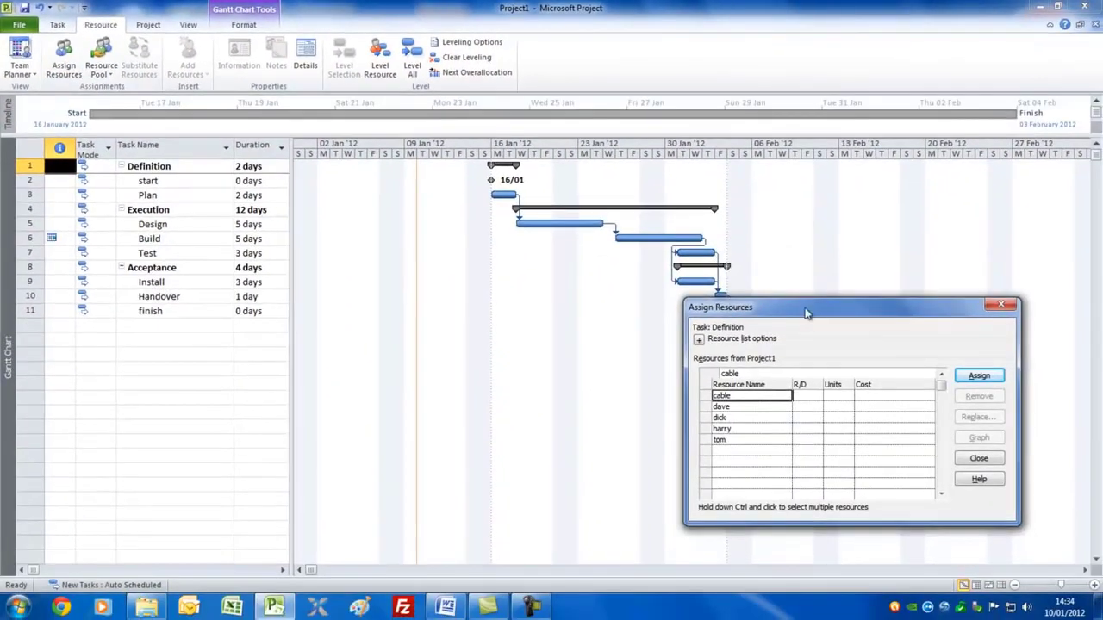
pyautogui.moveTo(810, 301); pyautogui.dragTo(877, 158)
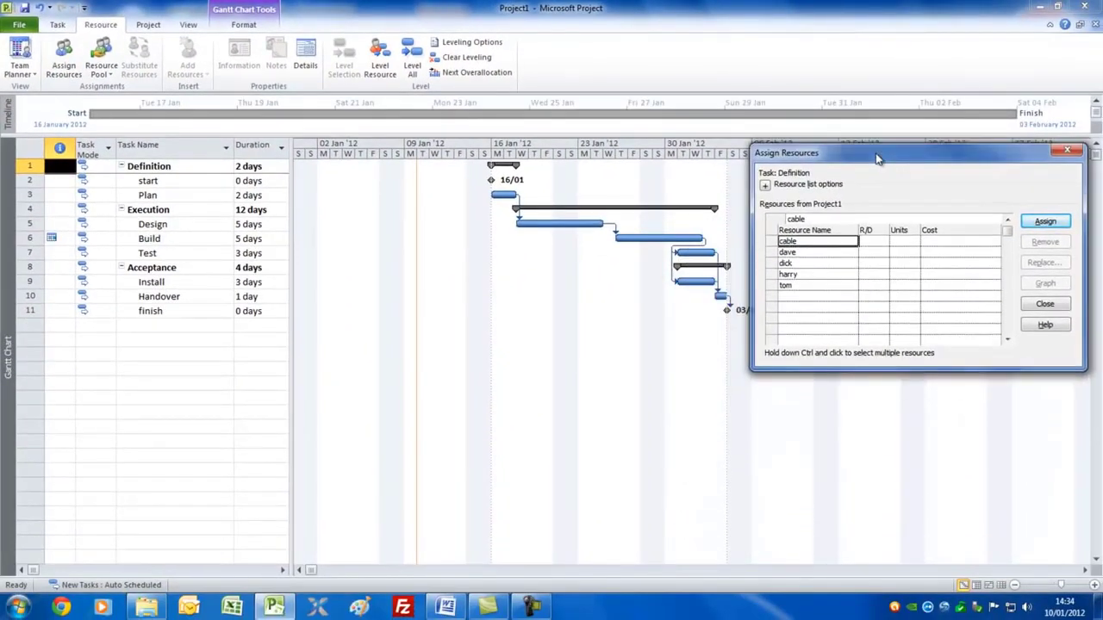
pyautogui.click(168, 197)
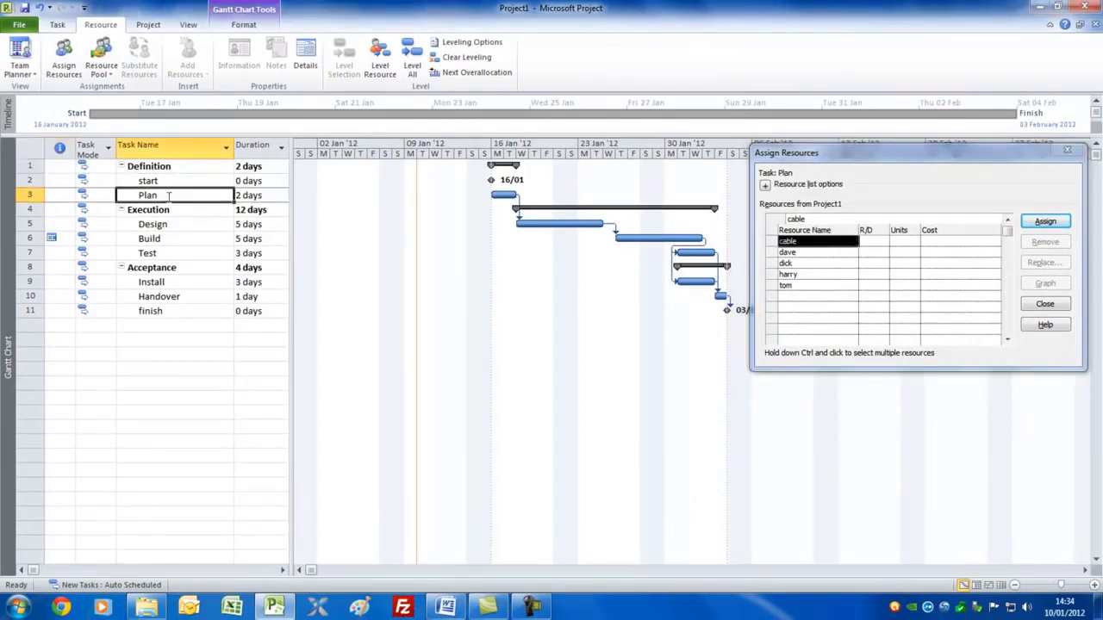
pyautogui.click(806, 252)
pyautogui.click(1044, 221)
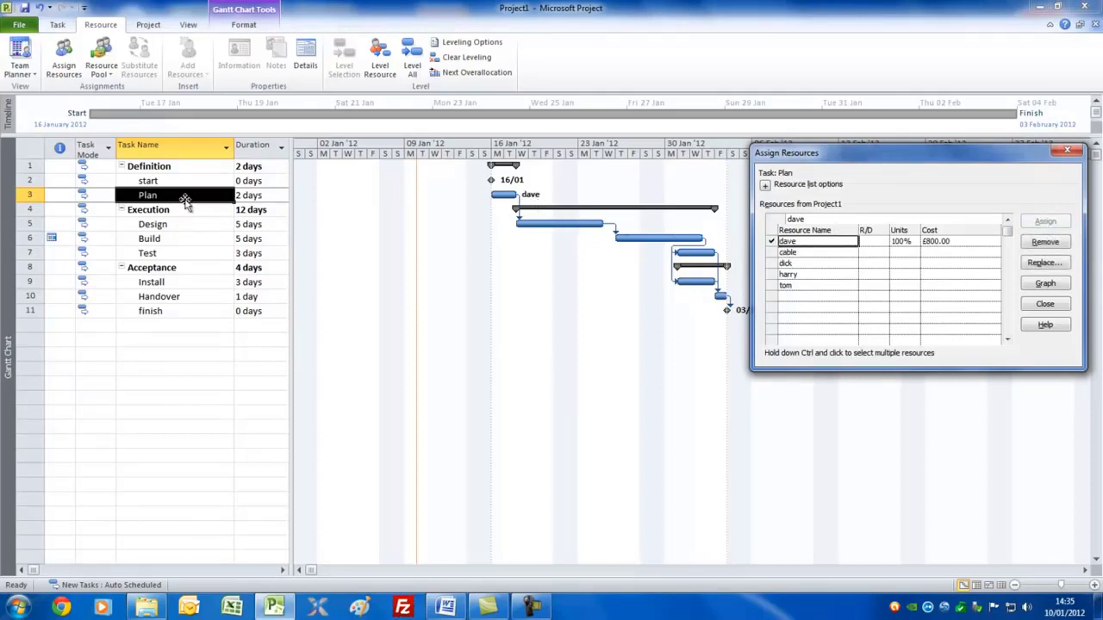
pyautogui.click(178, 225)
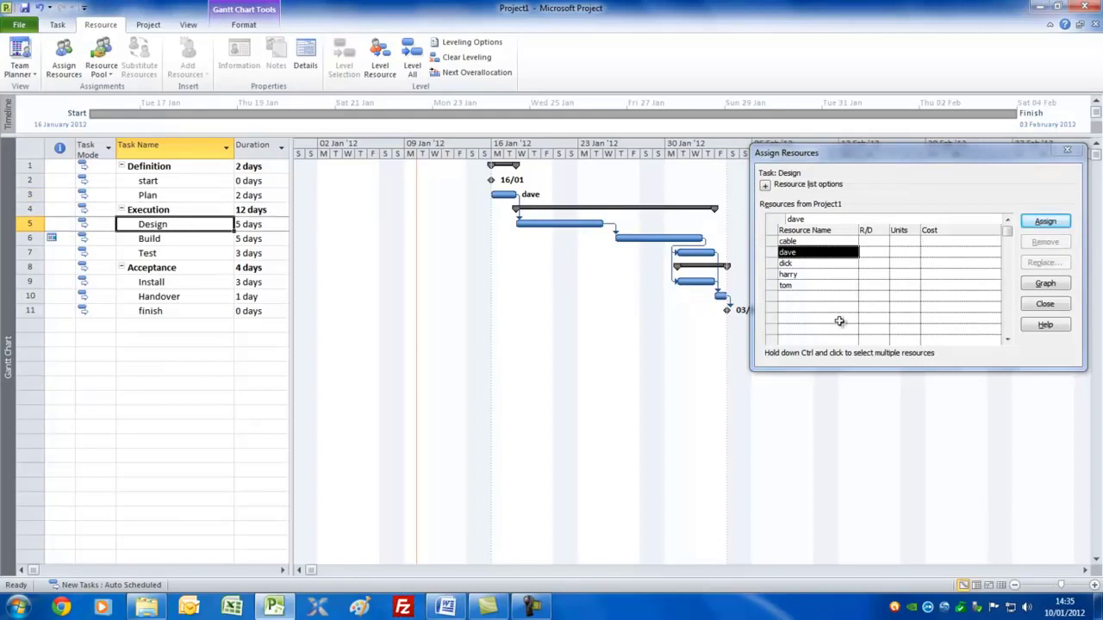
pyautogui.click(838, 264)
pyautogui.keyDown('ctrl'); pyautogui.click(837, 274); pyautogui.keyUp('ctrl')
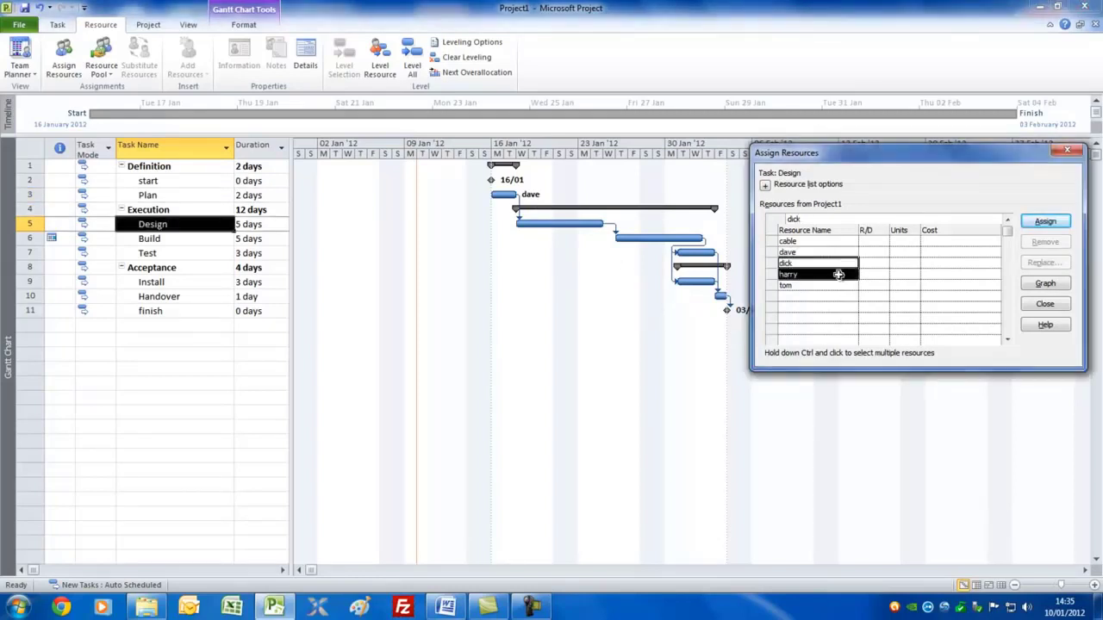
pyautogui.click(1045, 222)
# Step: Assign cable and two people to Build, setting cable to 3 drums
pyautogui.click(205, 242)
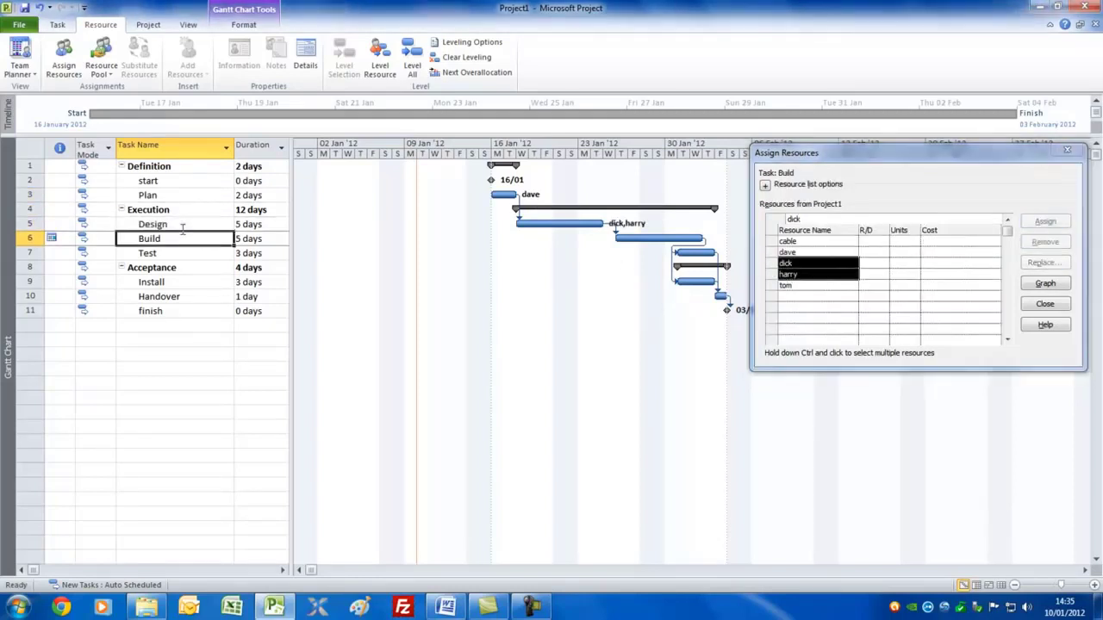
pyautogui.click(817, 264)
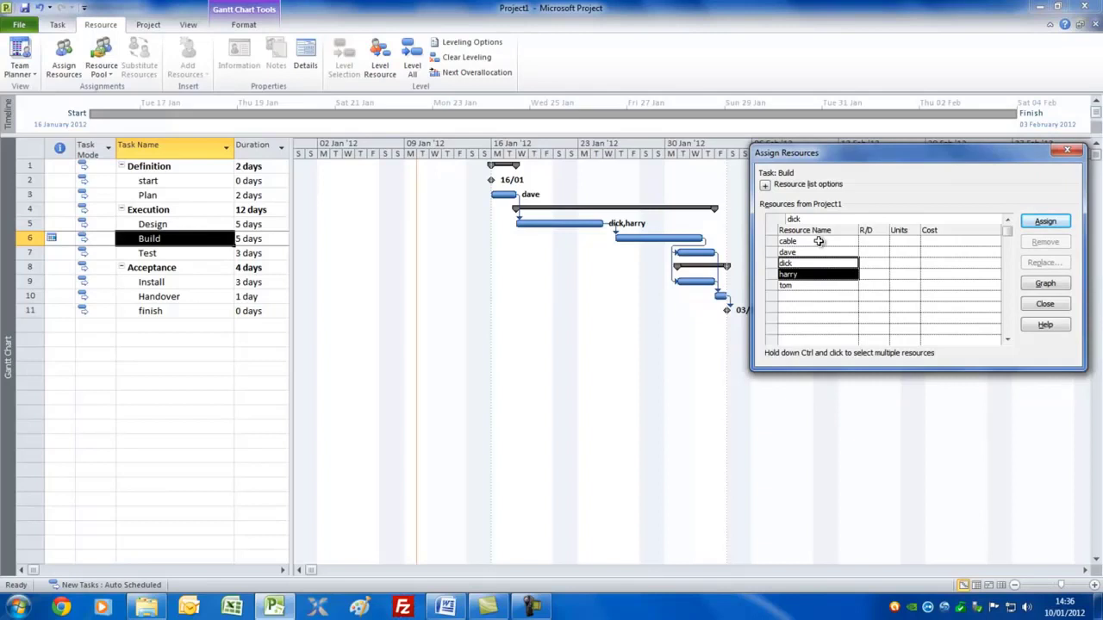
pyautogui.keyDown('ctrl'); pyautogui.click(818, 242); pyautogui.keyUp('ctrl')
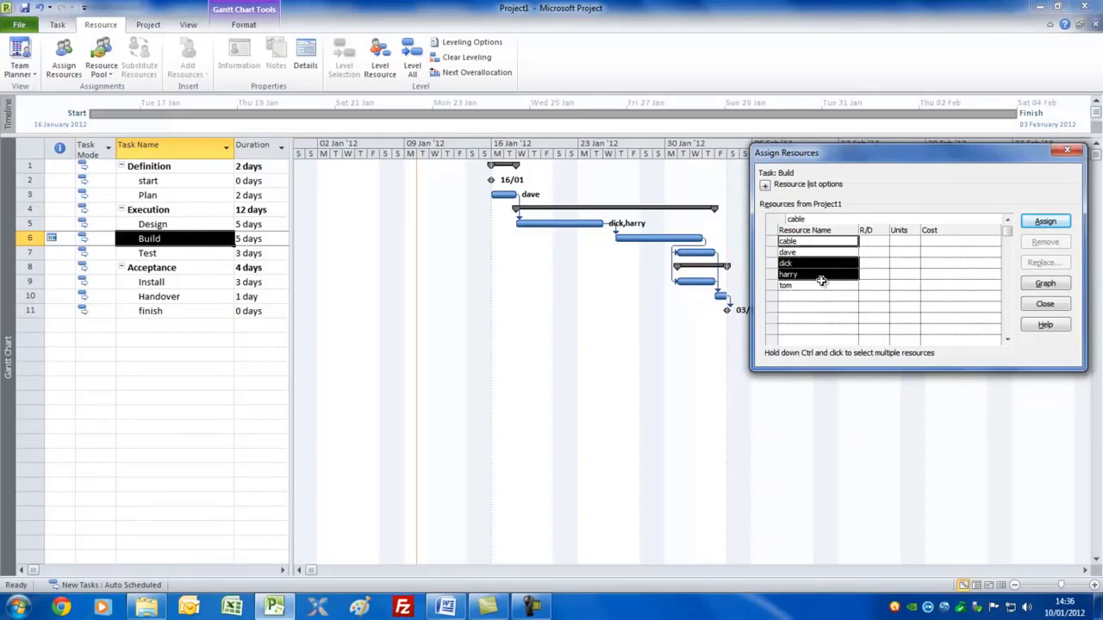
pyautogui.click(1044, 221)
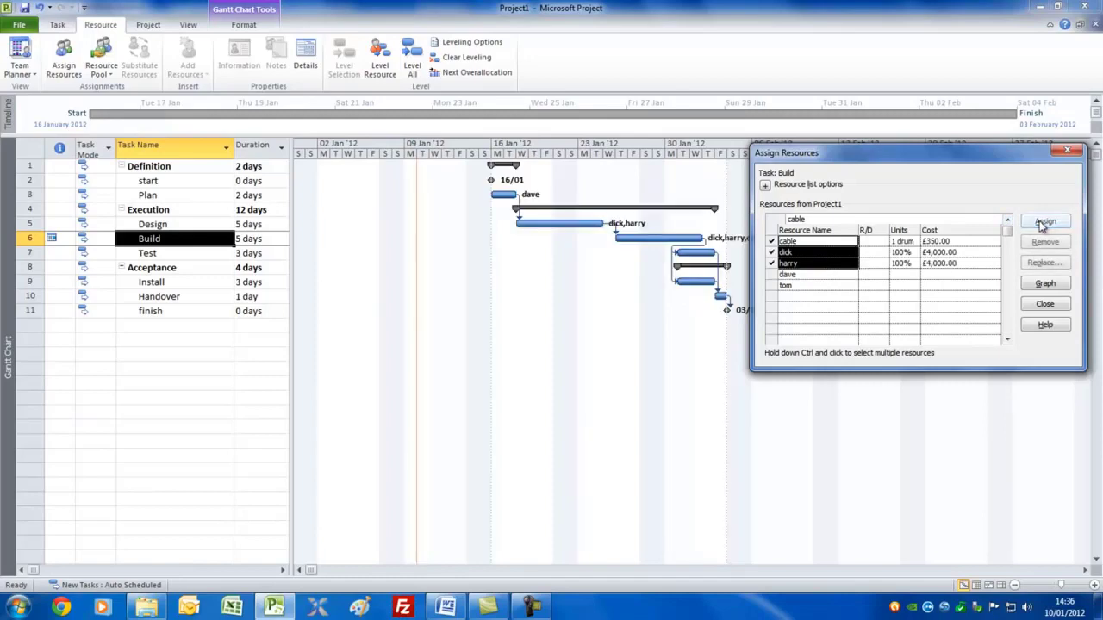
pyautogui.click(902, 242)
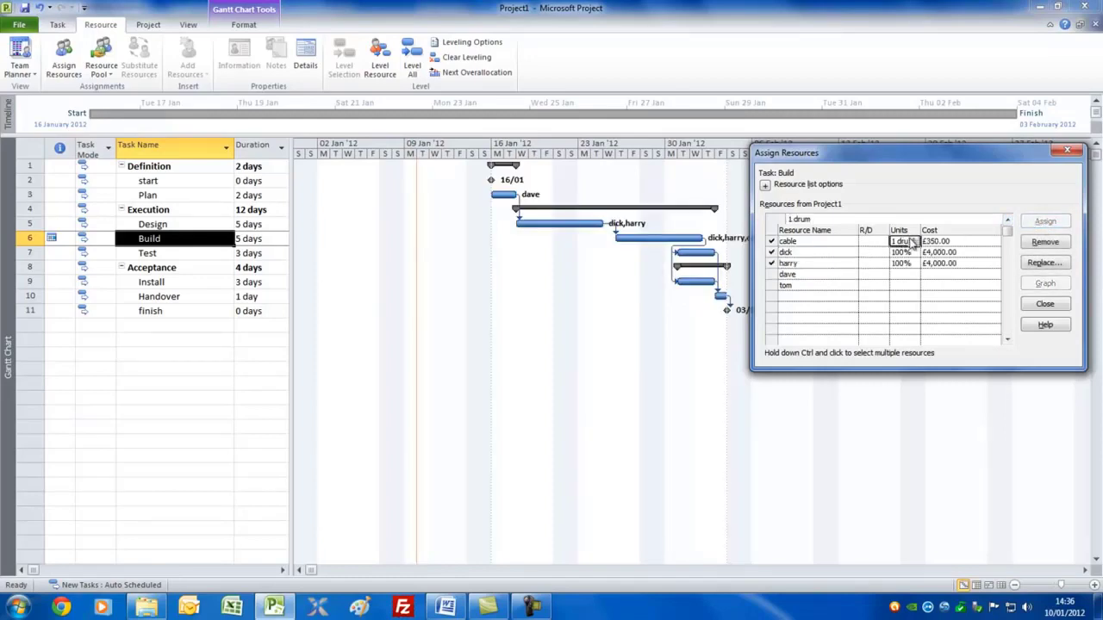
pyautogui.click(913, 239)
pyautogui.click(913, 239)
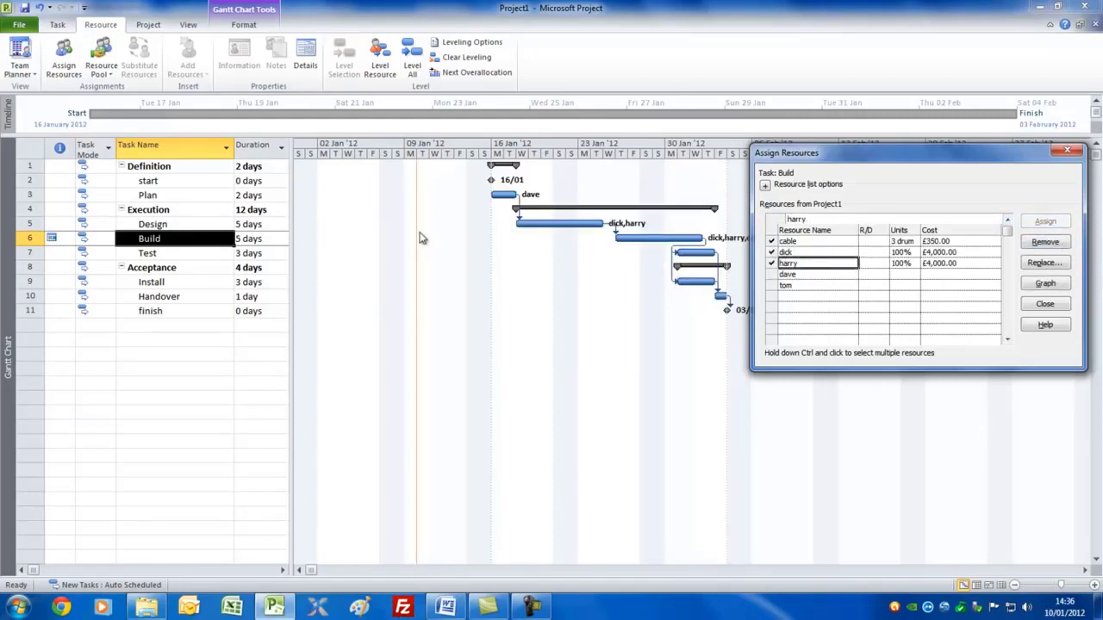
# Step: Assign two people to Test, one to Install and all four to Handover
pyautogui.click(164, 255)
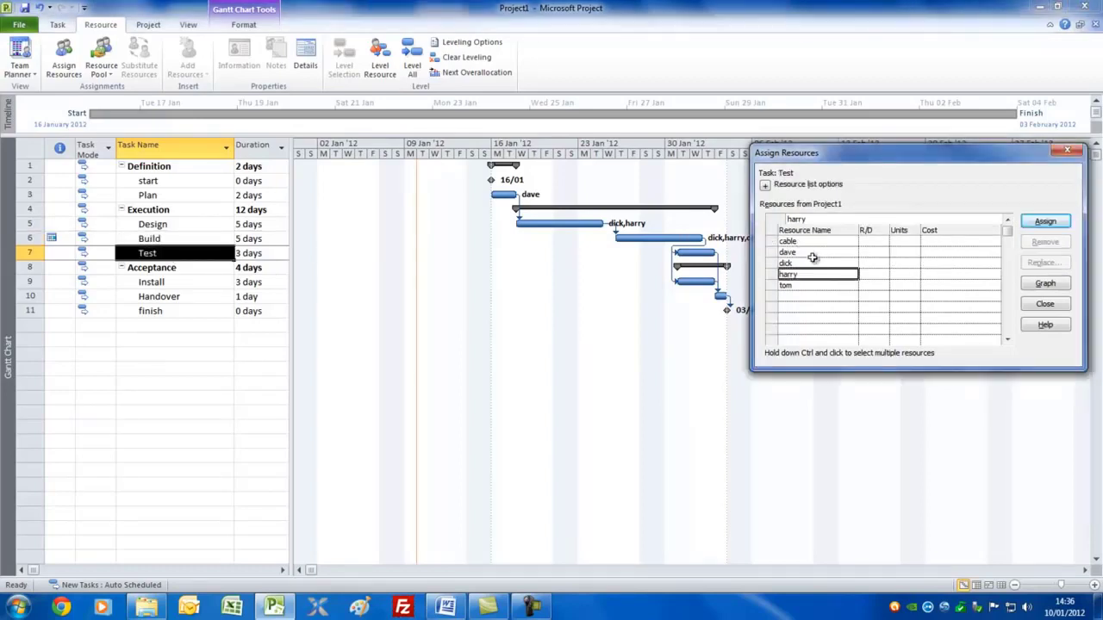
pyautogui.keyDown('ctrl'); pyautogui.click(814, 286); pyautogui.keyUp('ctrl')
pyautogui.click(1045, 222)
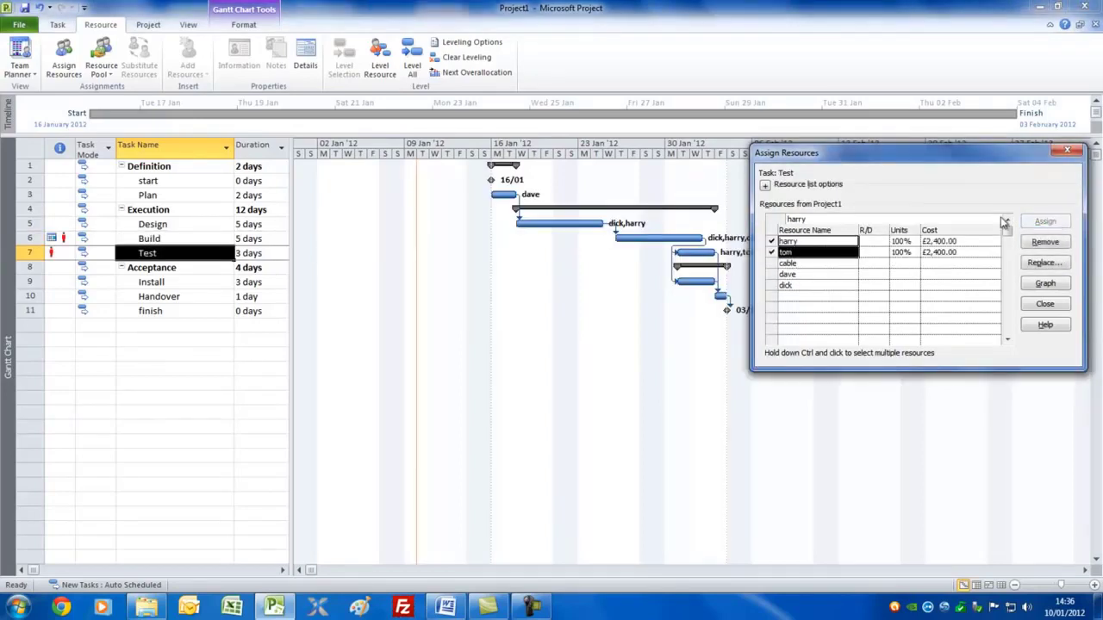
pyautogui.click(194, 282)
pyautogui.click(801, 255)
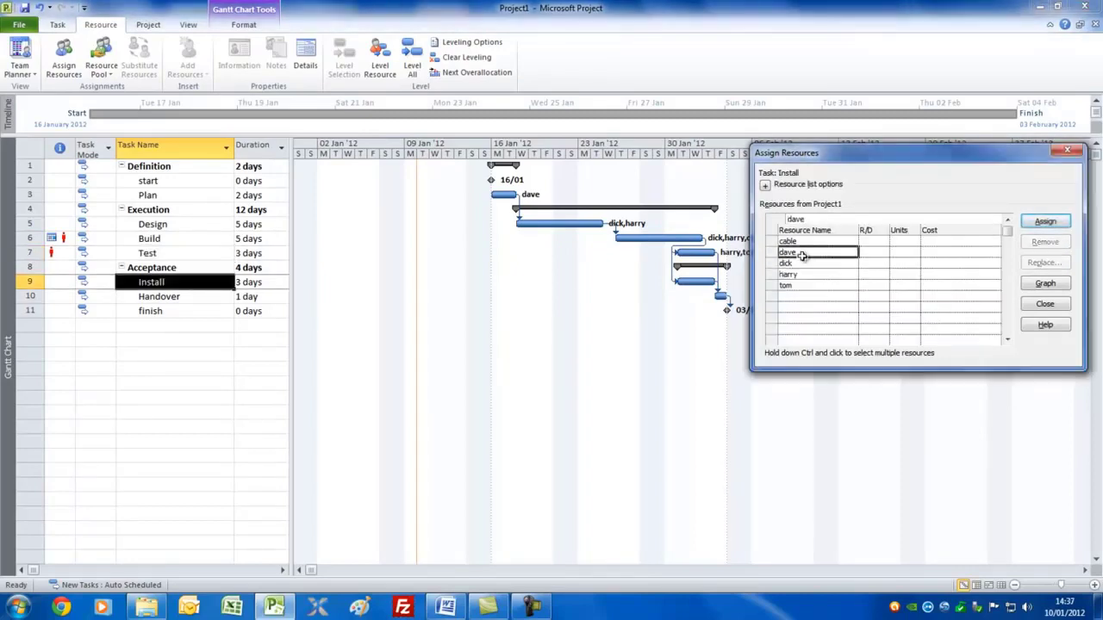
pyautogui.click(1045, 222)
pyautogui.click(169, 296)
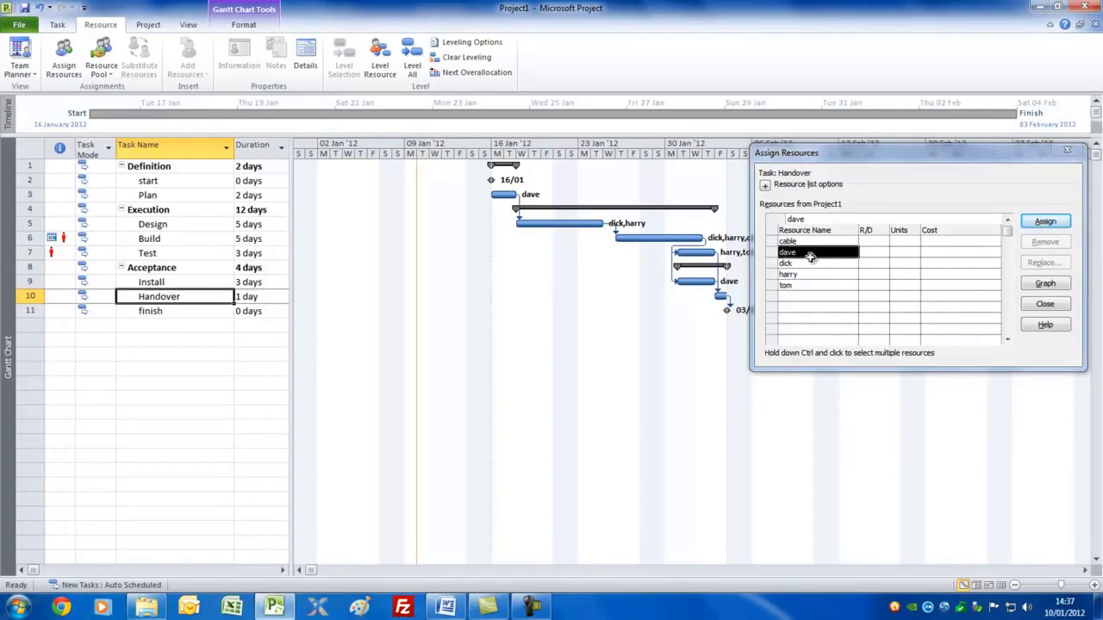
pyautogui.keyDown('shift'); pyautogui.click(816, 286); pyautogui.keyUp('shift')
pyautogui.click(1044, 221)
# Step: Close the assignment window and widen the task table to show resource names
pyautogui.moveTo(976, 162); pyautogui.dragTo(550, 320)
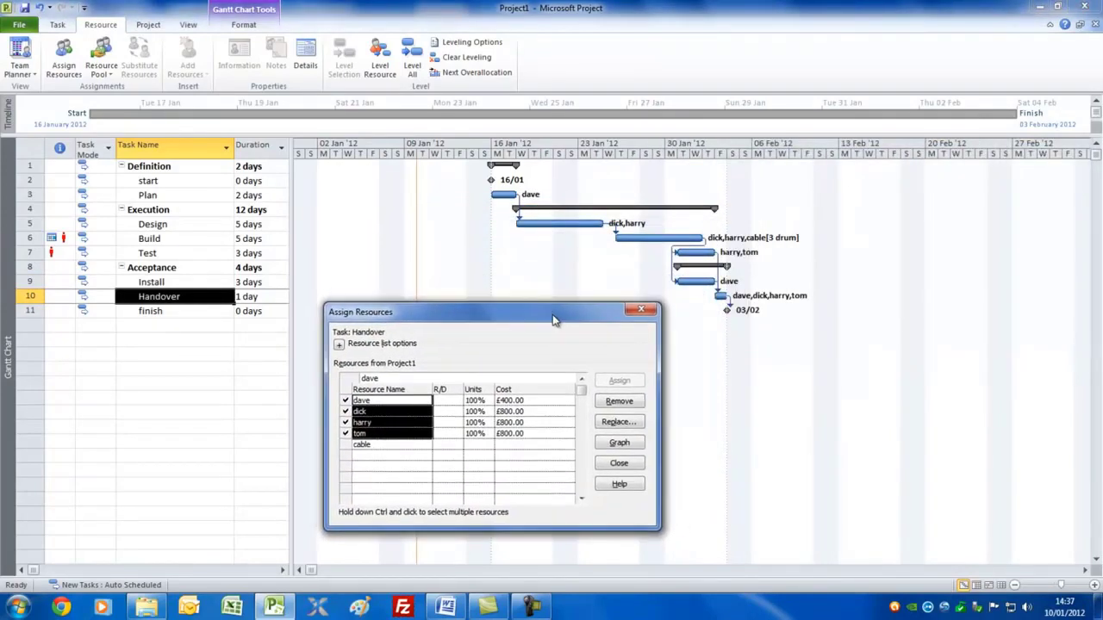
pyautogui.press('Escape')
pyautogui.moveTo(290, 207); pyautogui.dragTo(793, 211)
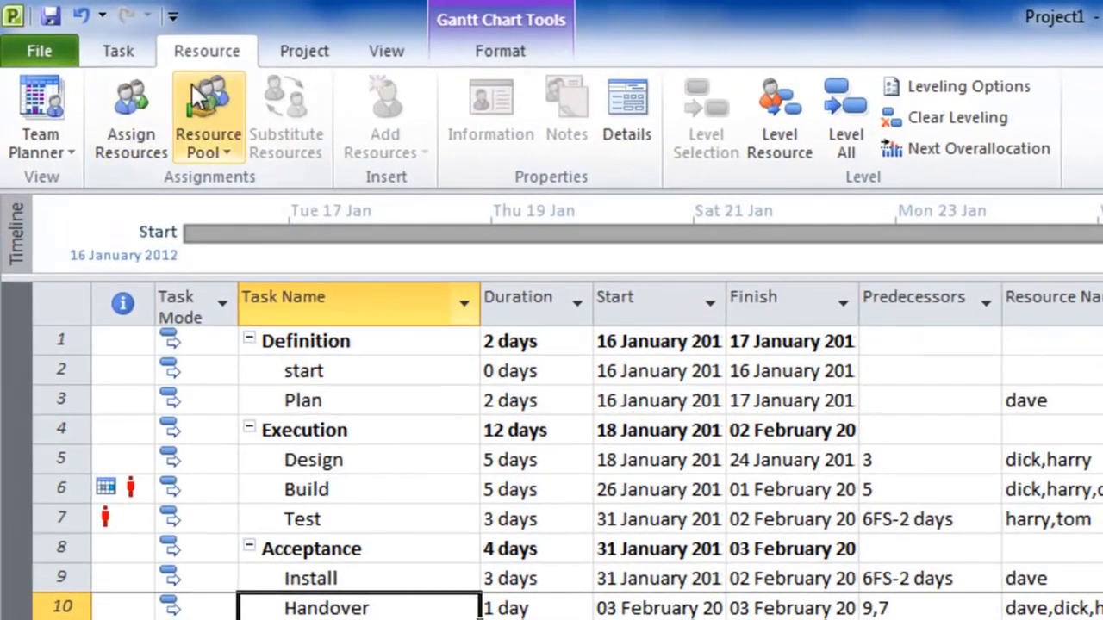
pyautogui.click(388, 56)
# Step: Switch the task table to the Cost columns and resize it beside the chart
pyautogui.click(719, 151)
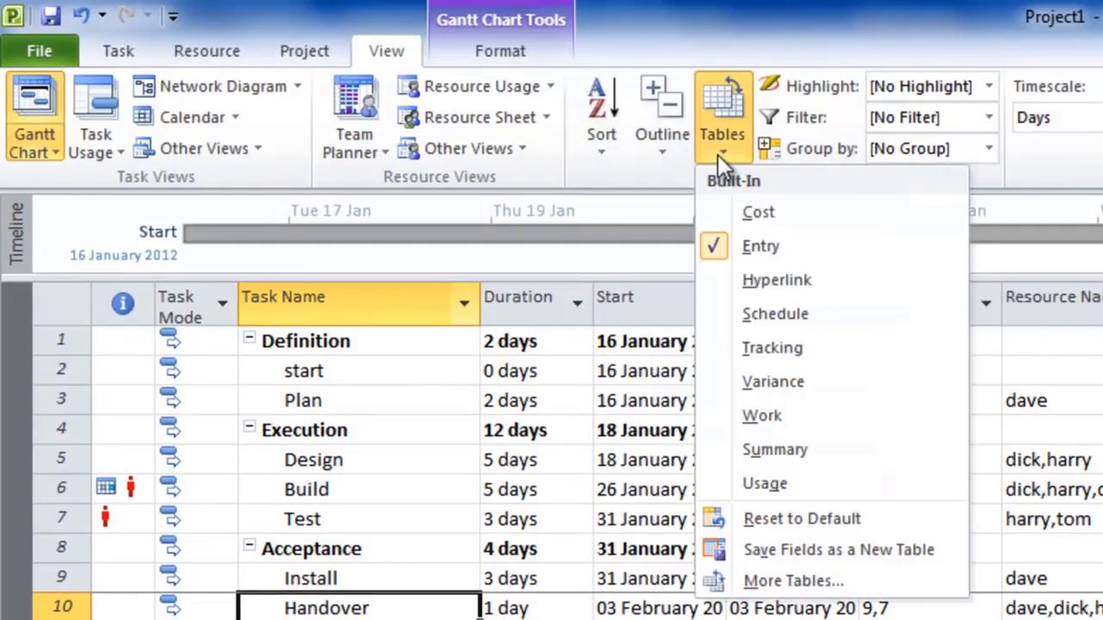
pyautogui.click(752, 210)
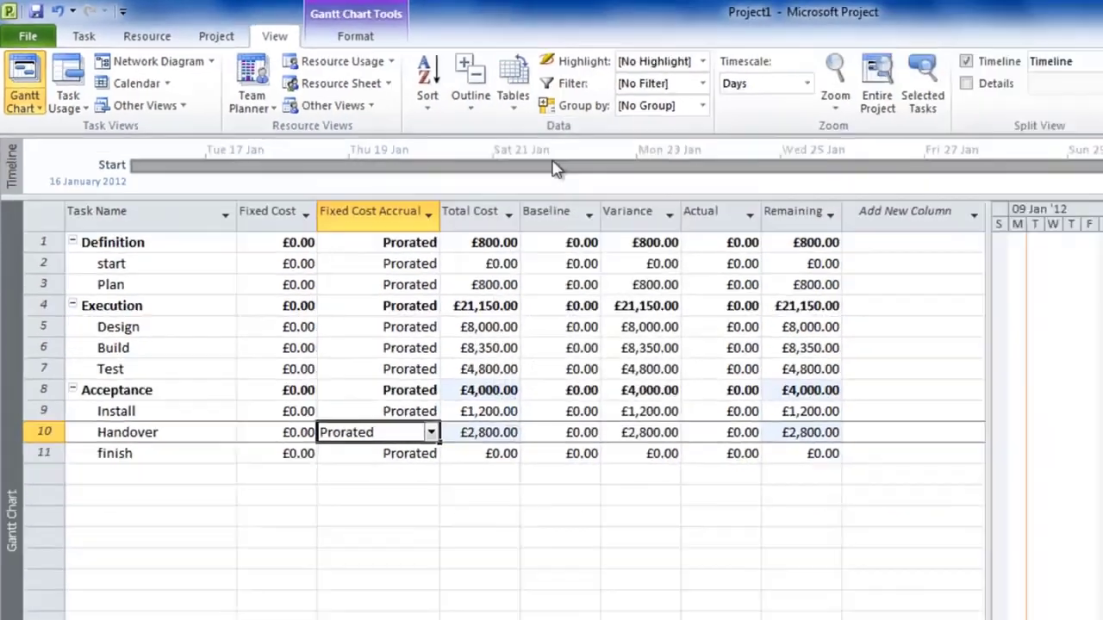
pyautogui.moveTo(991, 384); pyautogui.dragTo(585, 377)
pyautogui.moveTo(400, 258); pyautogui.dragTo(399, 258)
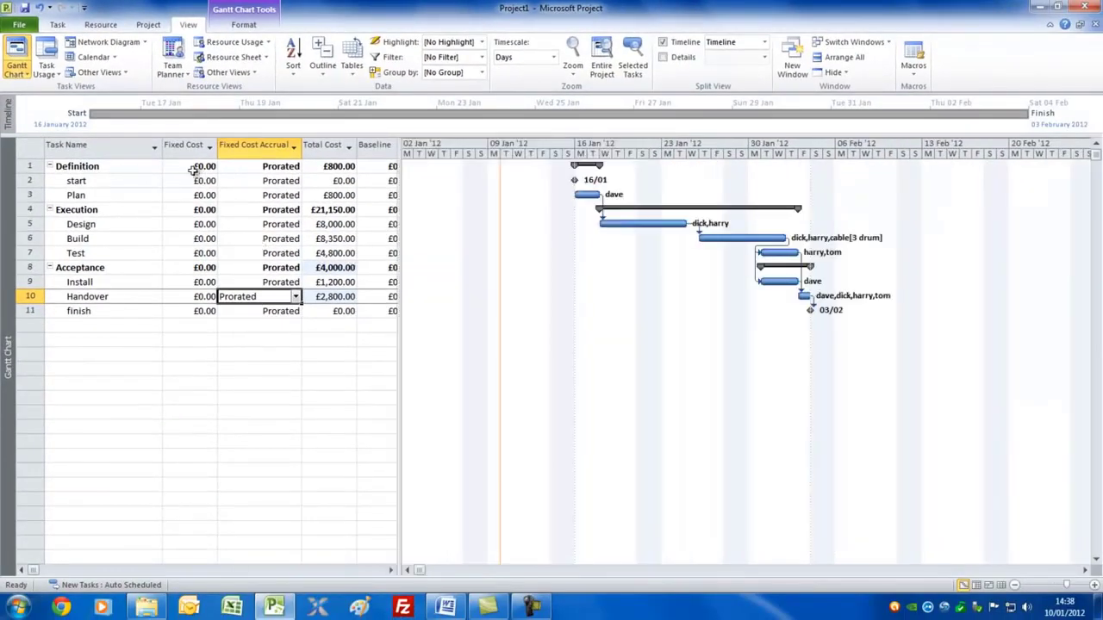
# Step: Enter a £400 fixed cost for Build, bringing its total to £8,750
pyautogui.click(198, 239)
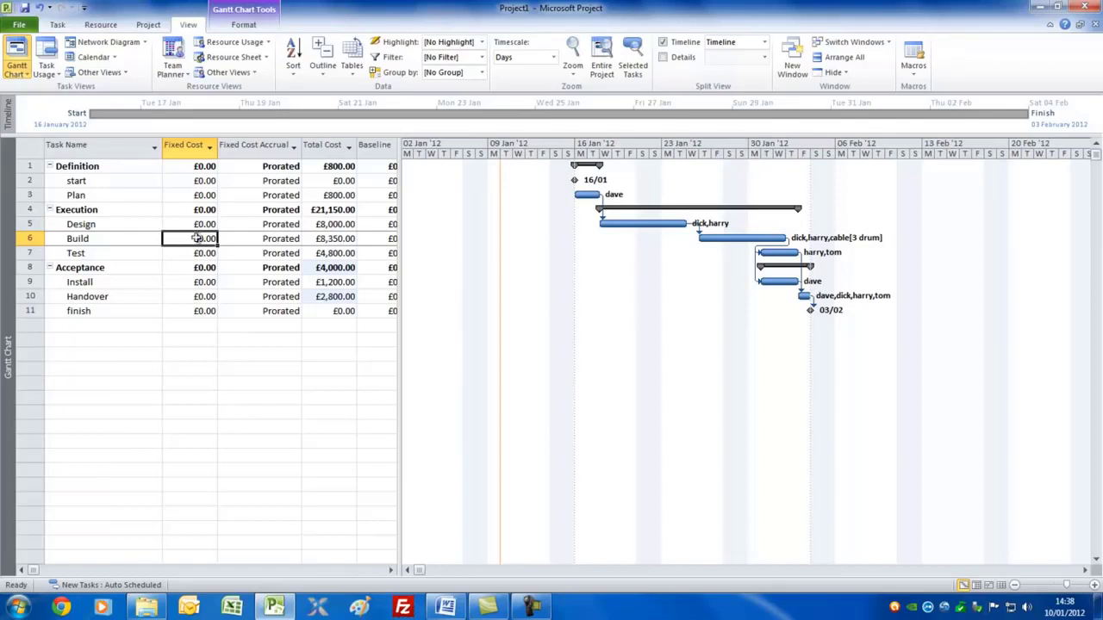
pyautogui.write('400')
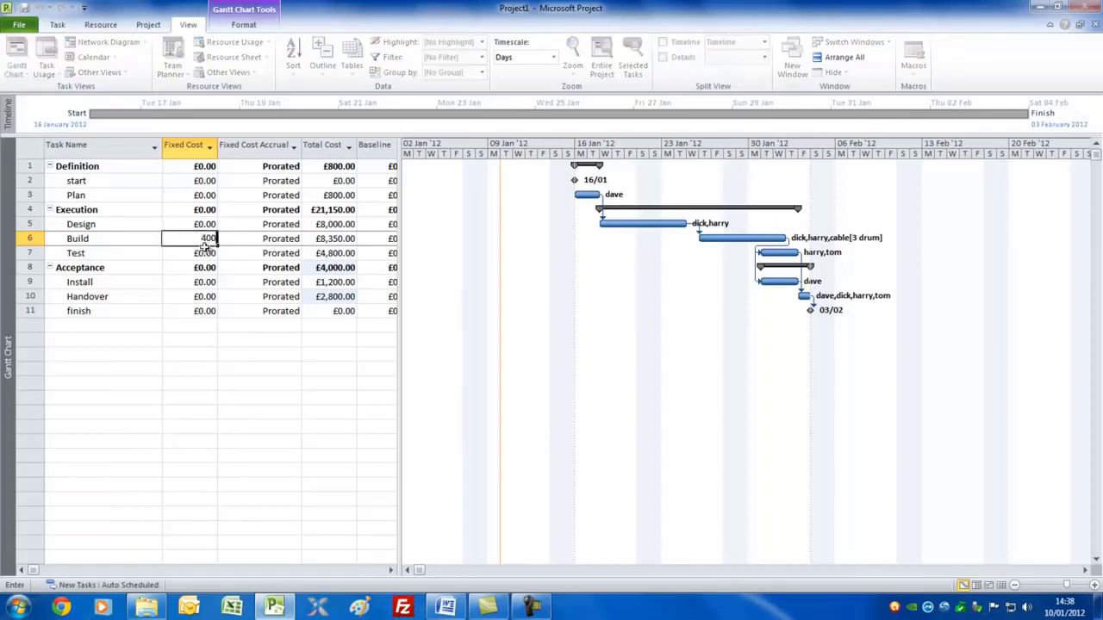
pyautogui.click(268, 241)
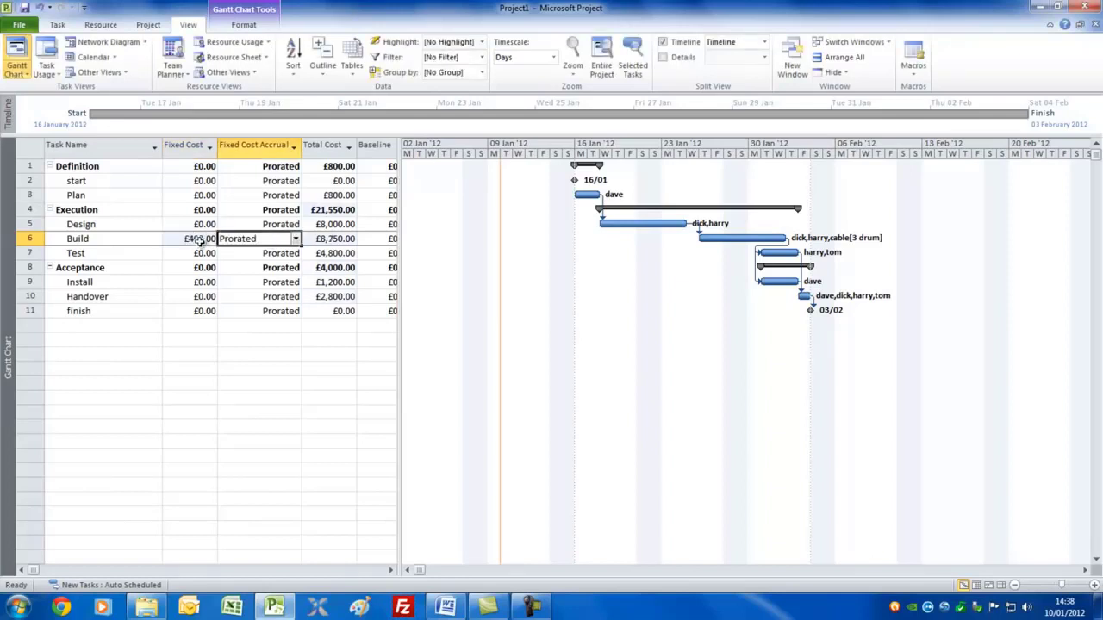
pyautogui.click(197, 241)
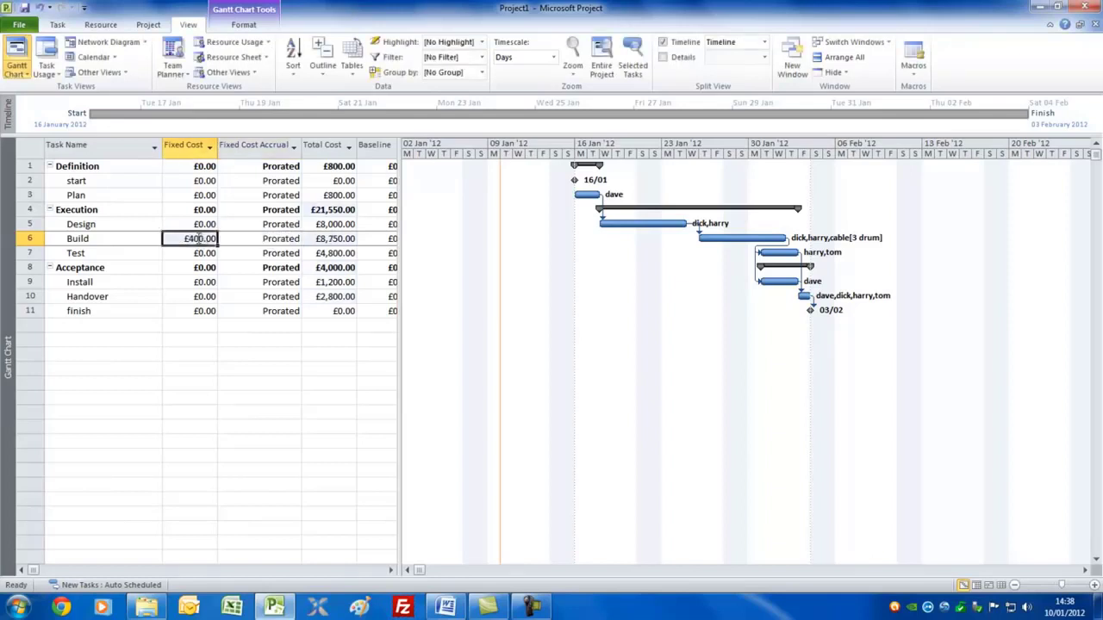
pyautogui.doubleClick(95, 242)
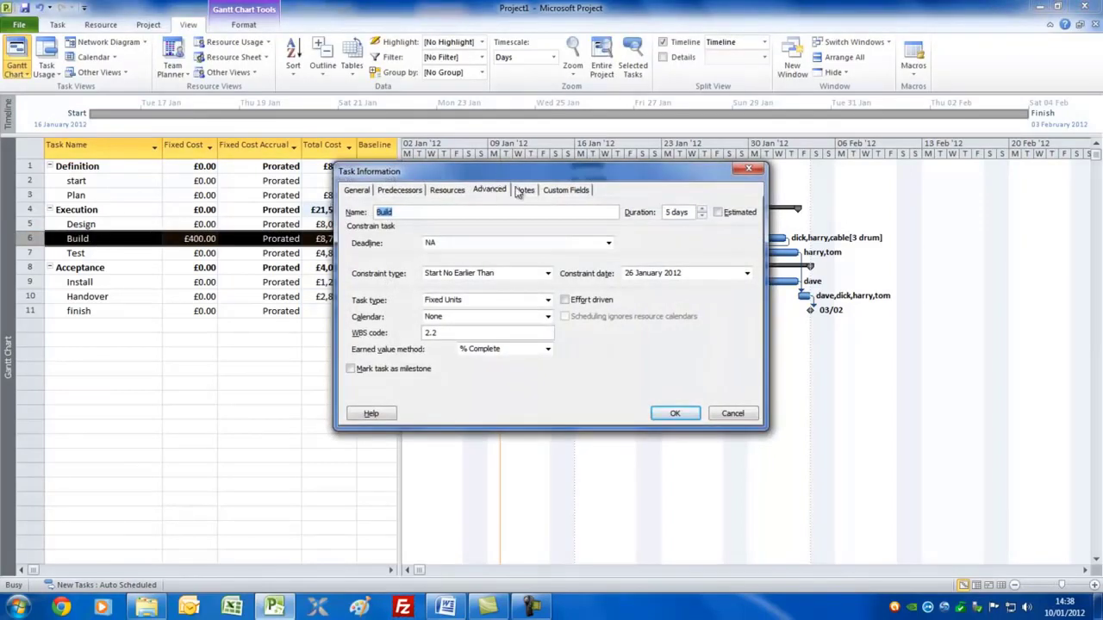
# Step: Add the note '£400 is for hotel and travel expenses' to Build and narrow the table
pyautogui.click(523, 191)
pyautogui.click(359, 267)
pyautogui.write('£400 is for')
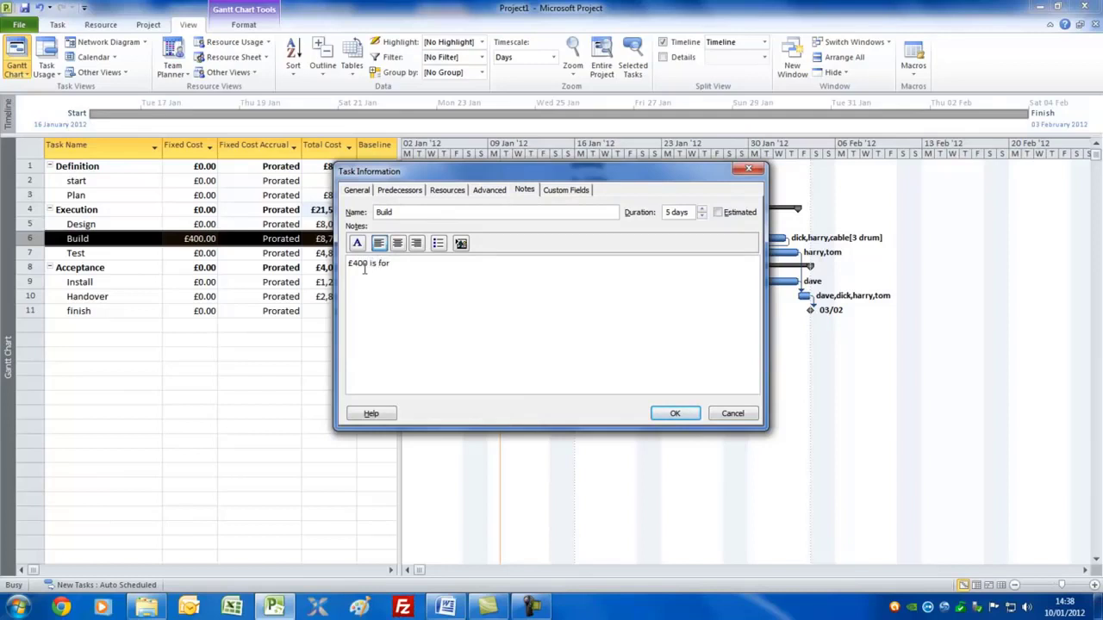
pyautogui.write(' hotel and tarv')
pyautogui.click(675, 414)
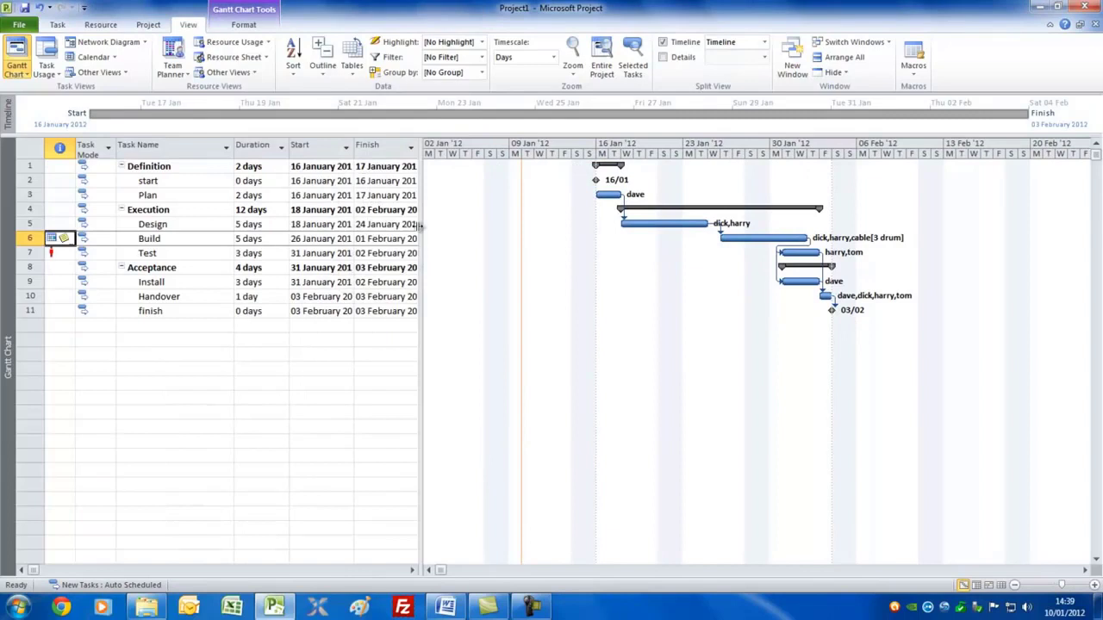
pyautogui.moveTo(419, 224); pyautogui.dragTo(293, 215)
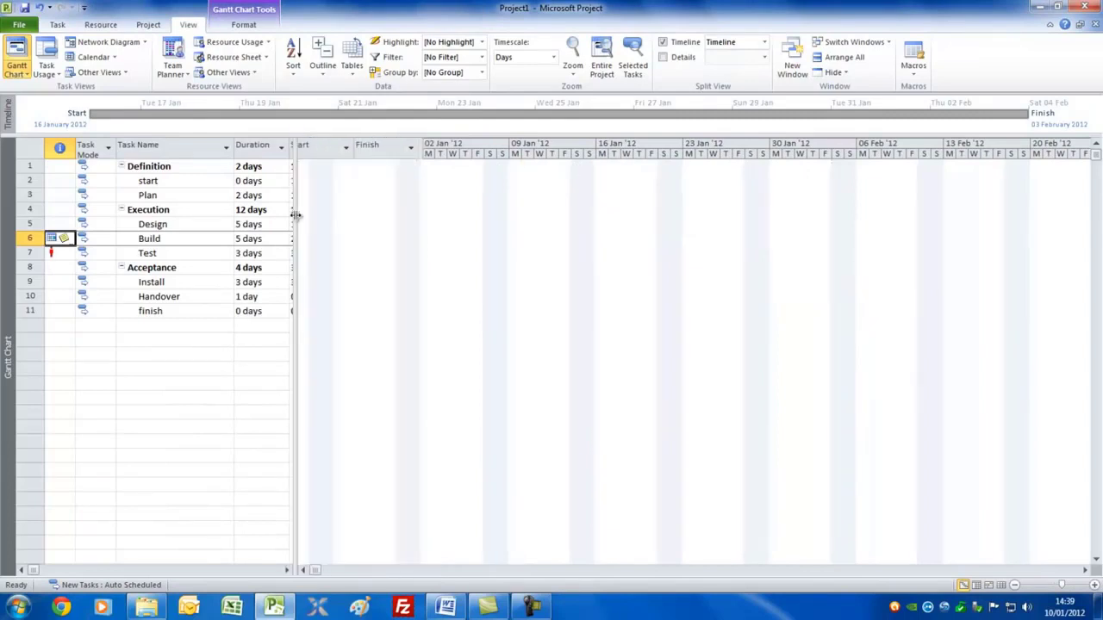
# Step: Check Test's overallocation warning, then Level All, stretching Test to 5 days and finish to 07/02
pyautogui.click(56, 252)
pyautogui.moveTo(56, 253)
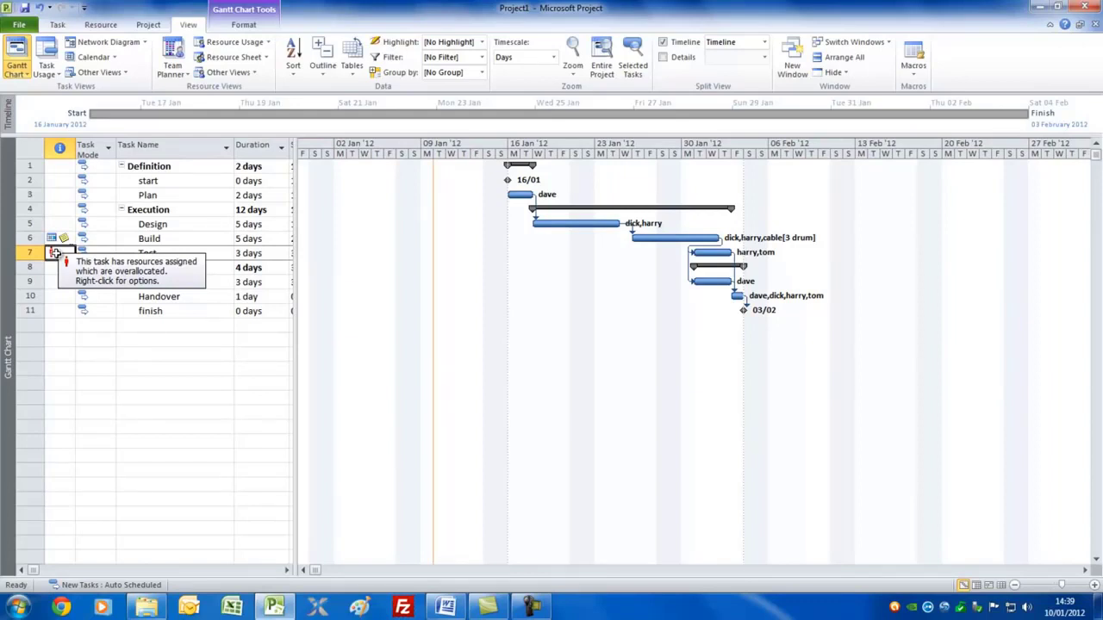
pyautogui.rightClick(56, 253)
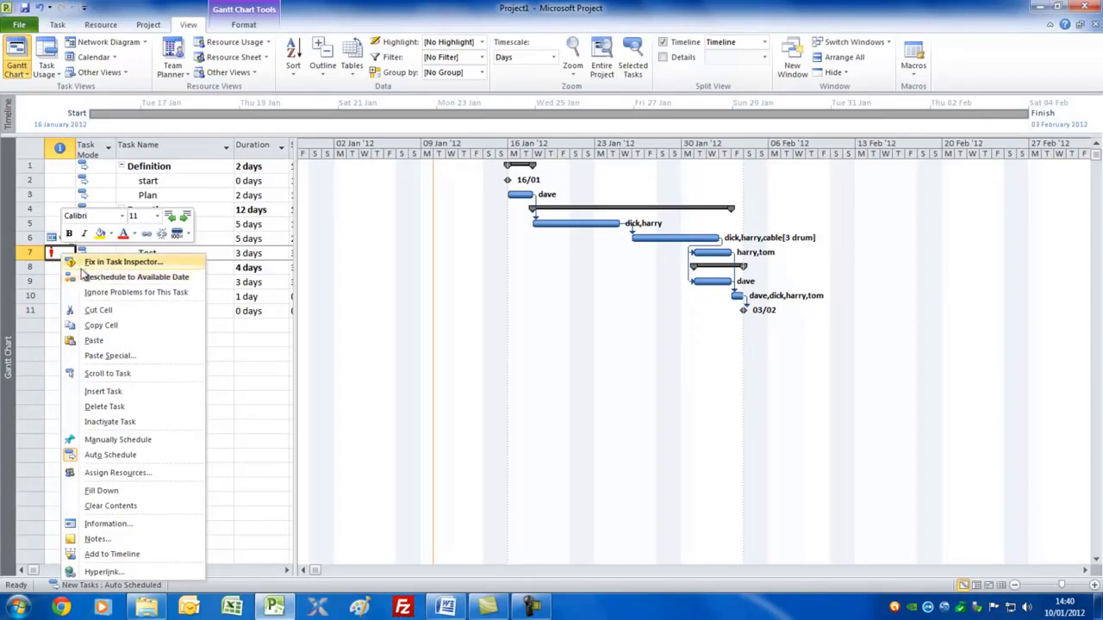
pyautogui.click(53, 255)
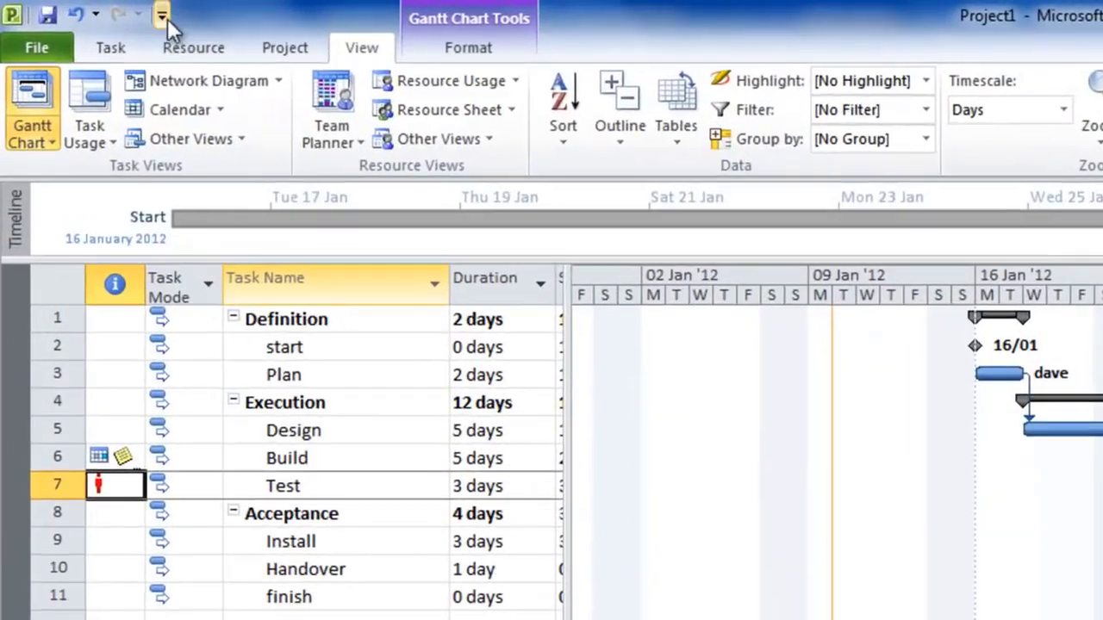
pyautogui.click(195, 50)
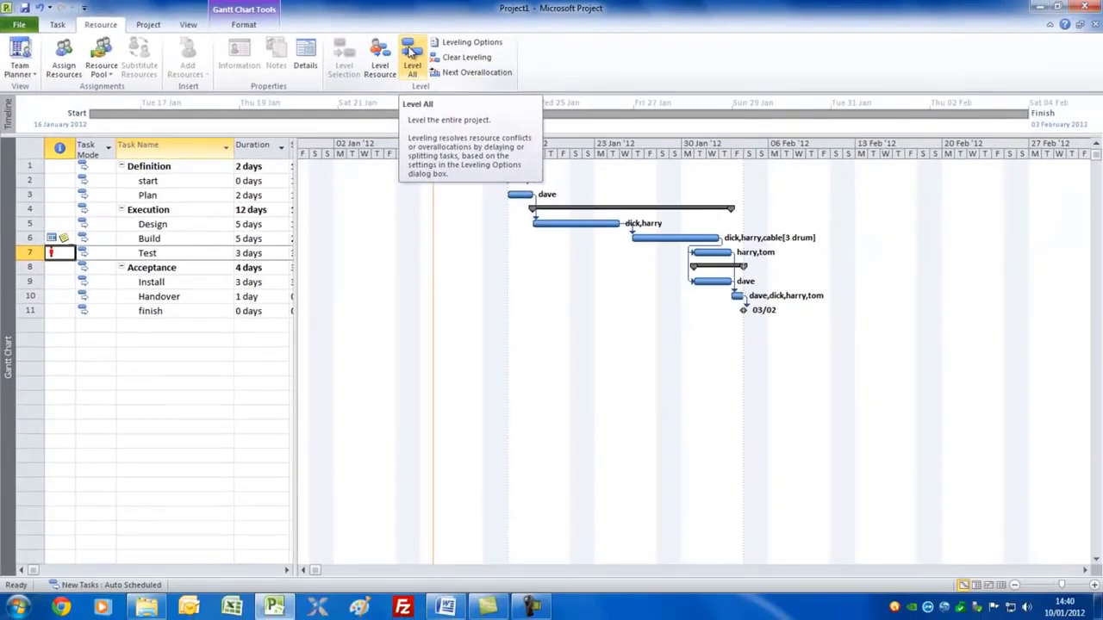
pyautogui.click(410, 52)
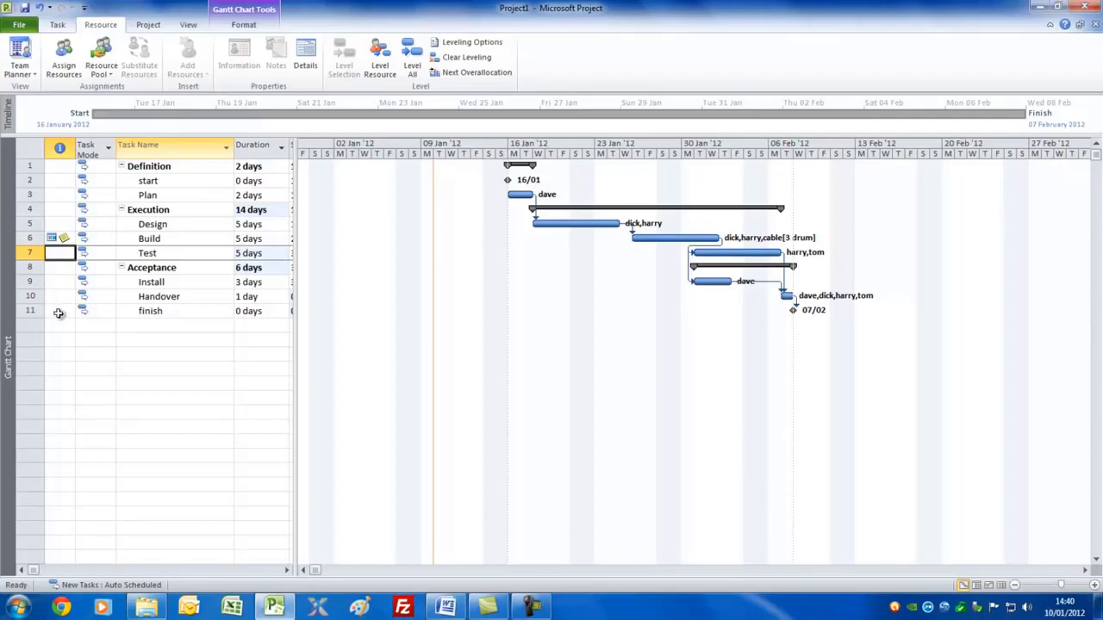
pyautogui.press('Up')
pyautogui.press('Up')
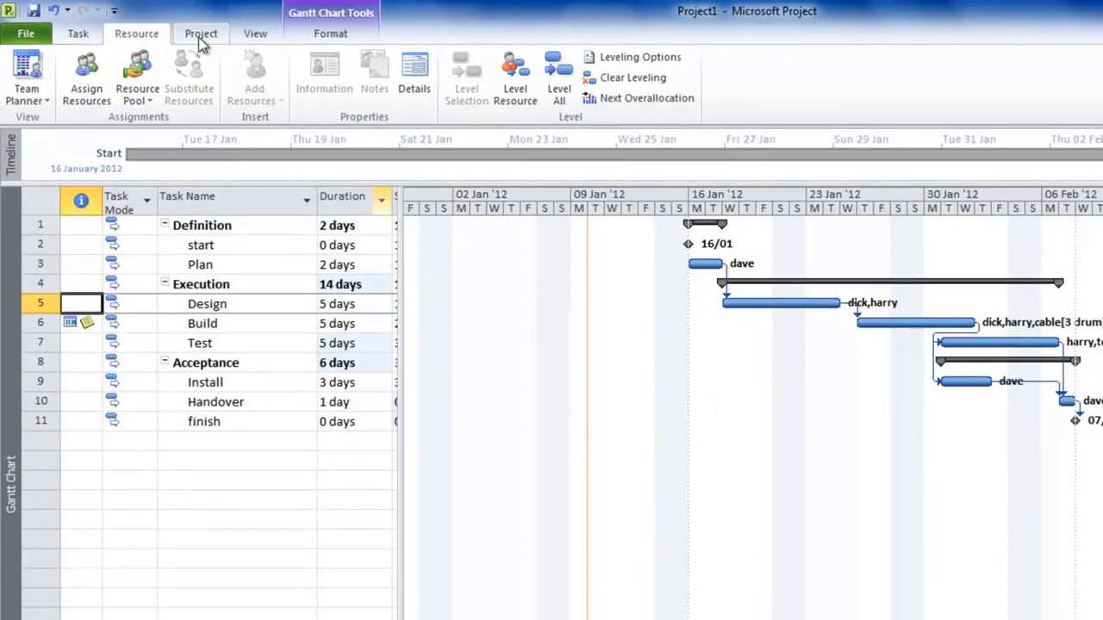
pyautogui.click(200, 43)
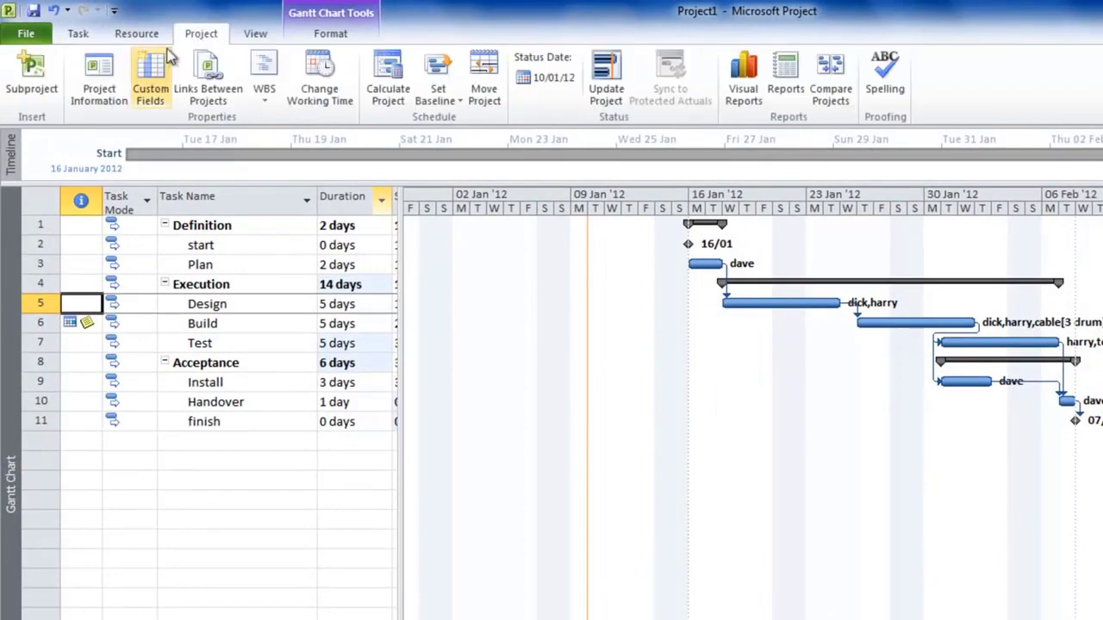
pyautogui.click(99, 76)
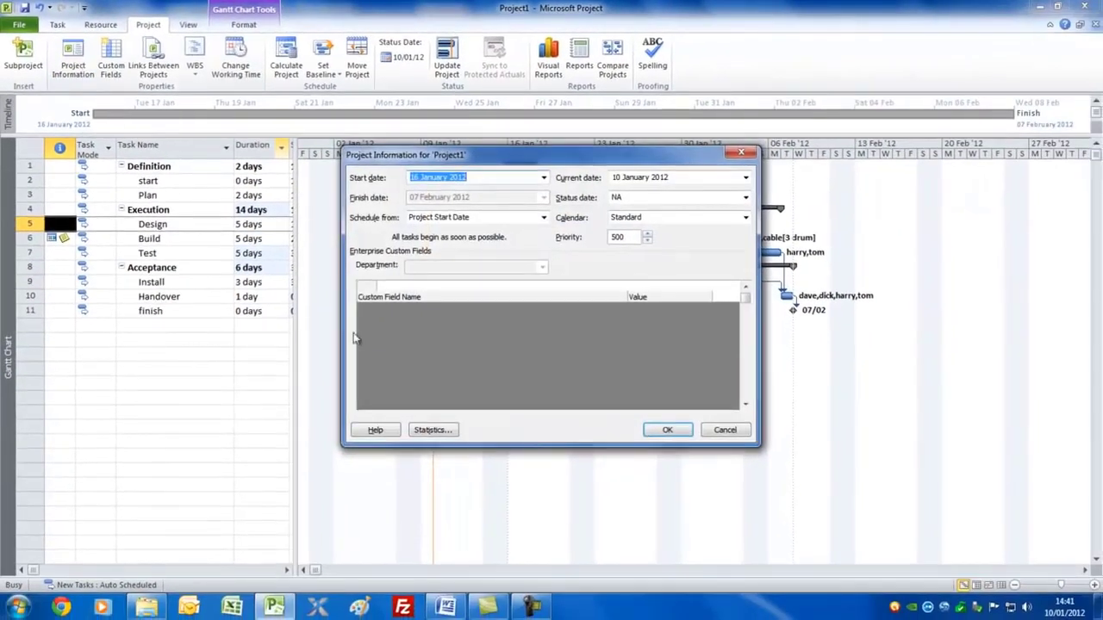
pyautogui.click(434, 430)
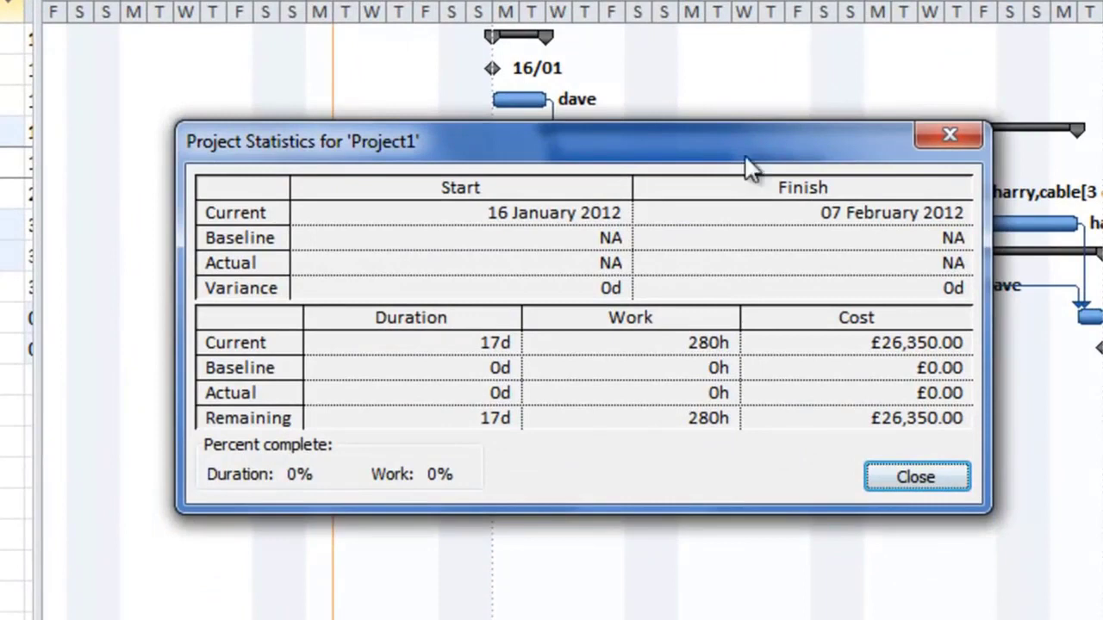
pyautogui.moveTo(747, 160); pyautogui.dragTo(625, 59)
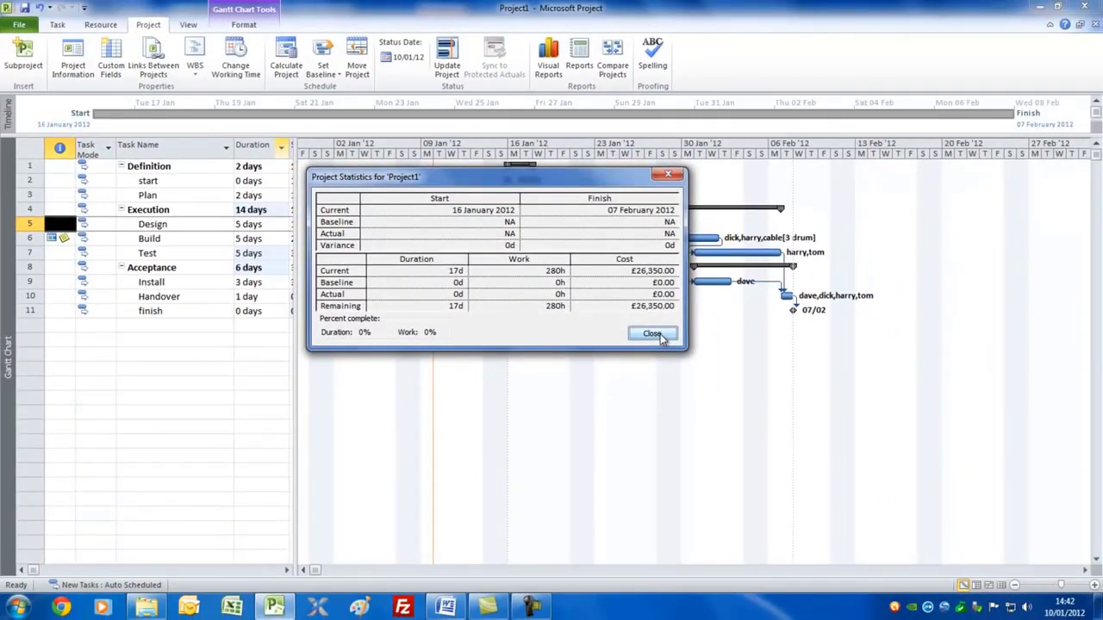
pyautogui.click(660, 333)
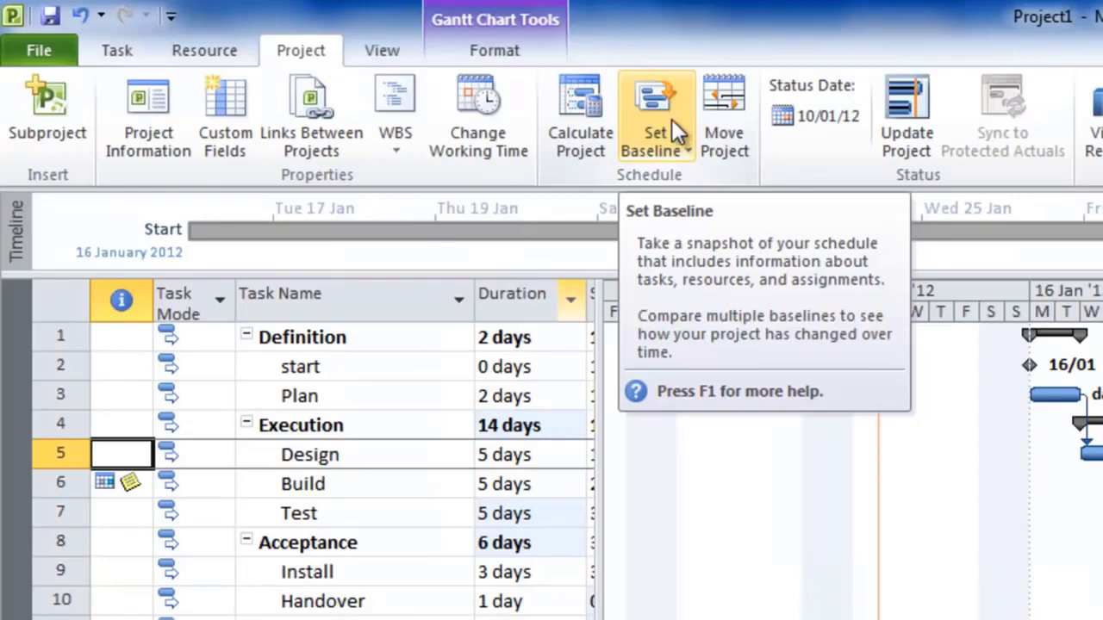
# Step: Save a baseline for the entire project and switch to the Tracking Gantt
pyautogui.click(333, 72)
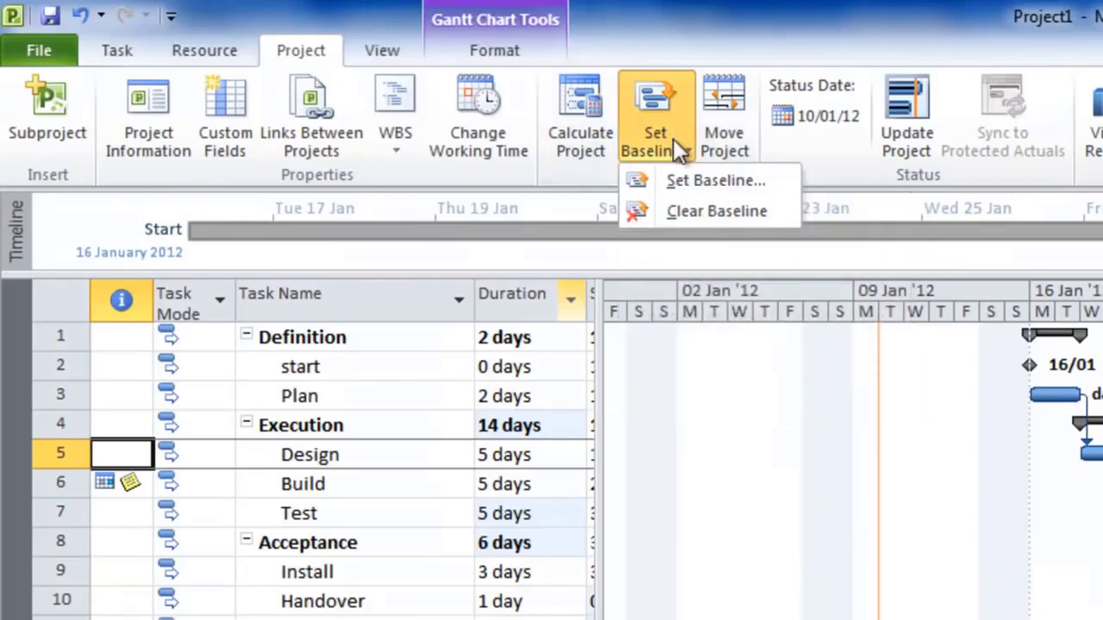
pyautogui.click(717, 180)
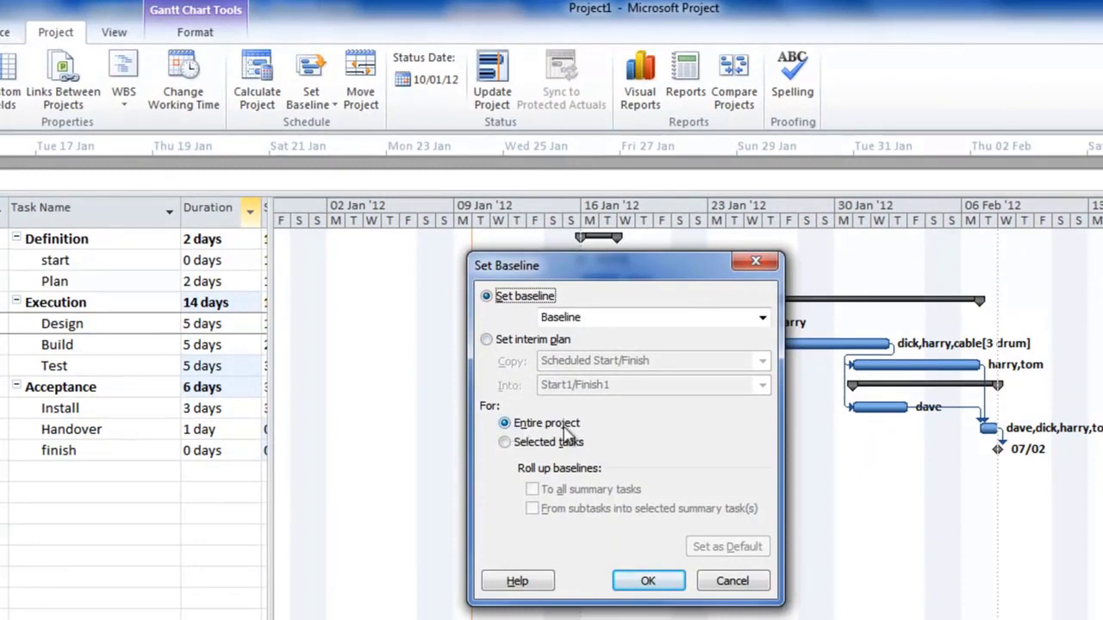
pyautogui.click(650, 583)
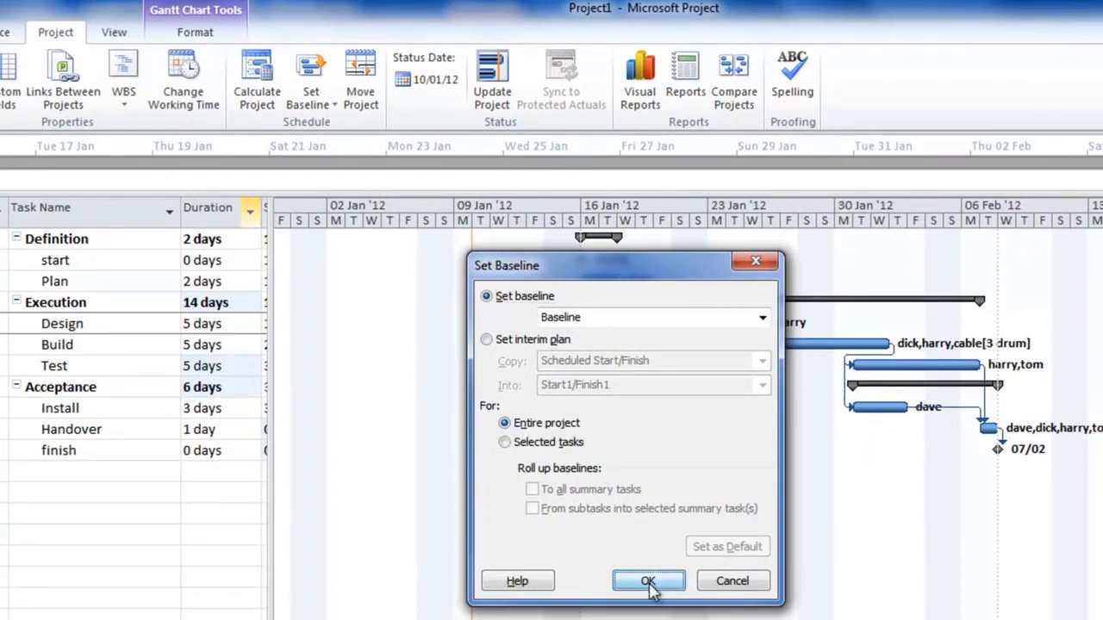
pyautogui.click(0, 32)
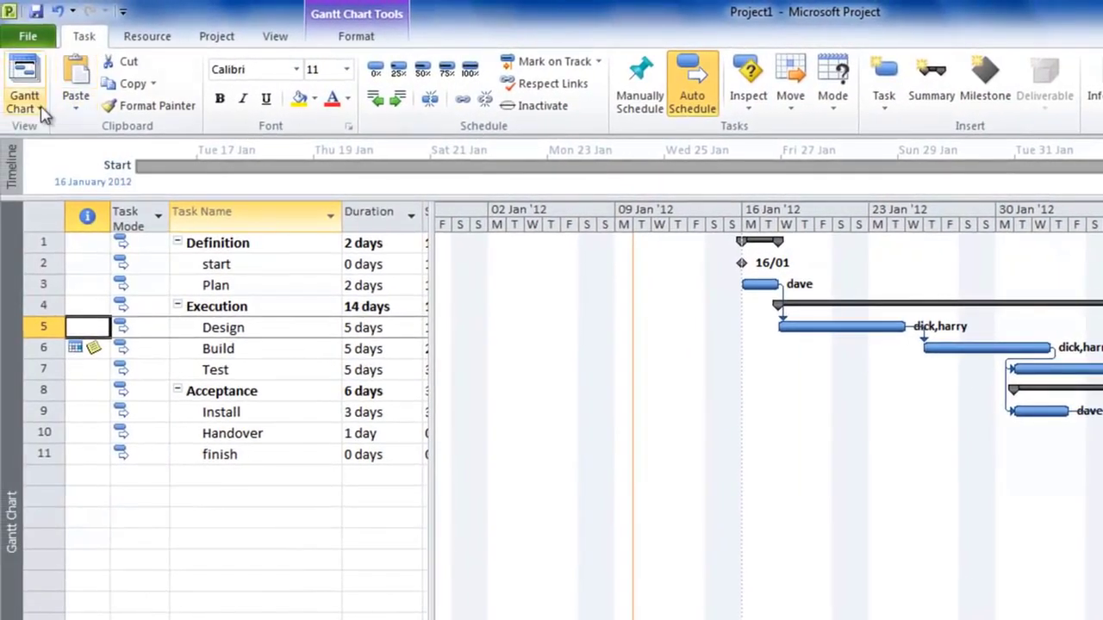
pyautogui.click(42, 110)
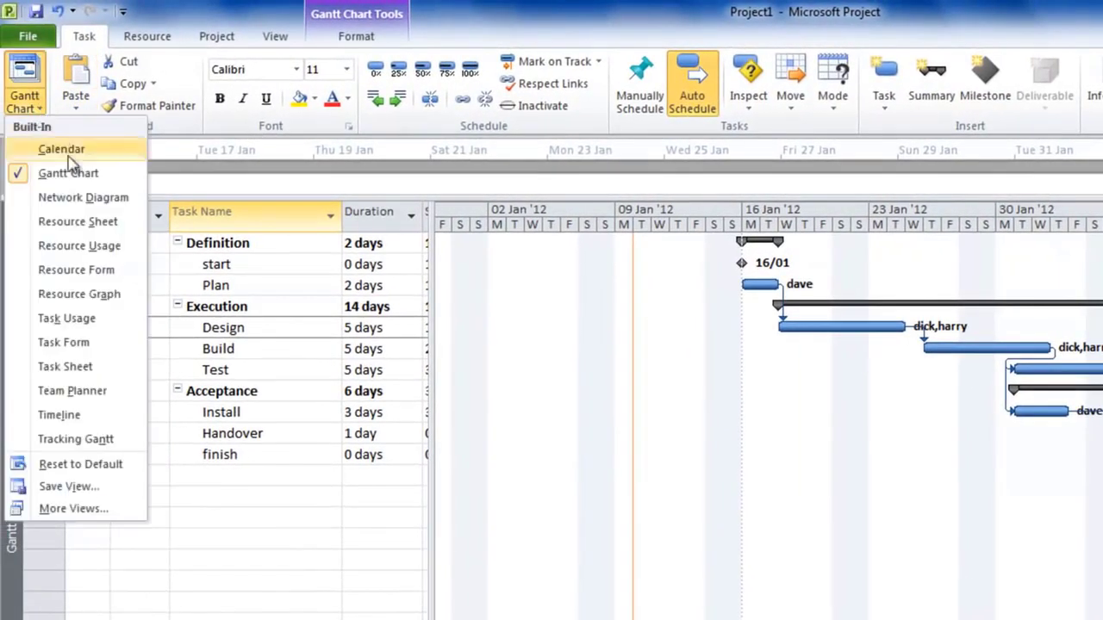
pyautogui.click(77, 440)
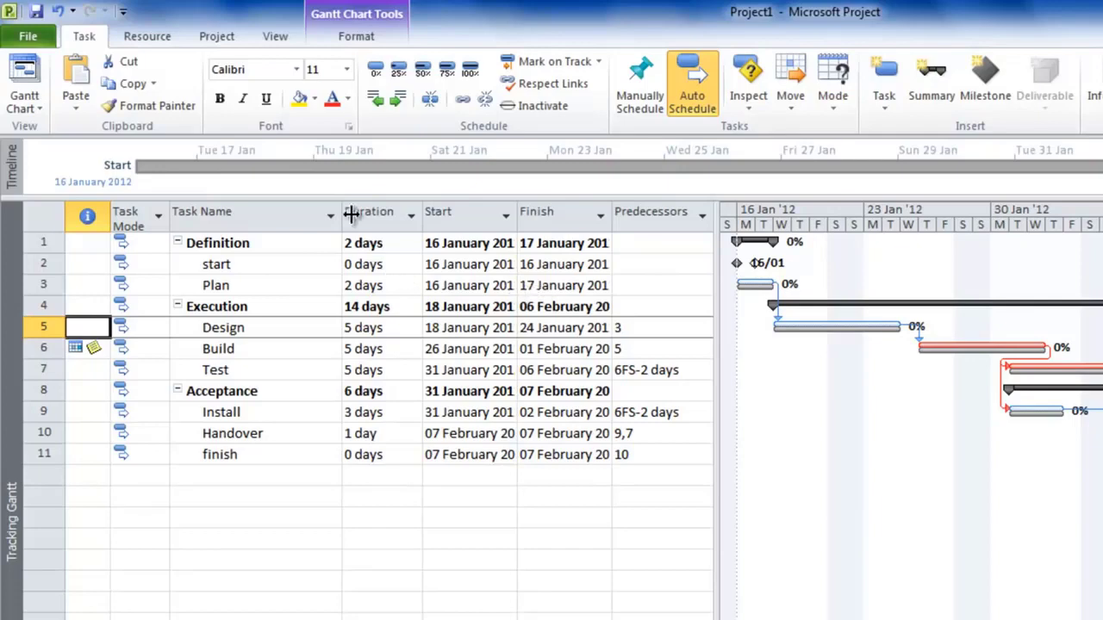
# Step: Show the Work table with baseline hours and resize the table pane beside the chart
pyautogui.click(272, 36)
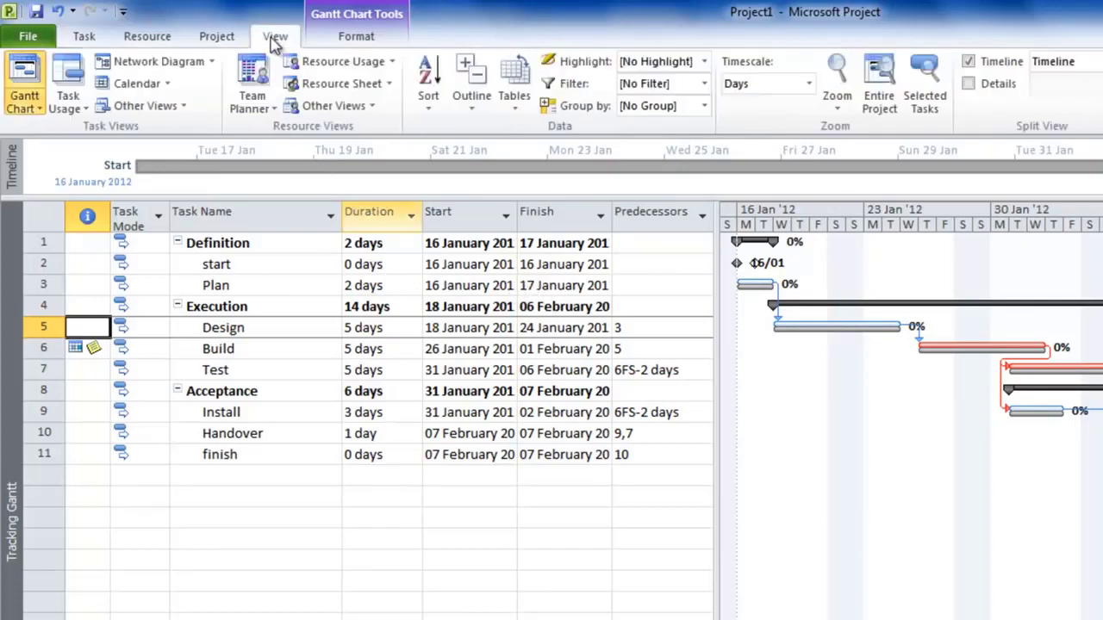
pyautogui.click(517, 112)
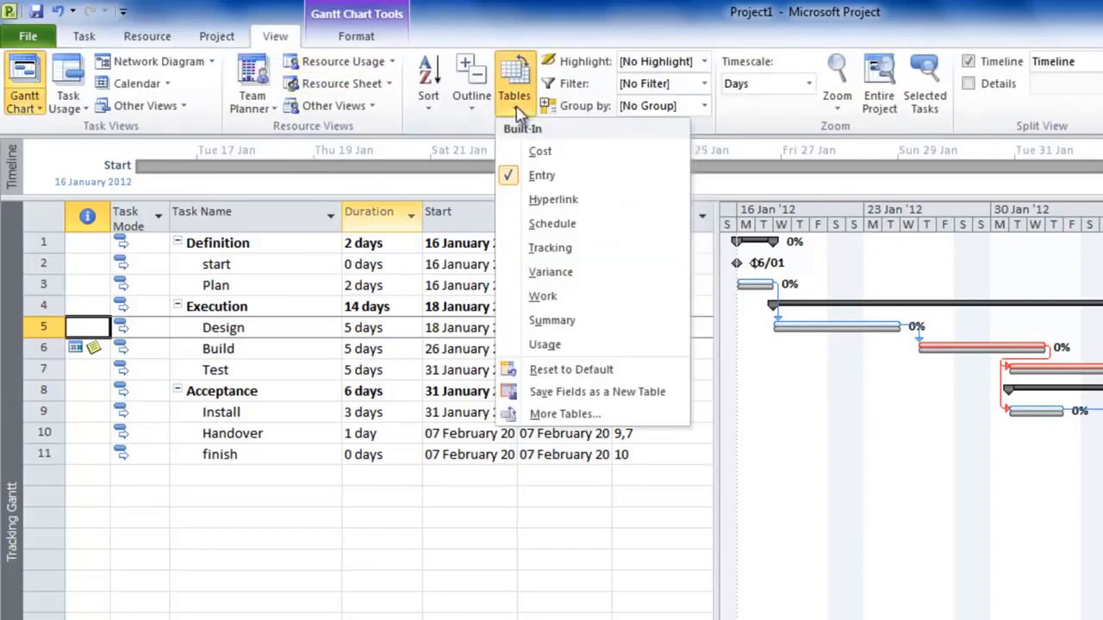
pyautogui.click(552, 248)
pyautogui.moveTo(740, 449); pyautogui.dragTo(1024, 449)
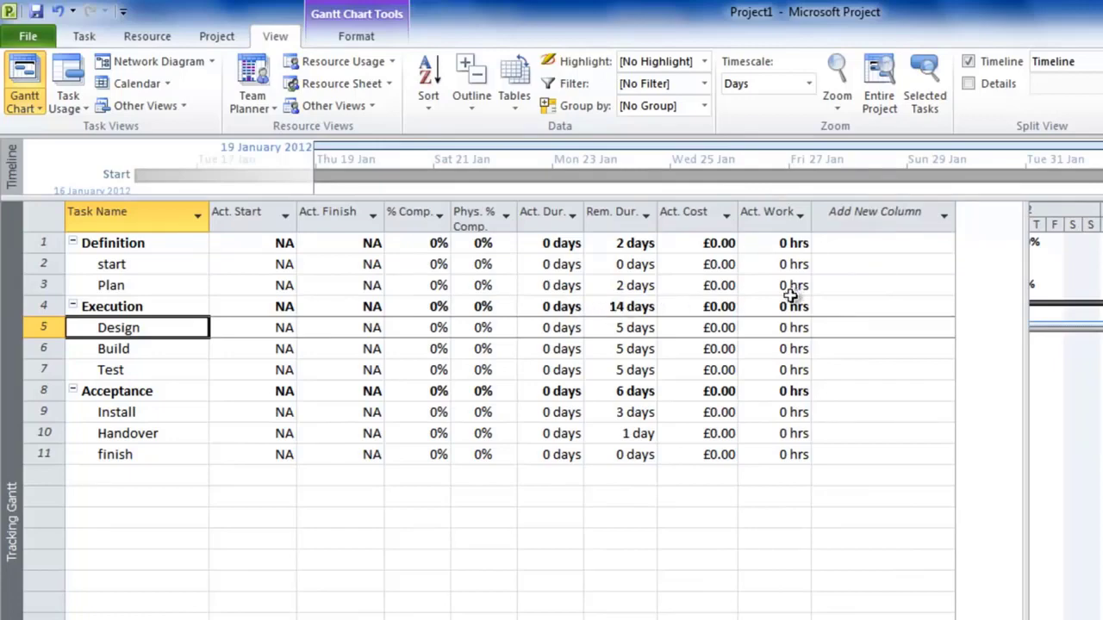
pyautogui.click(514, 112)
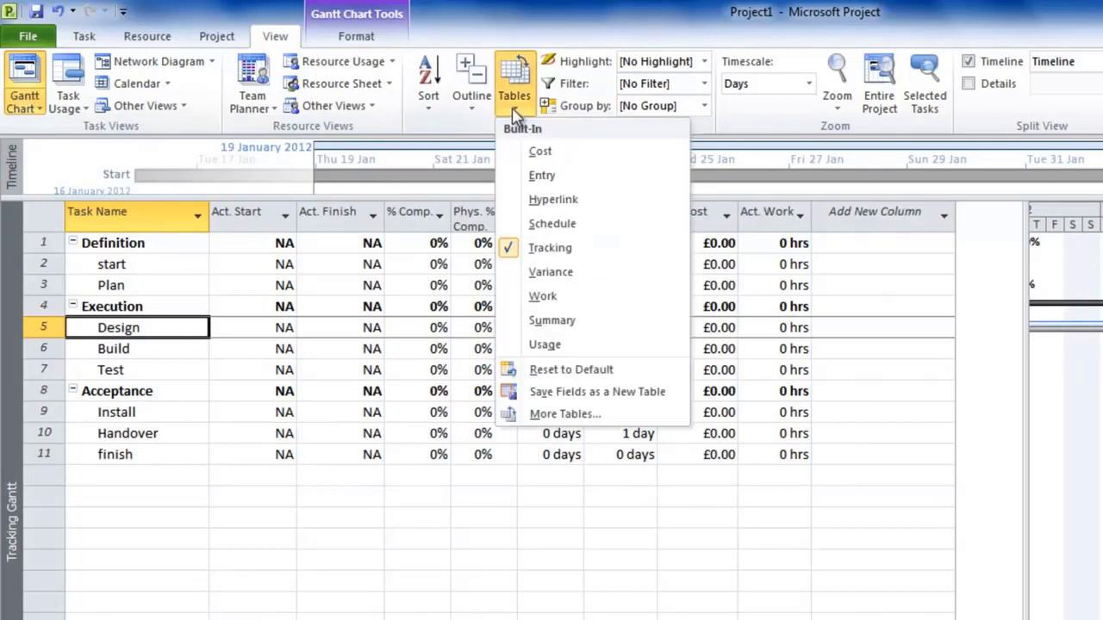
pyautogui.click(551, 298)
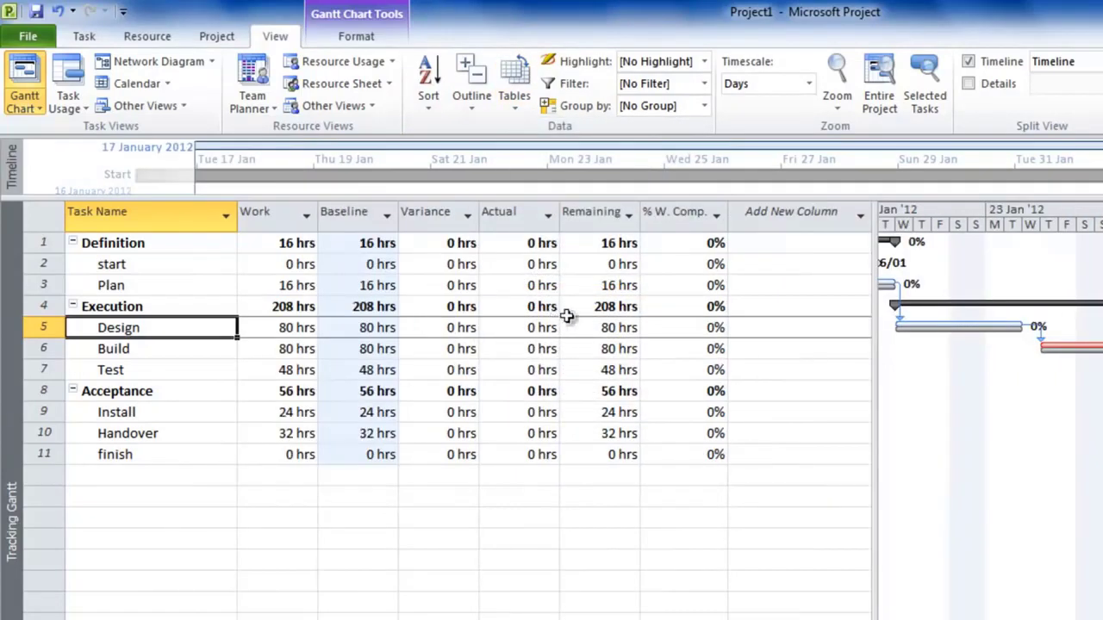
pyautogui.moveTo(874, 405); pyautogui.dragTo(417, 364)
pyautogui.click(142, 38)
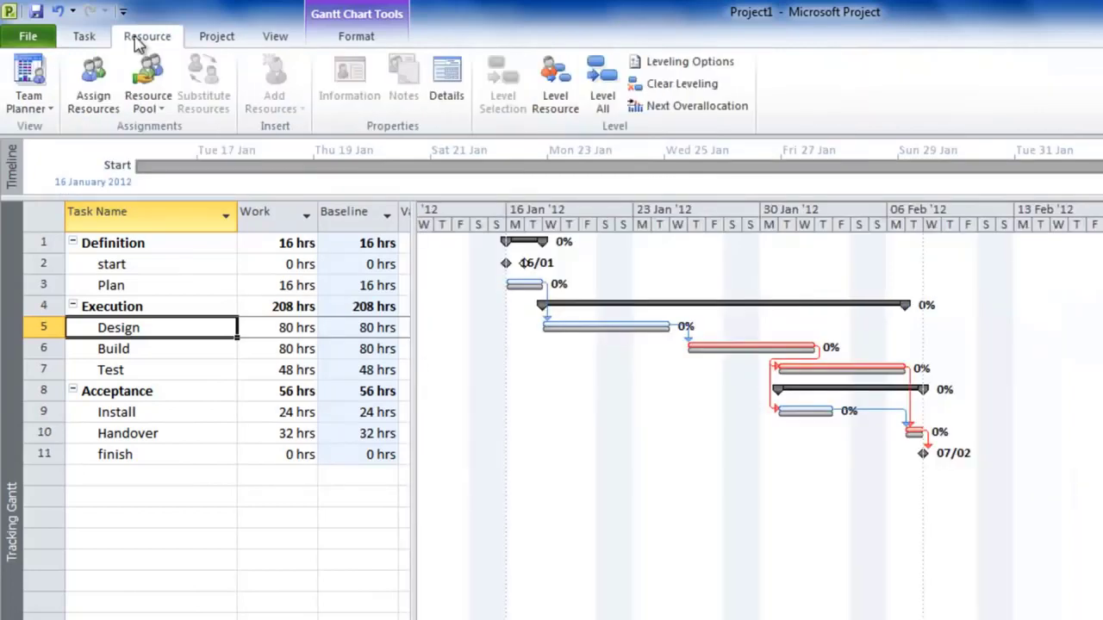
pyautogui.click(84, 39)
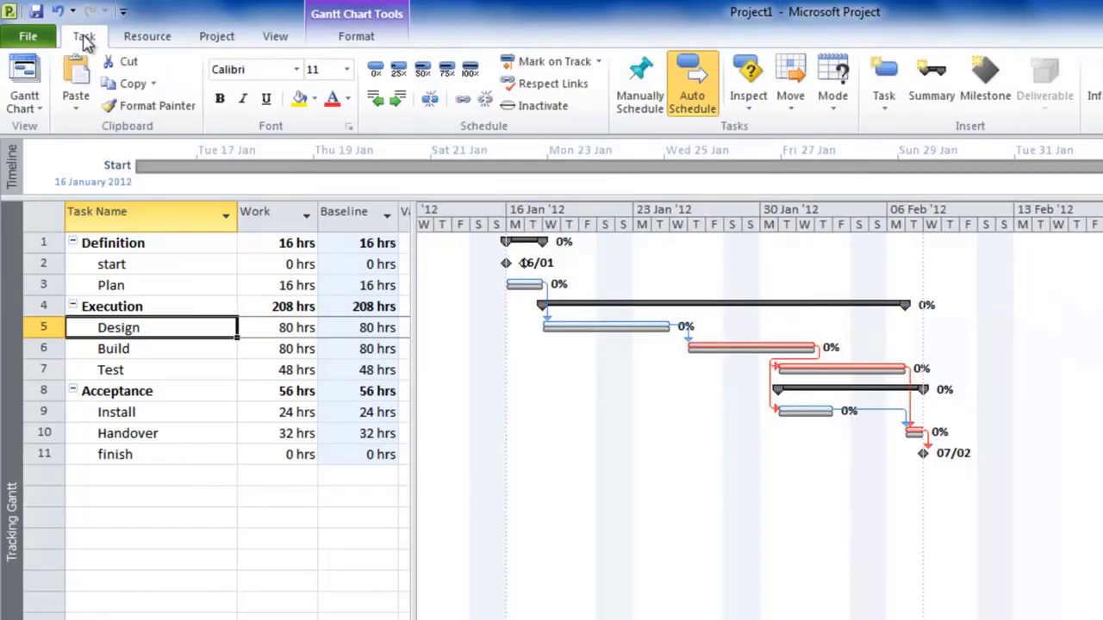
pyautogui.click(175, 288)
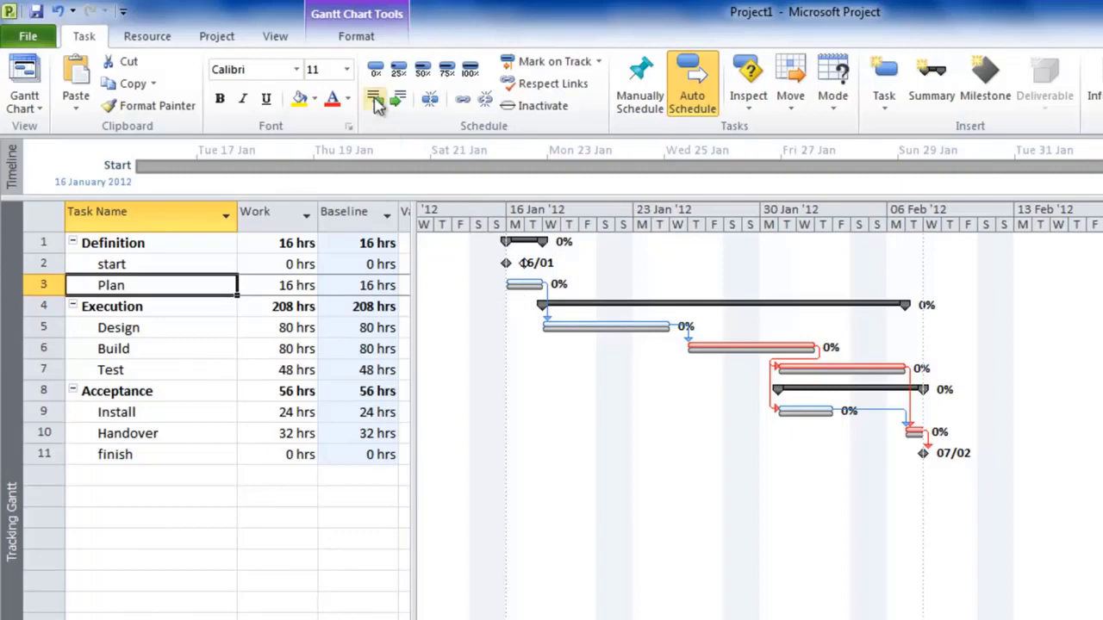
# Step: Mark Plan 100% complete and move Design to start Thu 19 Jan '12, keeping its link
pyautogui.click(471, 70)
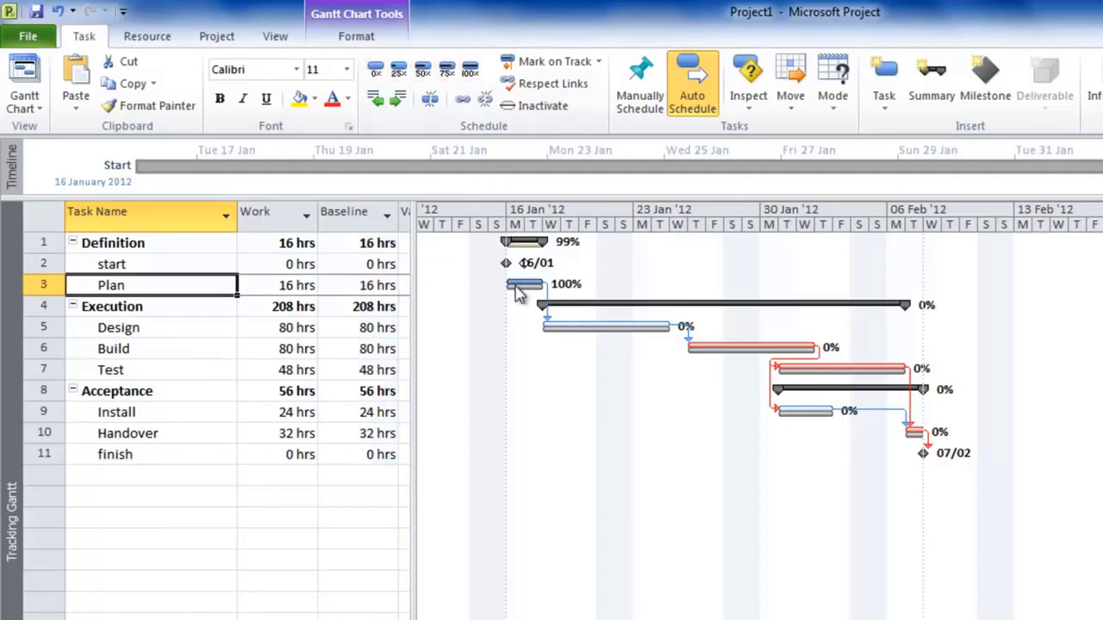
pyautogui.click(168, 328)
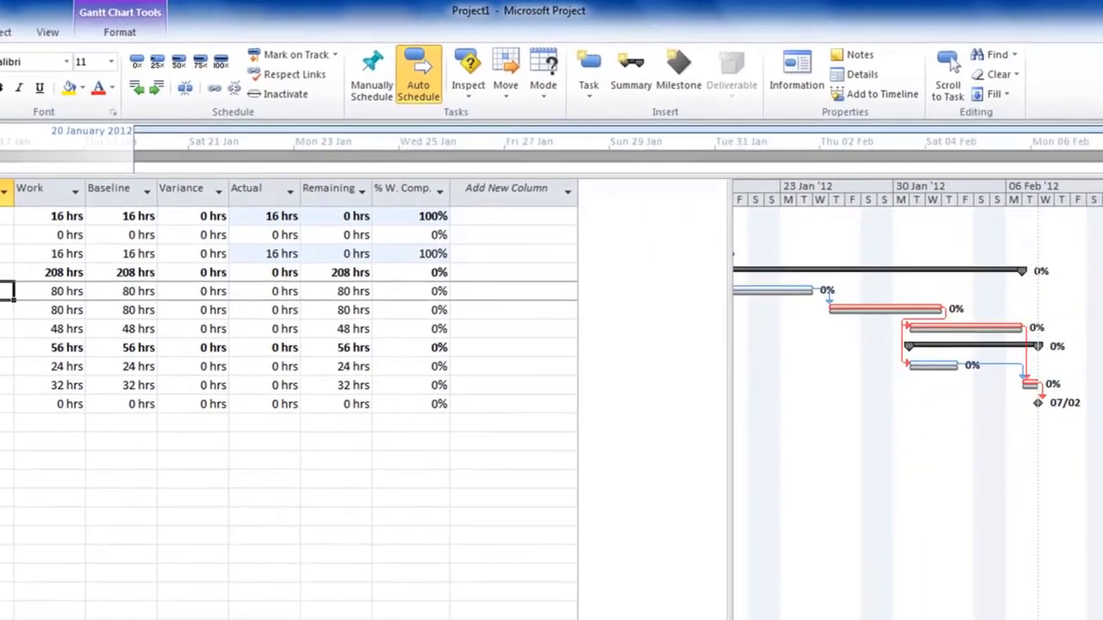
pyautogui.doubleClick(112, 293)
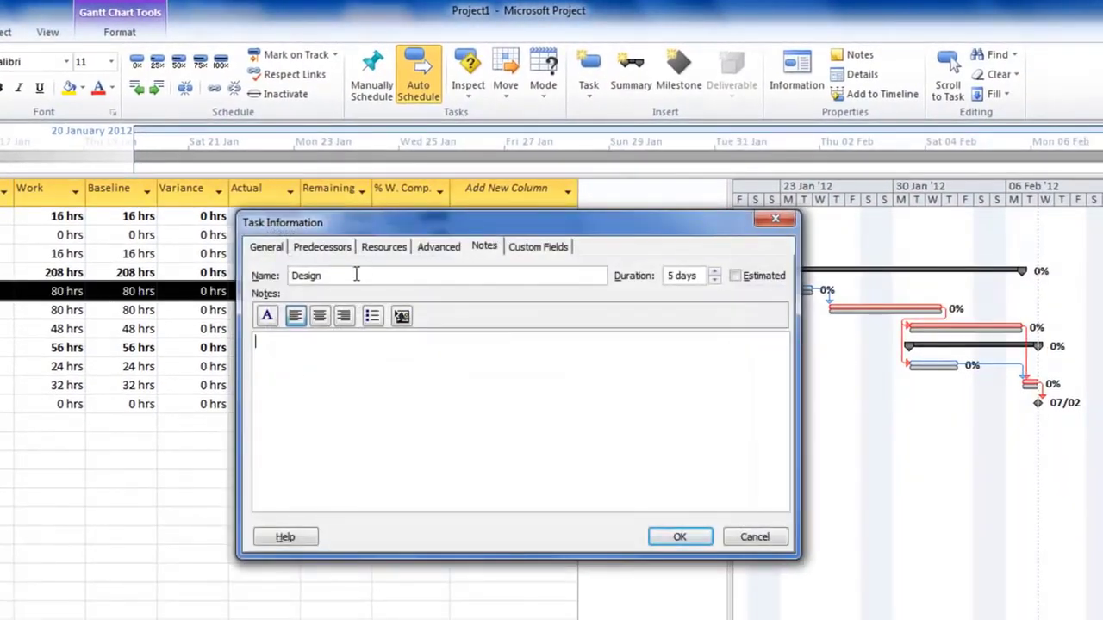
pyautogui.click(255, 250)
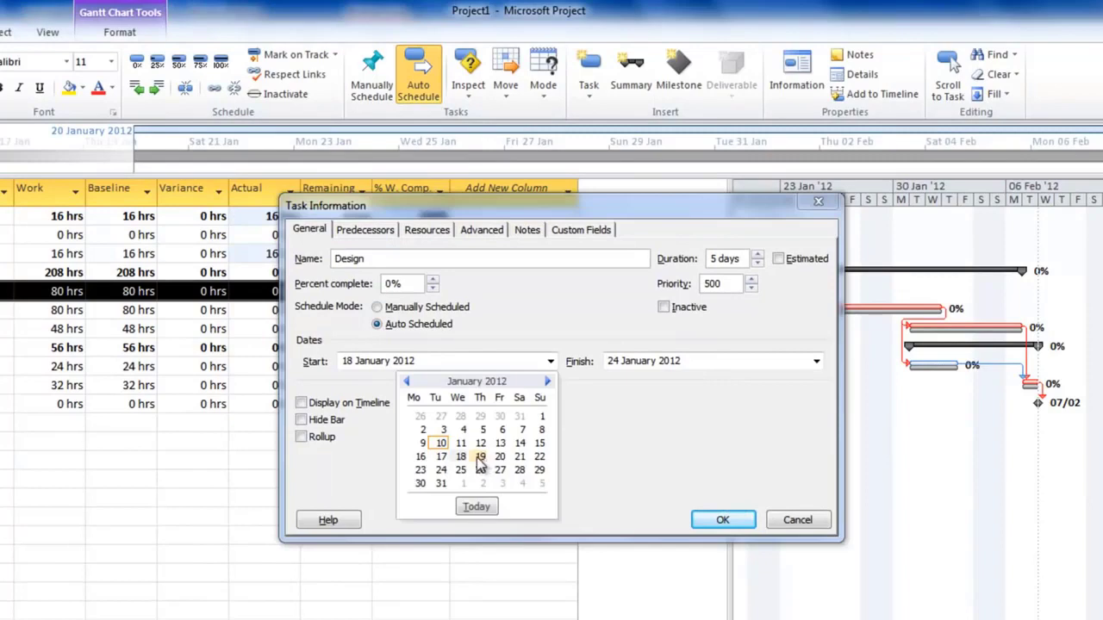
pyautogui.click(482, 458)
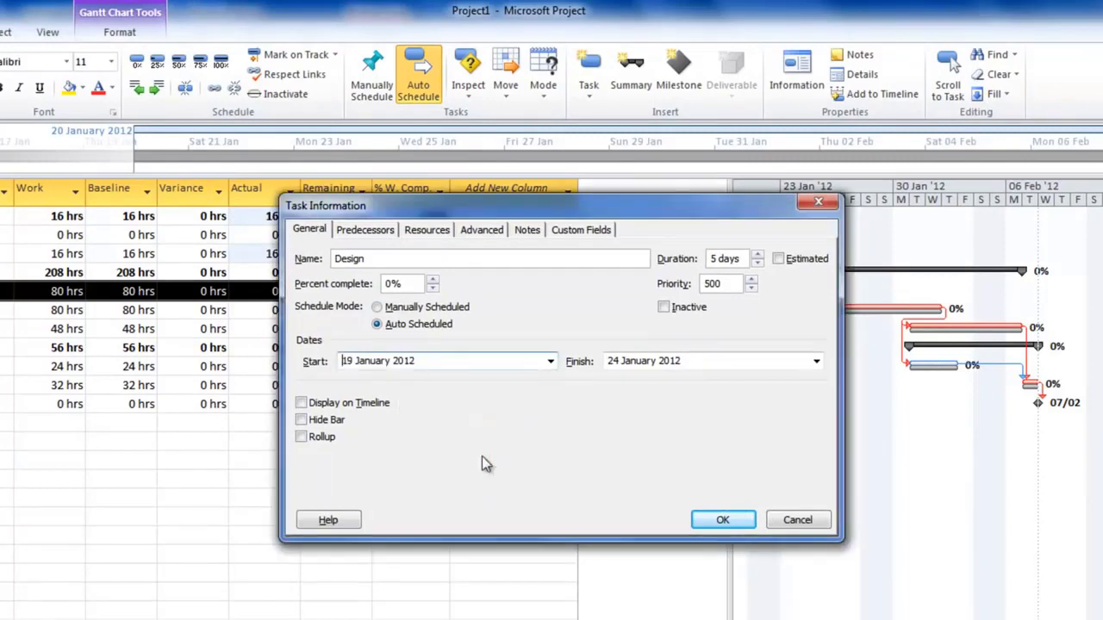
pyautogui.click(714, 520)
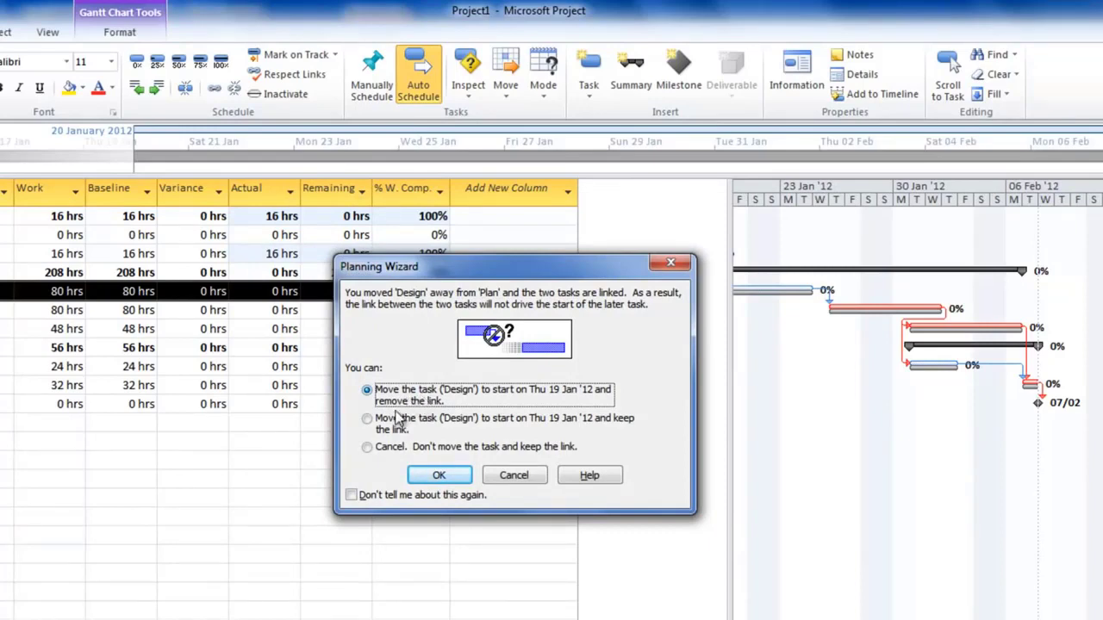
pyautogui.click(368, 419)
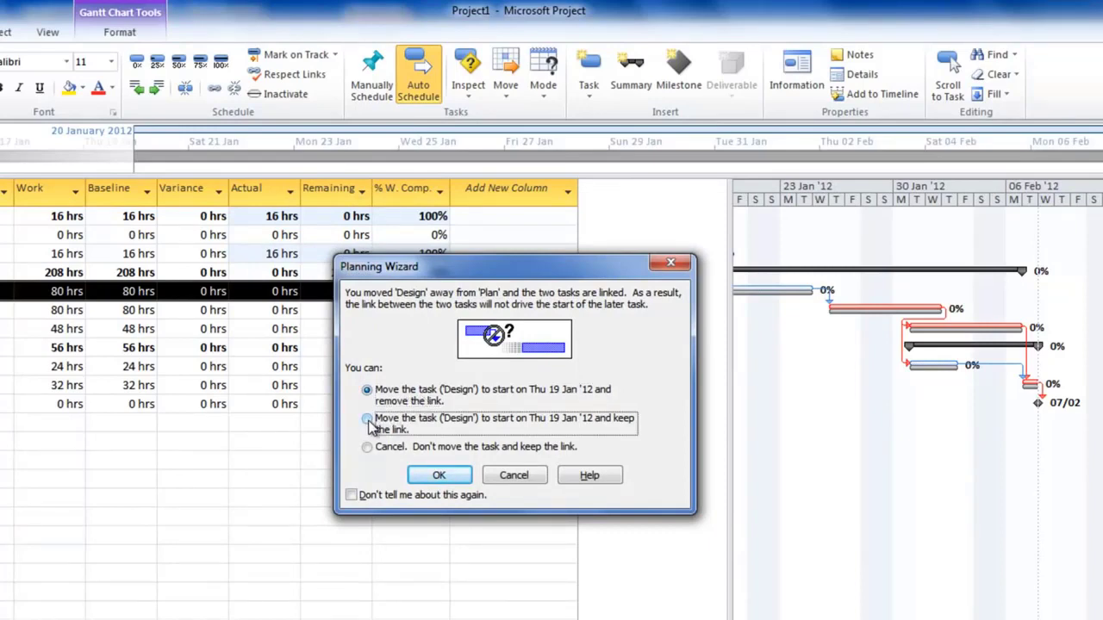
pyautogui.click(439, 476)
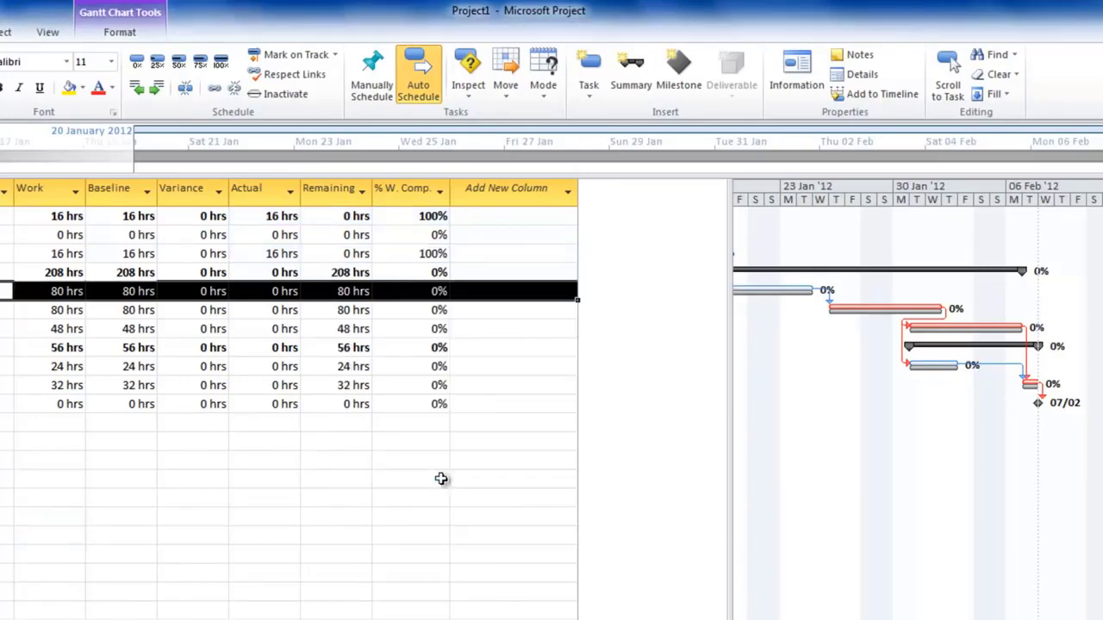
# Step: Record 25 hrs actual work and 70 hrs remaining work on the Design task
pyautogui.moveTo(732, 531); pyautogui.dragTo(279, 475)
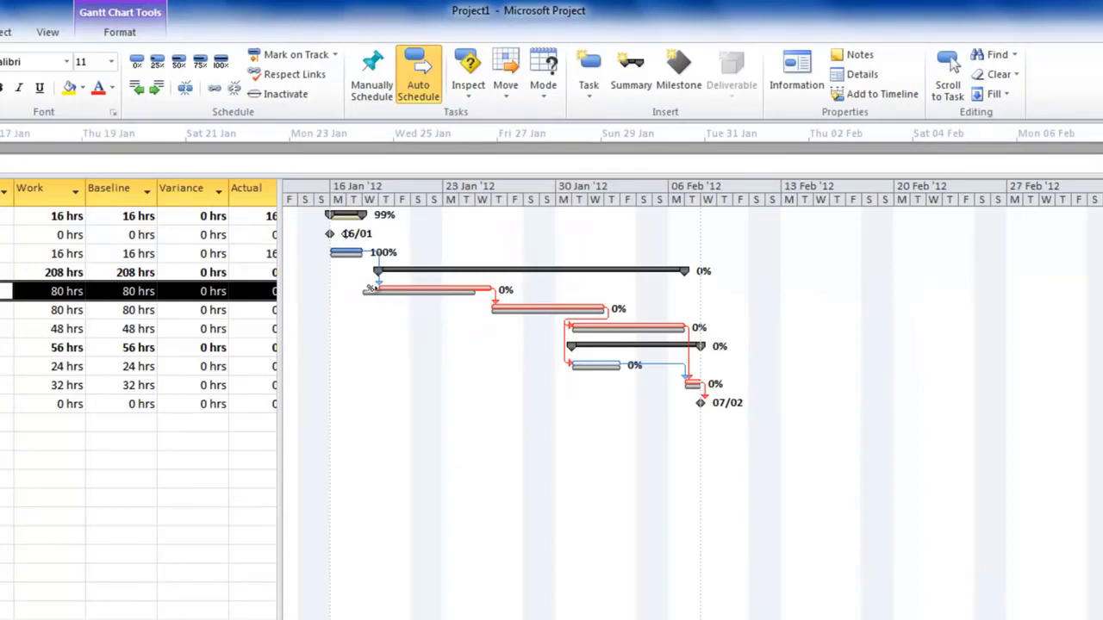
pyautogui.moveTo(492, 289)
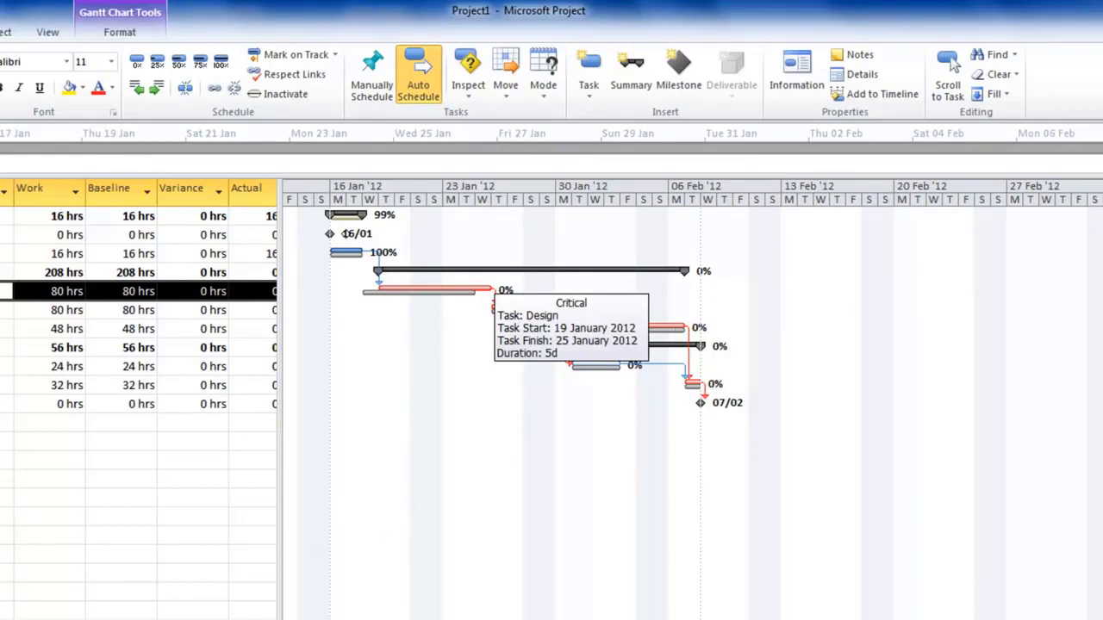
pyautogui.click(947, 73)
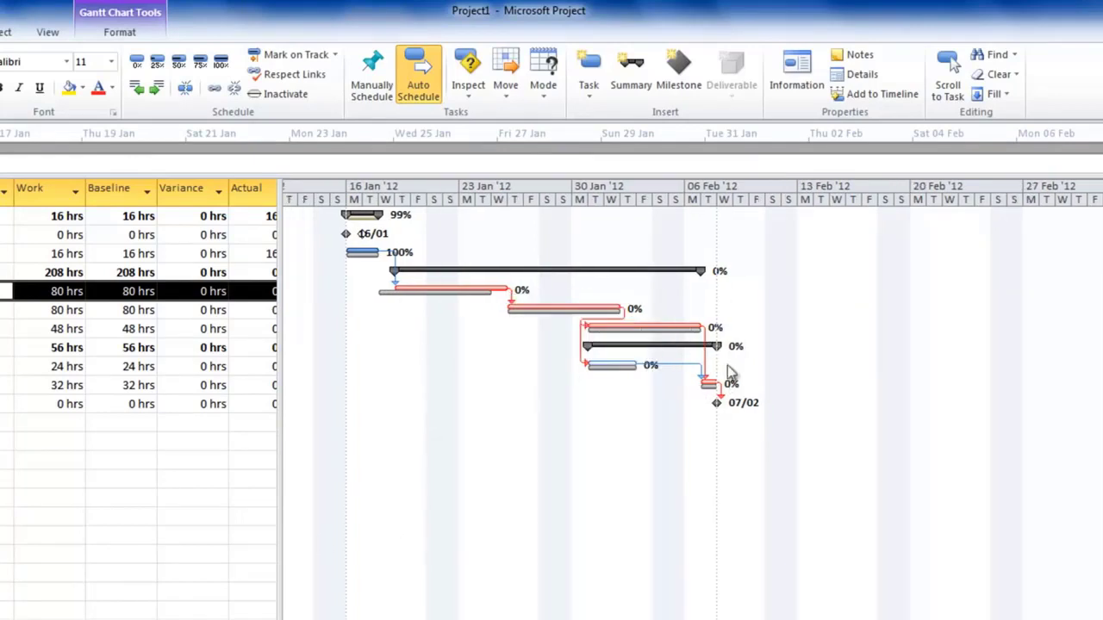
pyautogui.moveTo(280, 371); pyautogui.dragTo(433, 371)
pyautogui.click(293, 290)
pyautogui.doubleClick(292, 287)
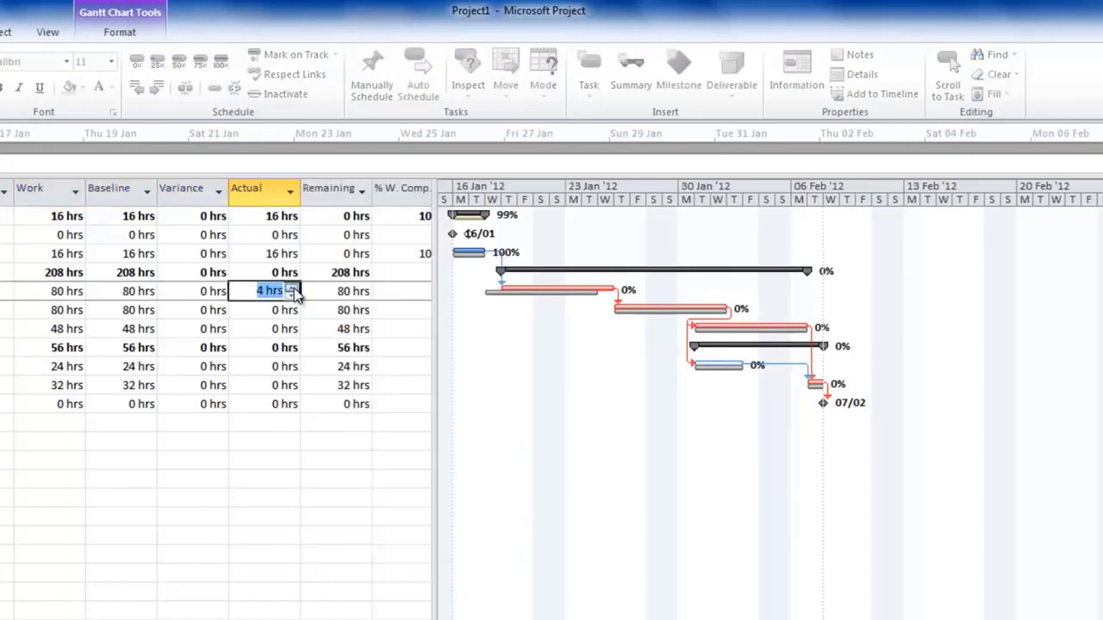
pyautogui.click(349, 293)
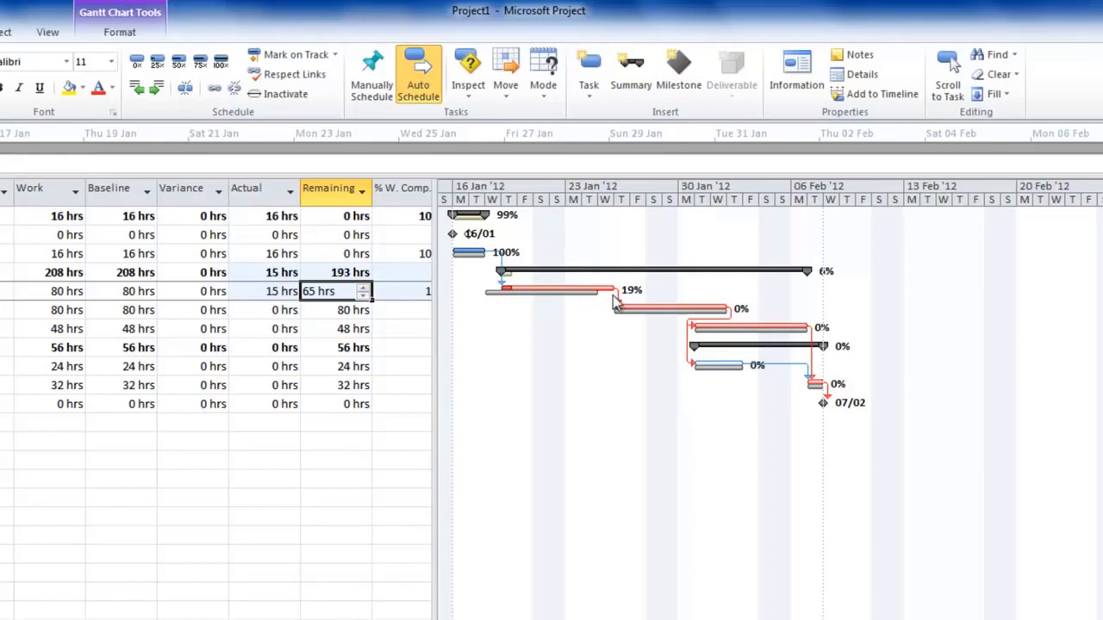
pyautogui.moveTo(437, 397); pyautogui.dragTo(528, 399)
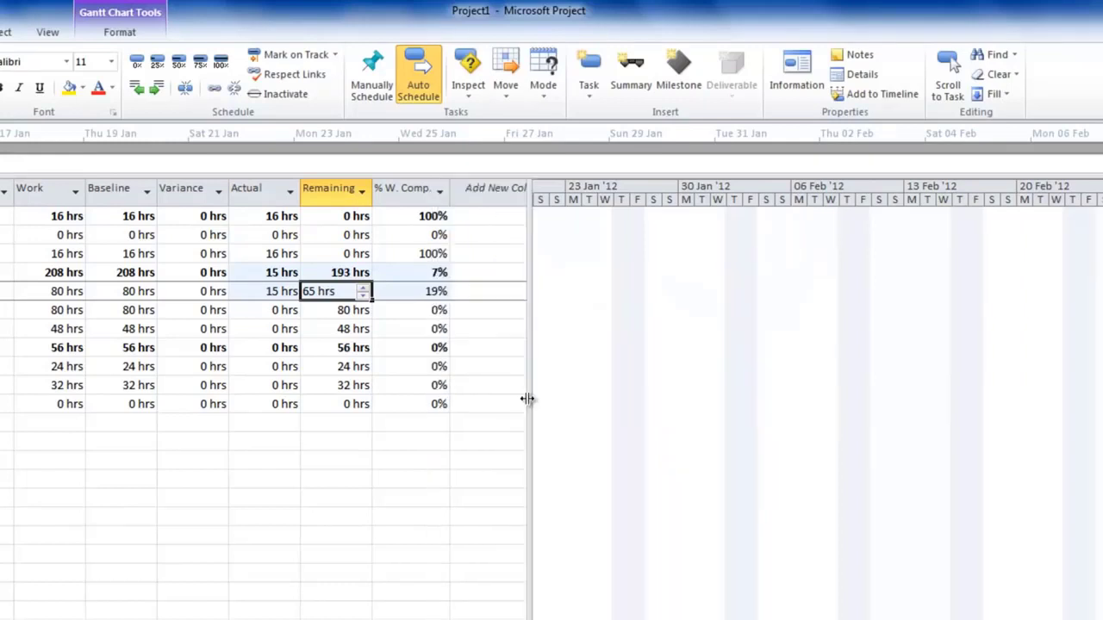
pyautogui.click(435, 291)
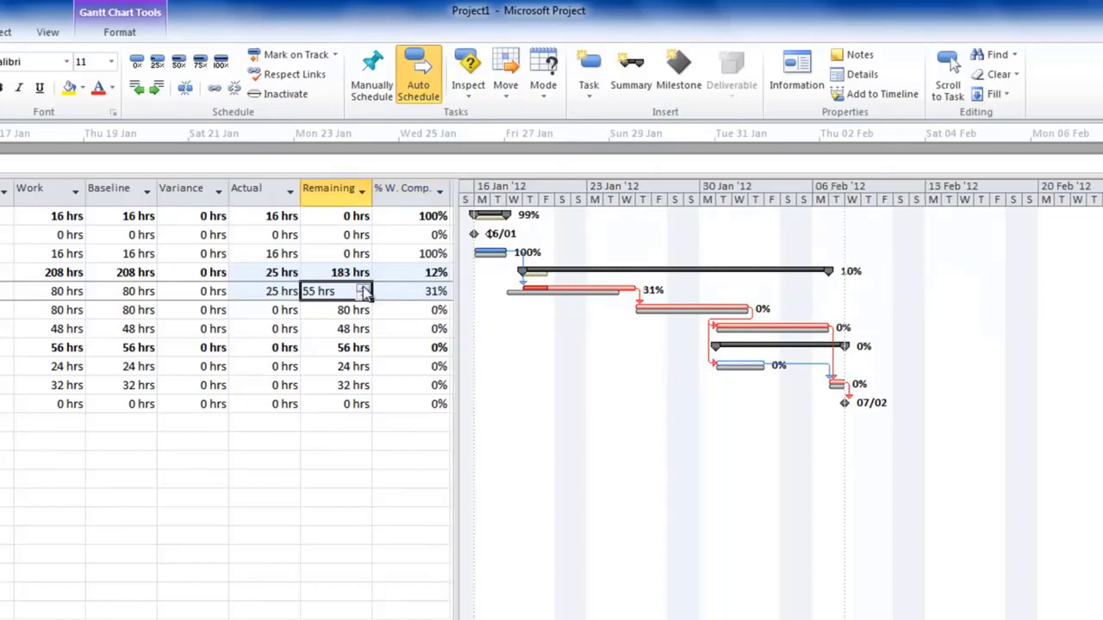
pyautogui.click(364, 289)
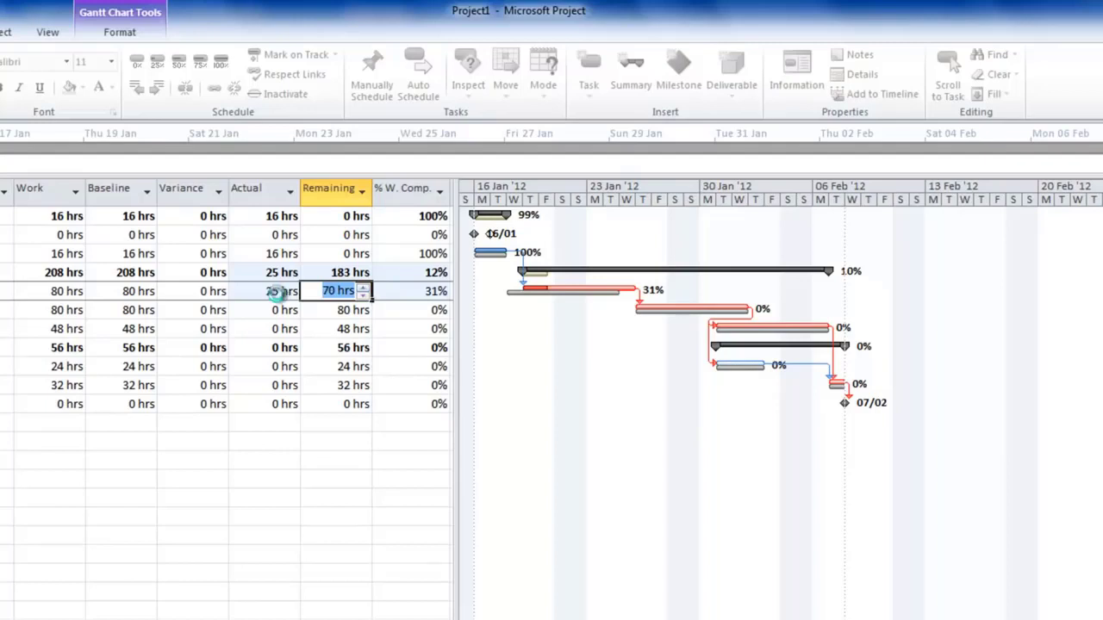
pyautogui.click(278, 291)
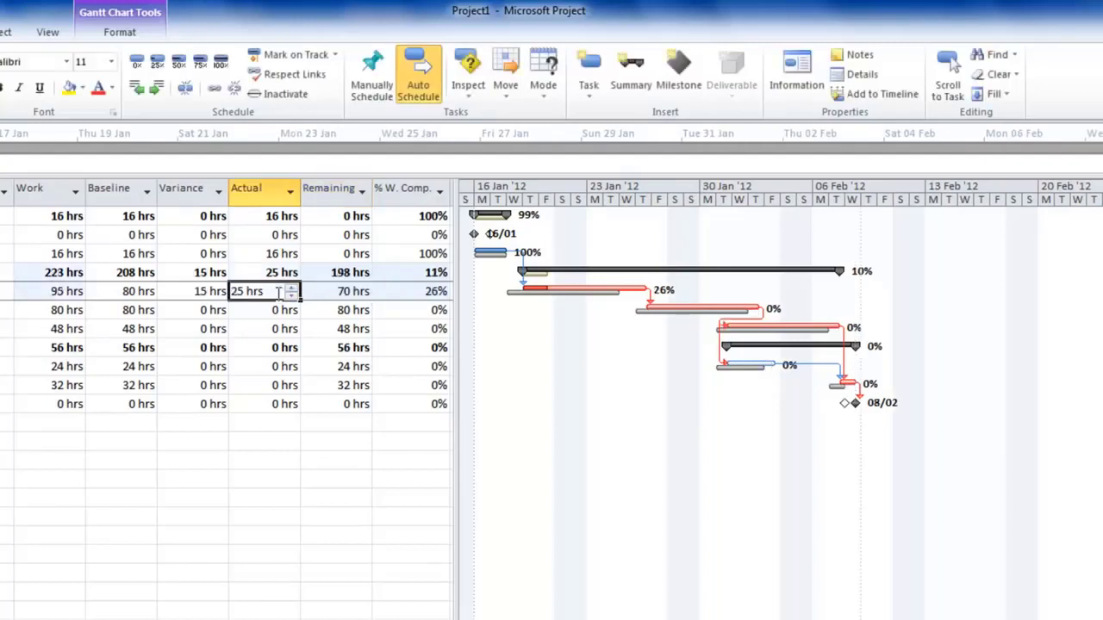
pyautogui.click(650, 315)
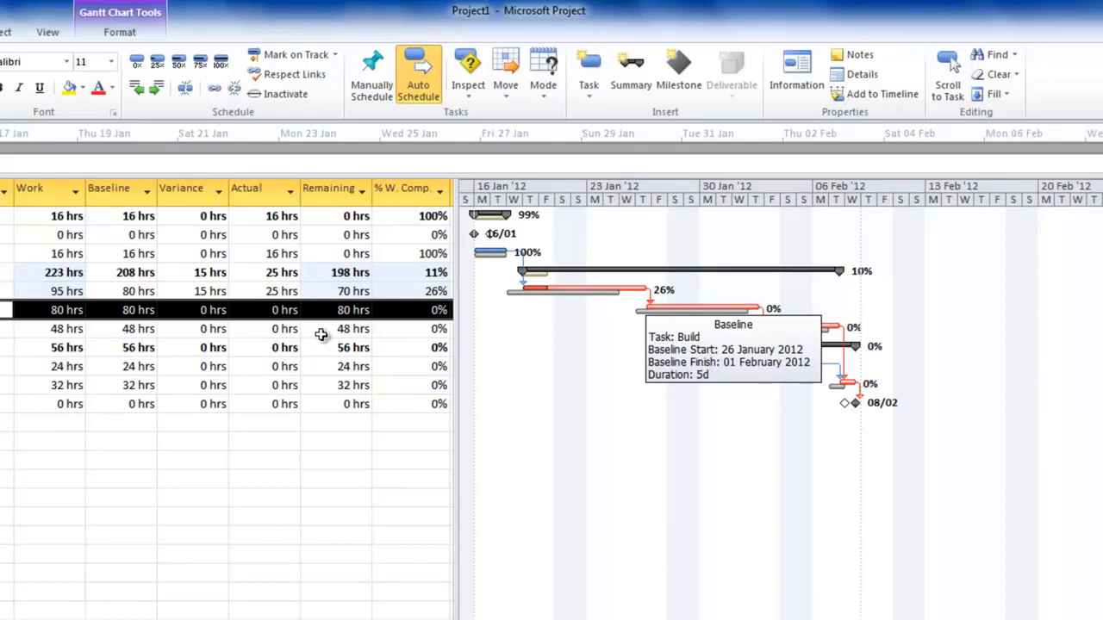
# Step: Raise Build's remaining work to 199 hrs
pyautogui.click(344, 312)
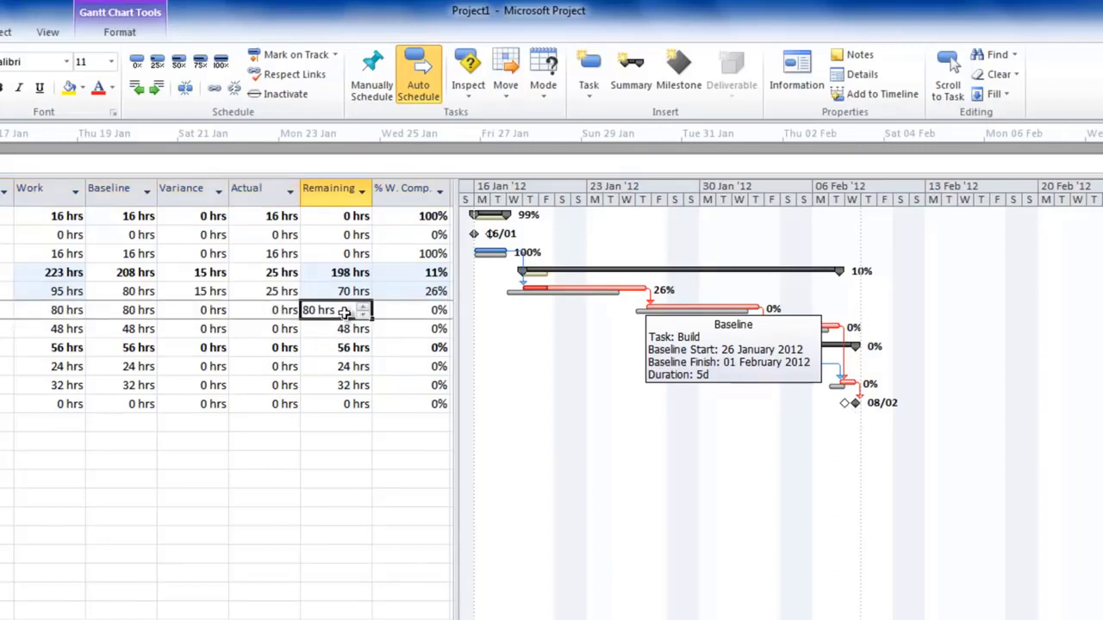
pyautogui.write('199')
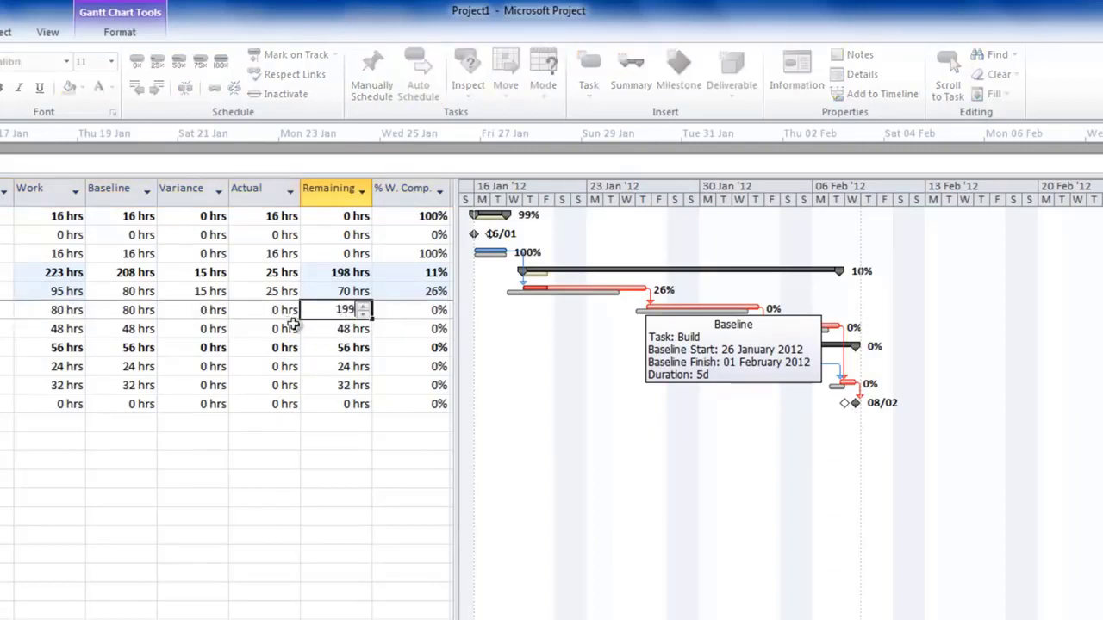
pyautogui.click(285, 310)
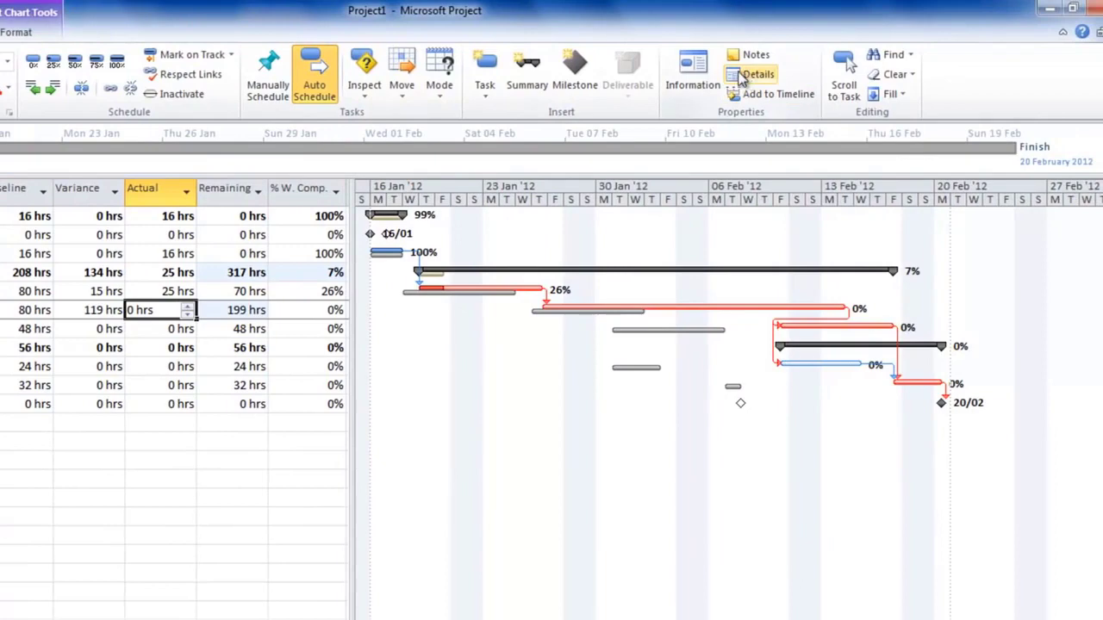
# Step: Show the task details form below the Gantt for the Design task and its resources
pyautogui.click(741, 76)
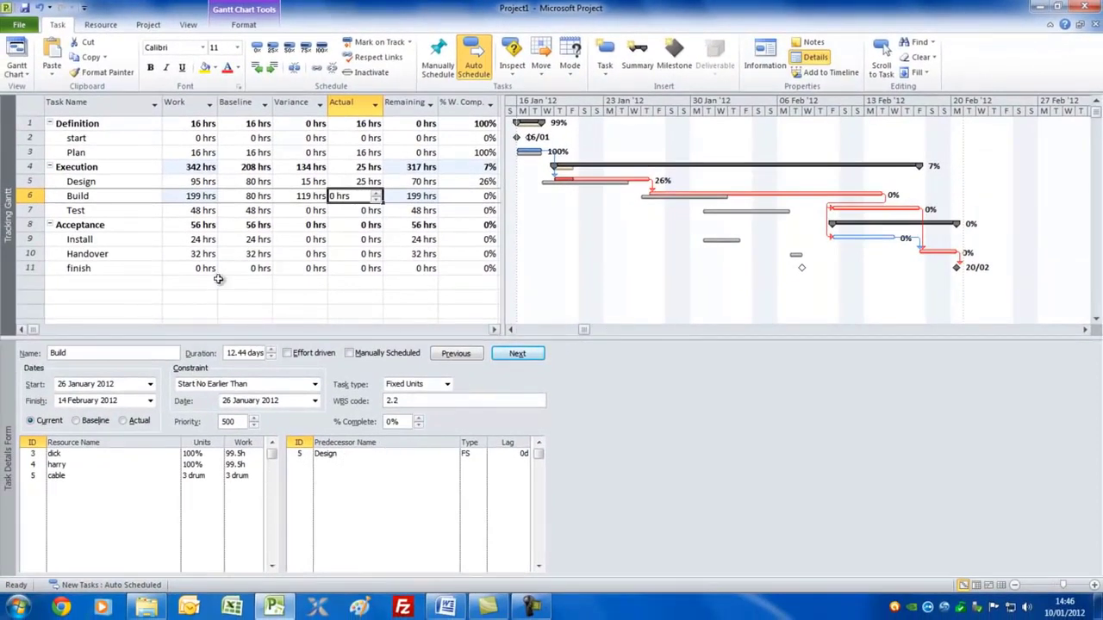
pyautogui.click(120, 197)
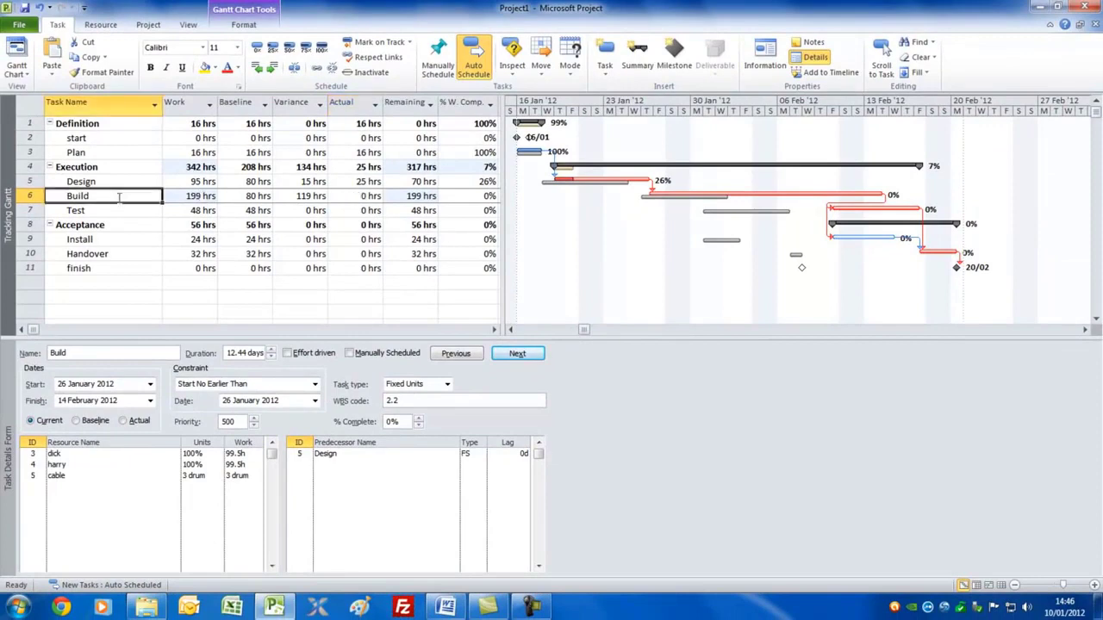
pyautogui.click(121, 168)
pyautogui.click(112, 197)
pyautogui.click(122, 182)
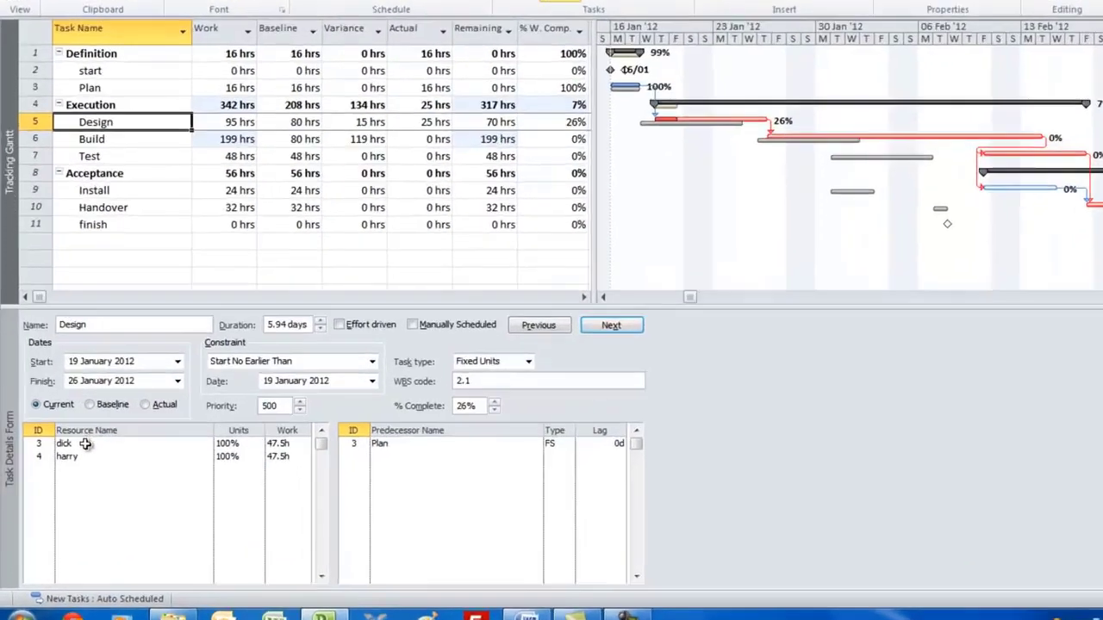
pyautogui.click(129, 453)
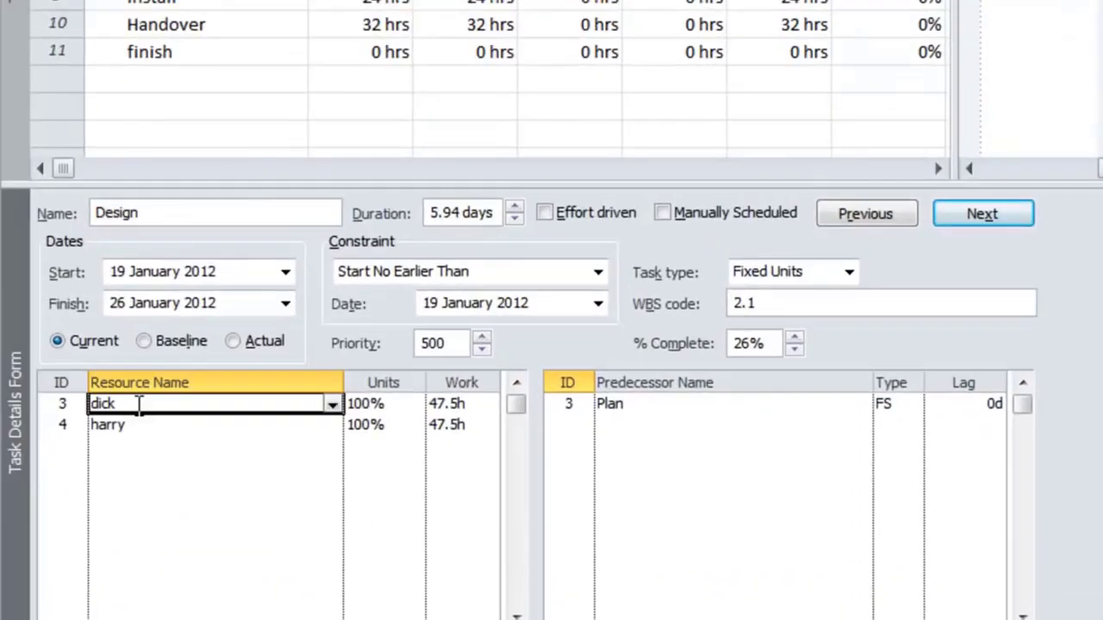
pyautogui.click(73, 465)
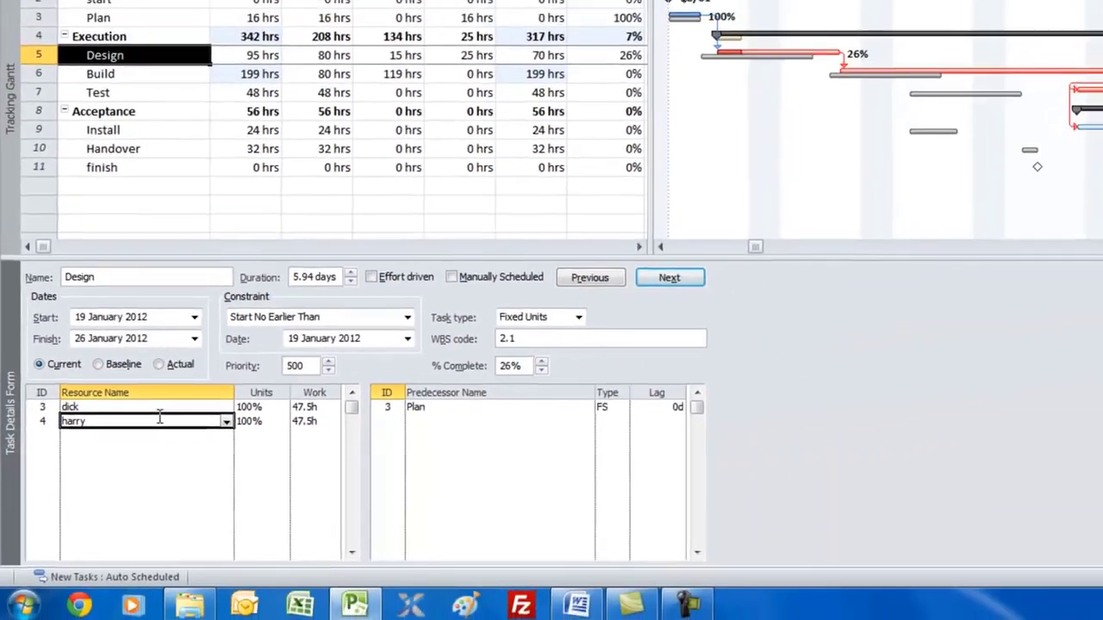
# Step: Switch the form to Work details and set the first resource's Rem. Work to 40h
pyautogui.rightClick(834, 384)
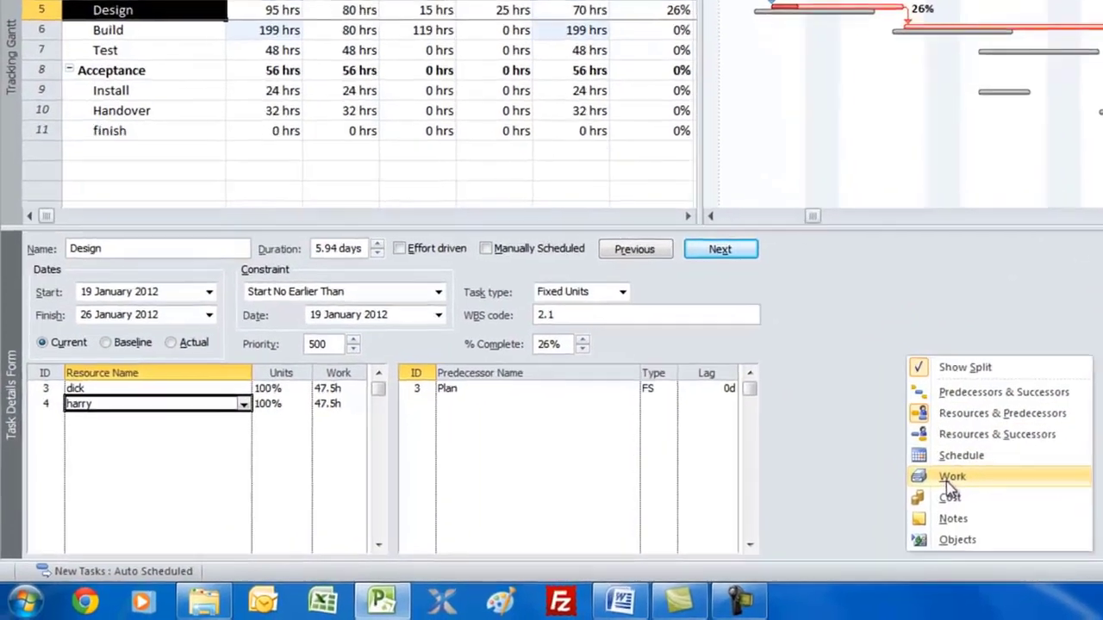
pyautogui.click(875, 488)
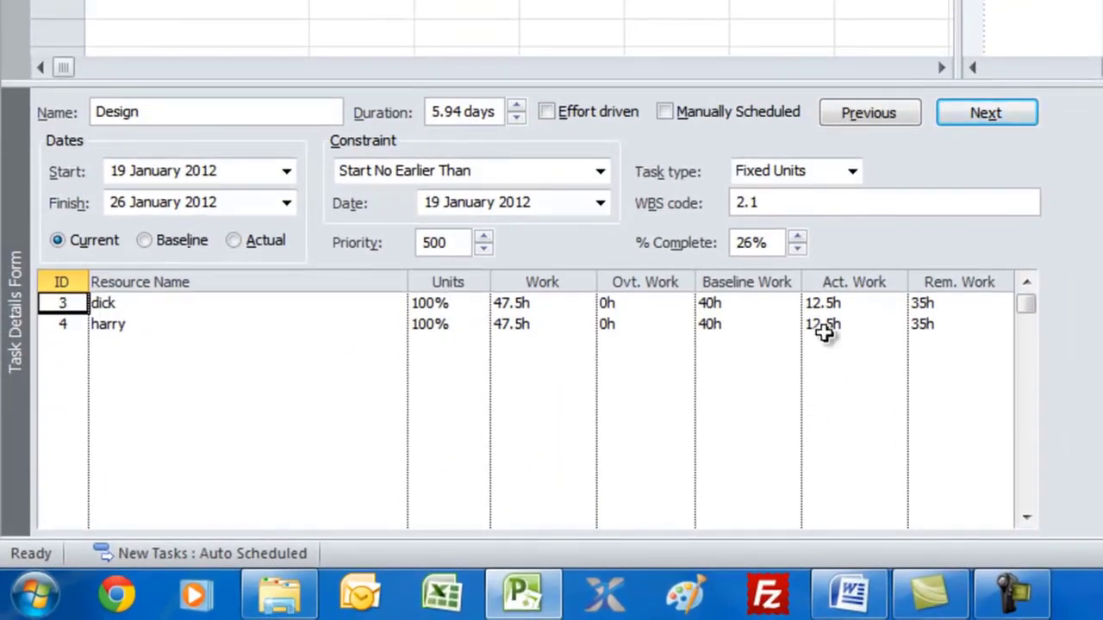
pyautogui.click(827, 303)
pyautogui.click(943, 304)
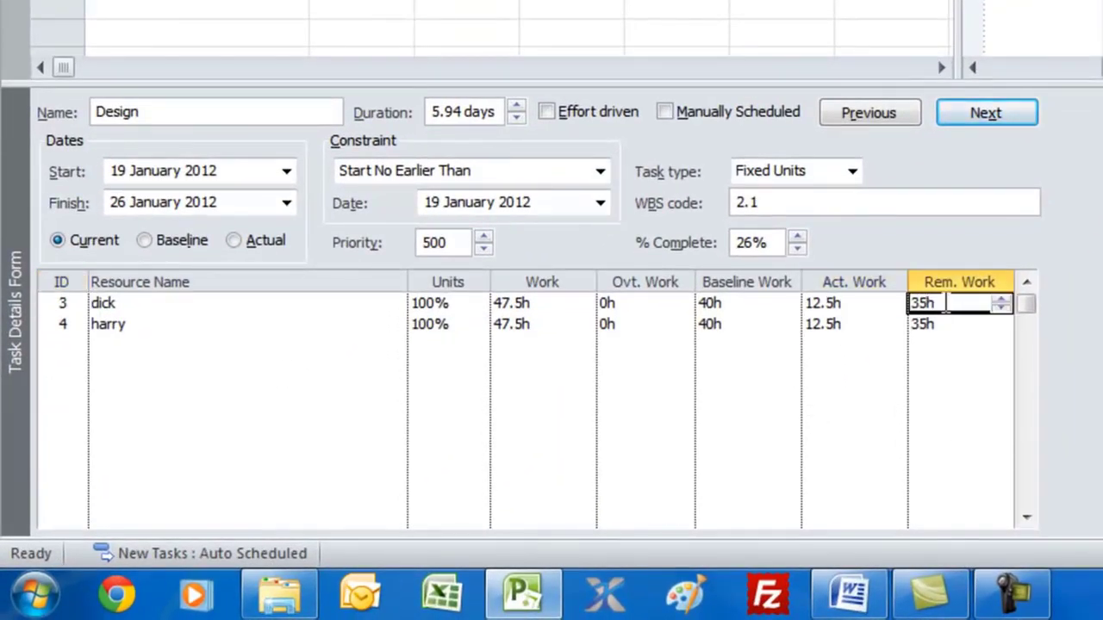
pyautogui.click(829, 324)
pyautogui.click(918, 326)
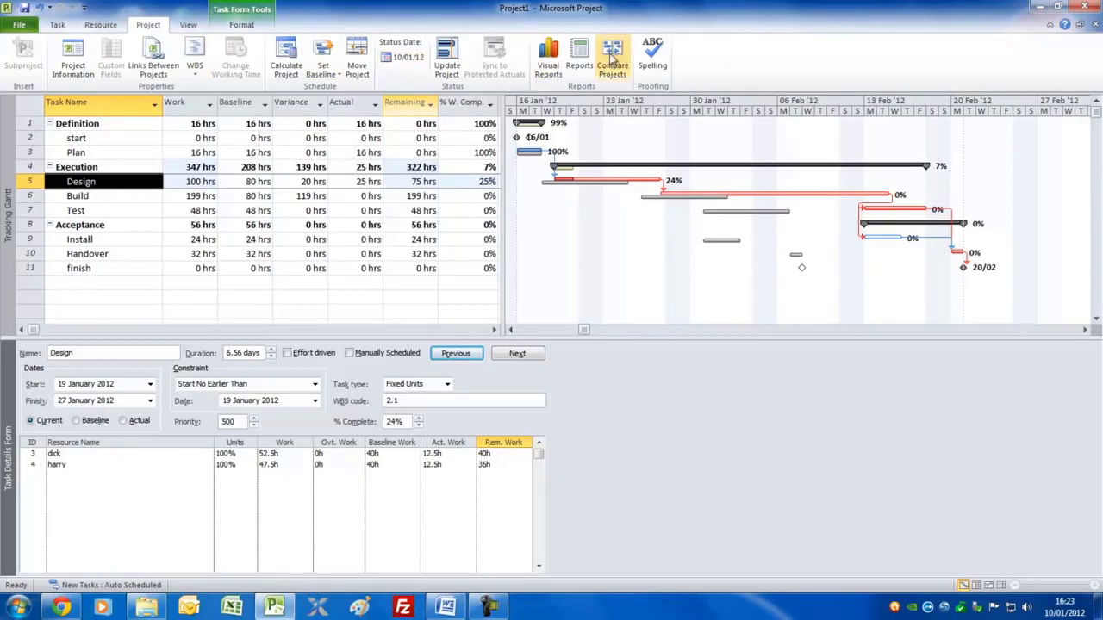
pyautogui.click(581, 55)
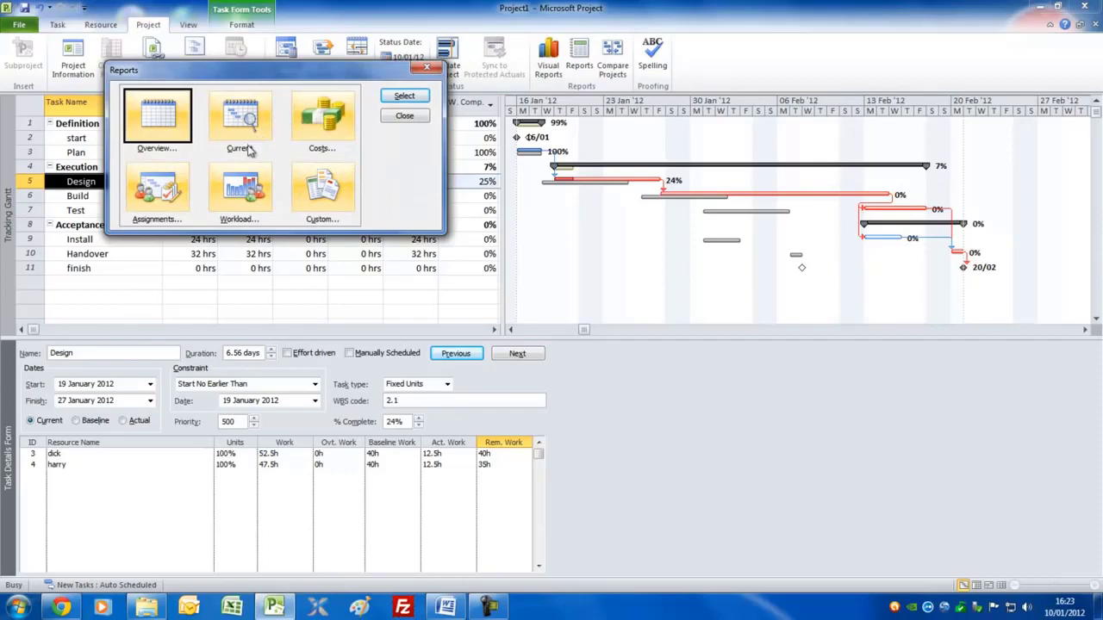
pyautogui.click(331, 113)
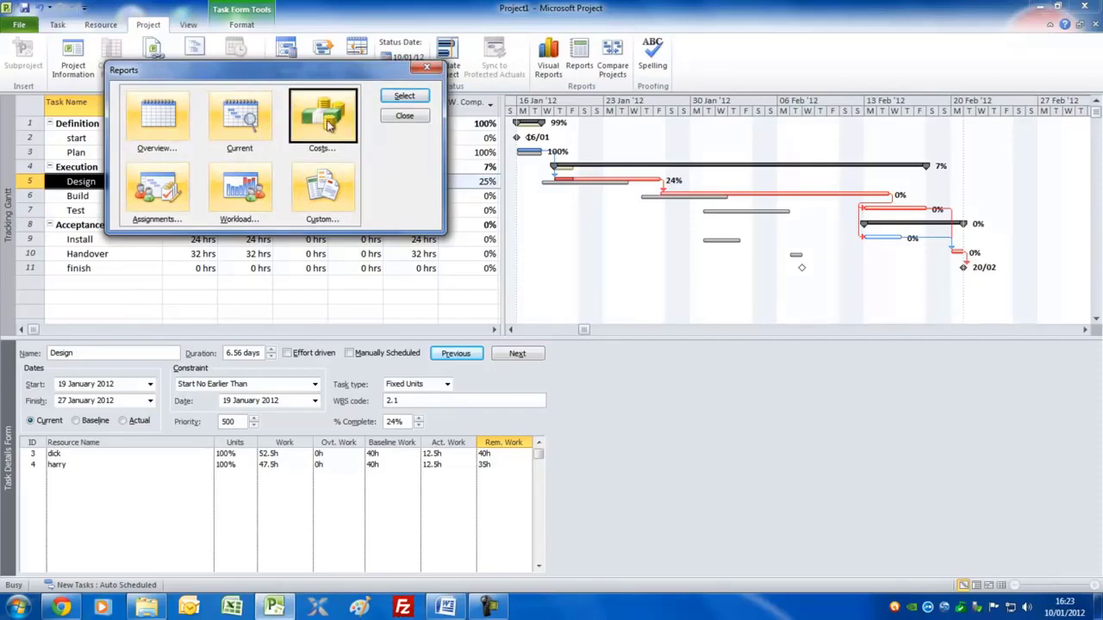
pyautogui.doubleClick(327, 124)
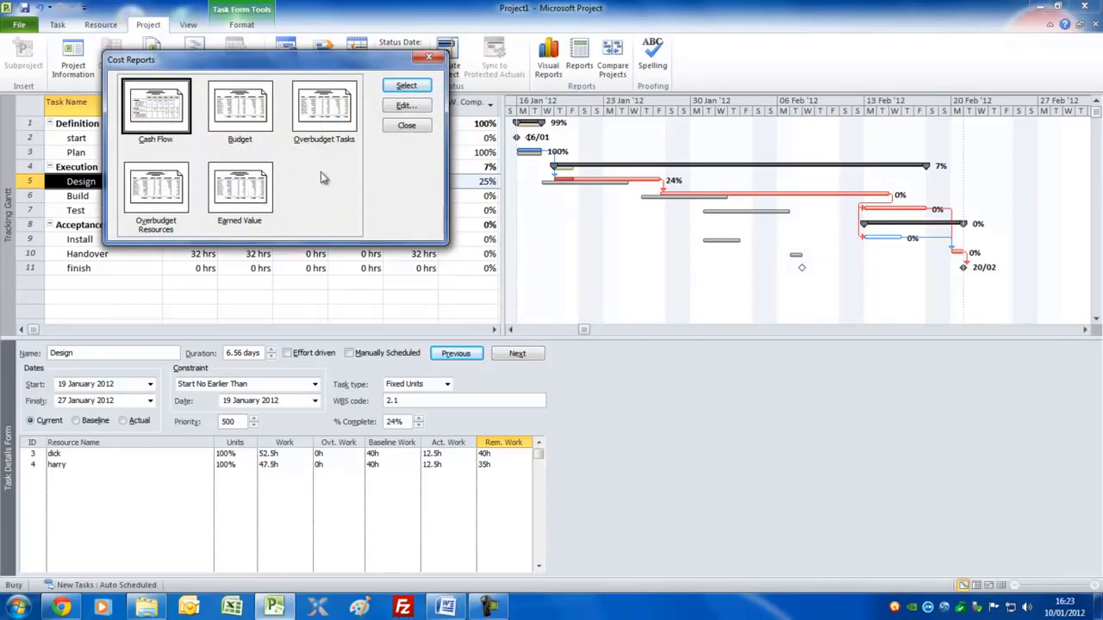
pyautogui.click(405, 126)
pyautogui.click(405, 117)
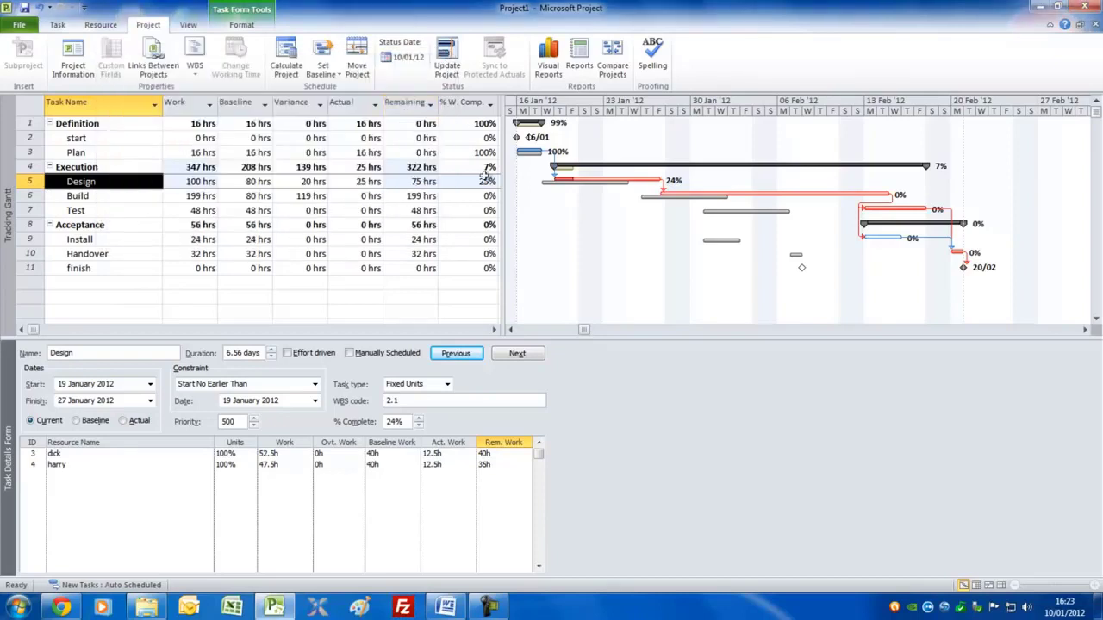